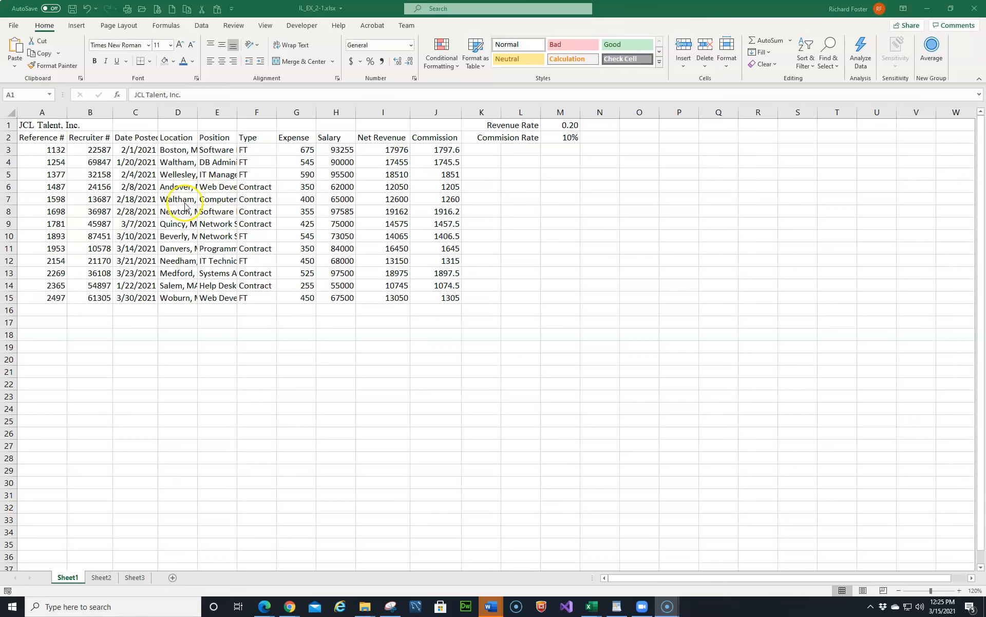
- Try to save the workbook under the existing file name IL_EX_2_Tech-RF.xlsx in the Module-02 folder
double_click(349, 9)
key(F12)
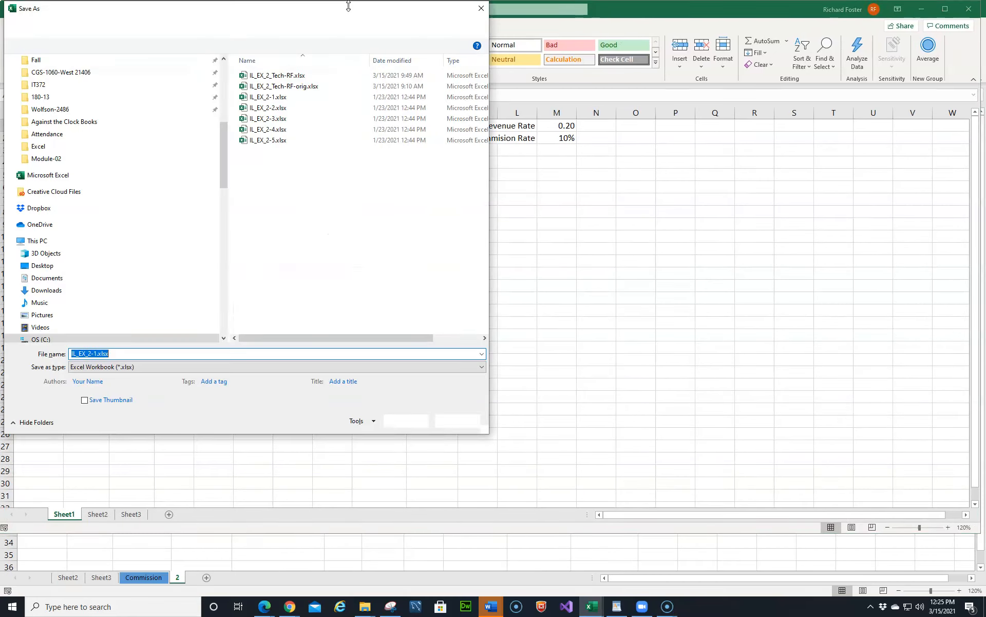
click(300, 80)
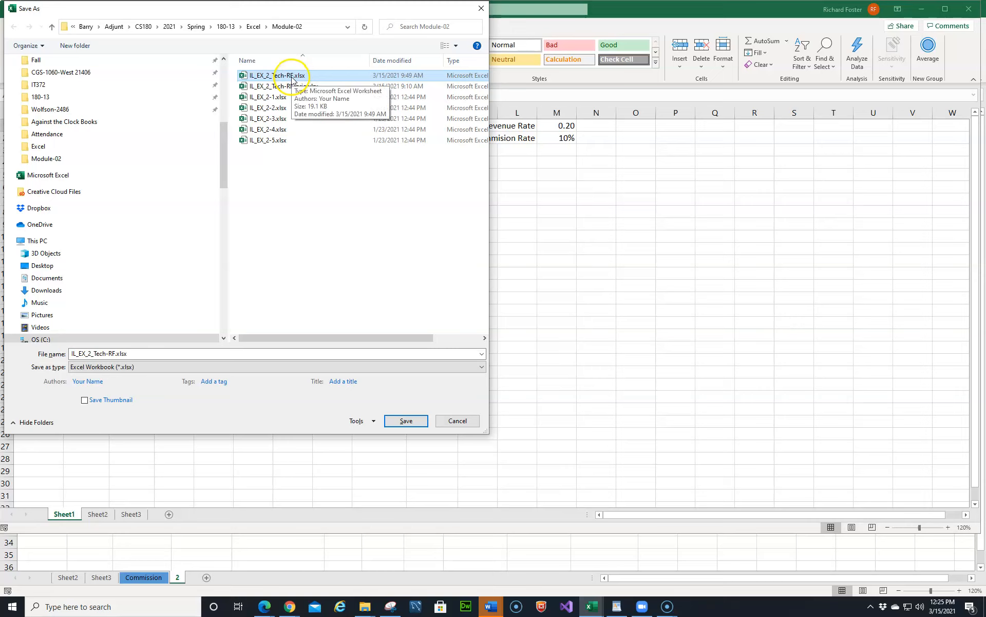
click(399, 423)
click(514, 303)
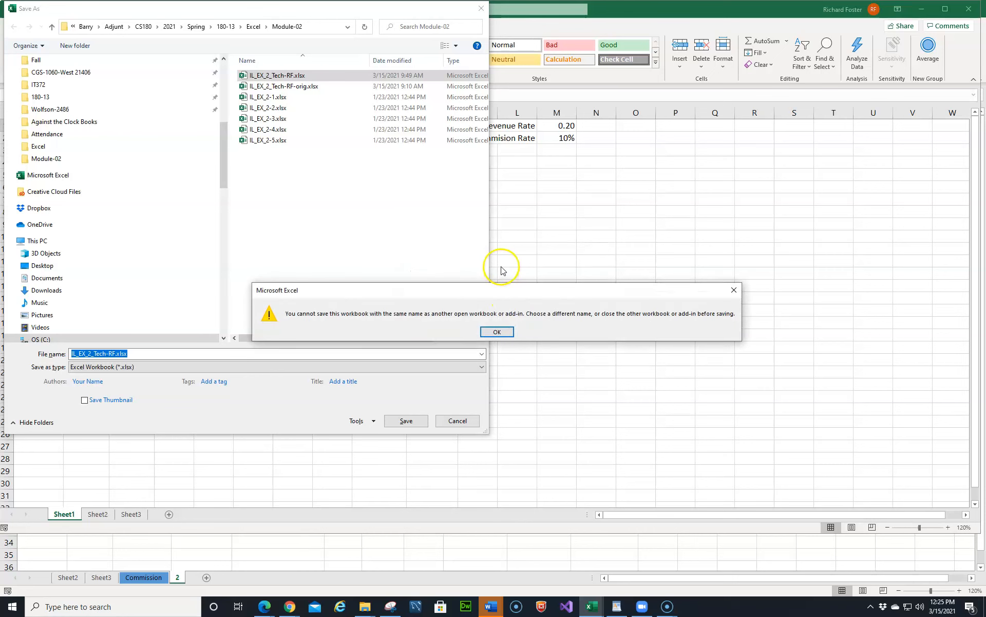
click(495, 333)
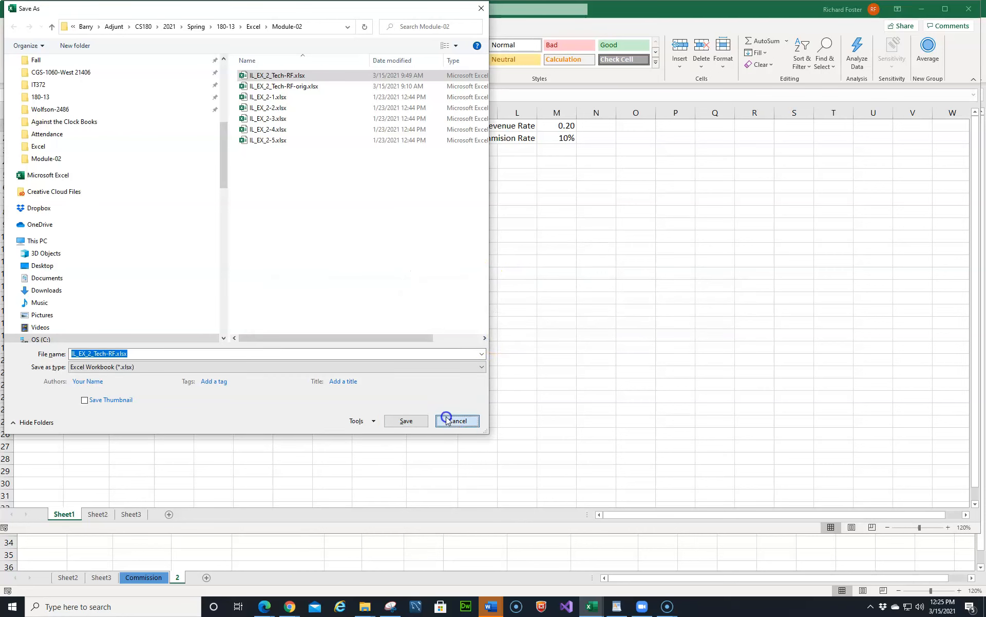
click(455, 419)
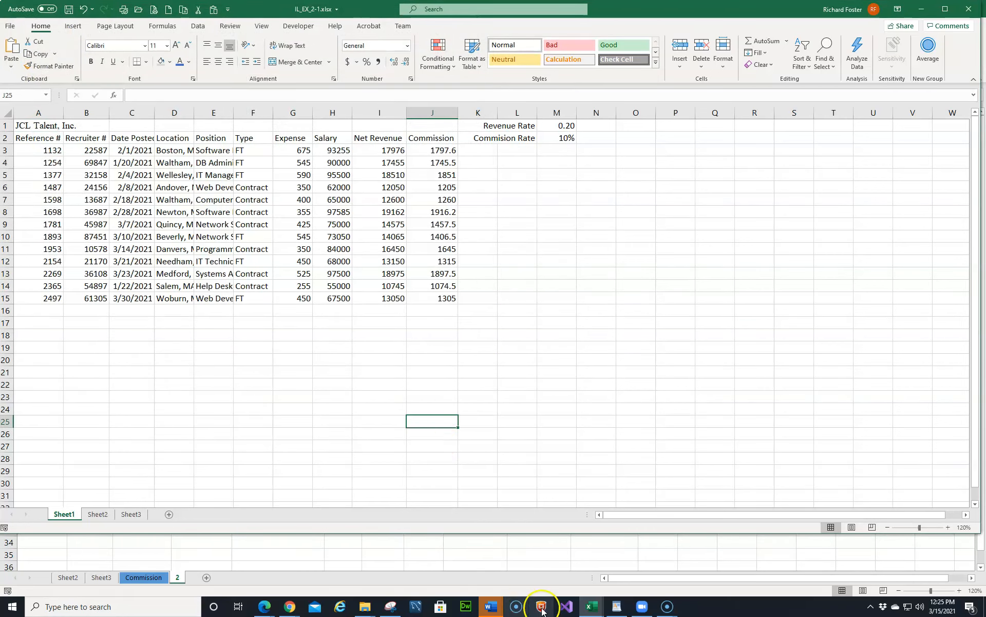
- Switch to the other open workbook, IL_EX_2_Tech-RF.xlsx, and close it
click(583, 612)
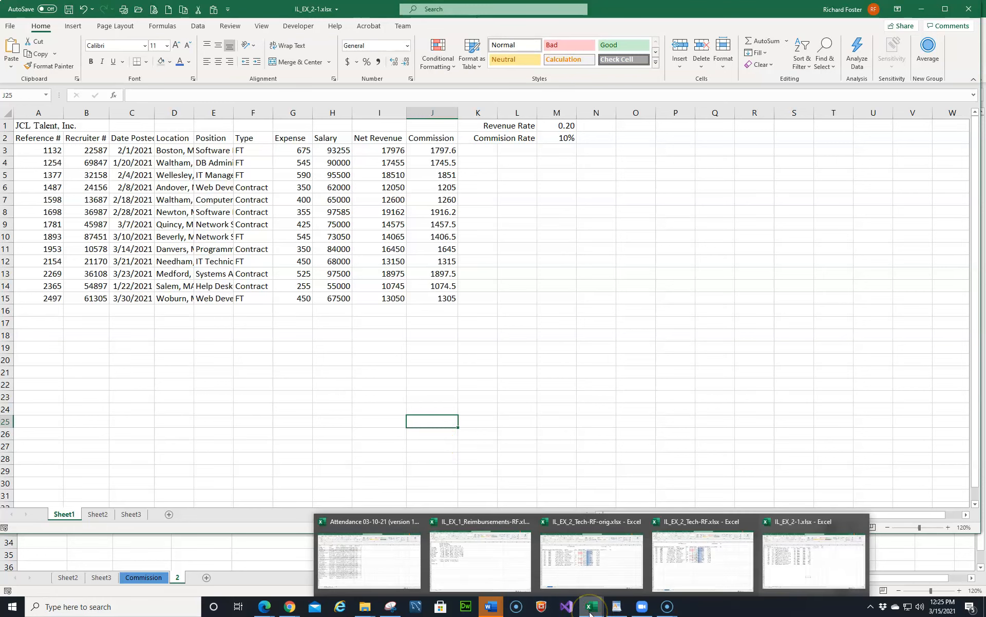
click(683, 560)
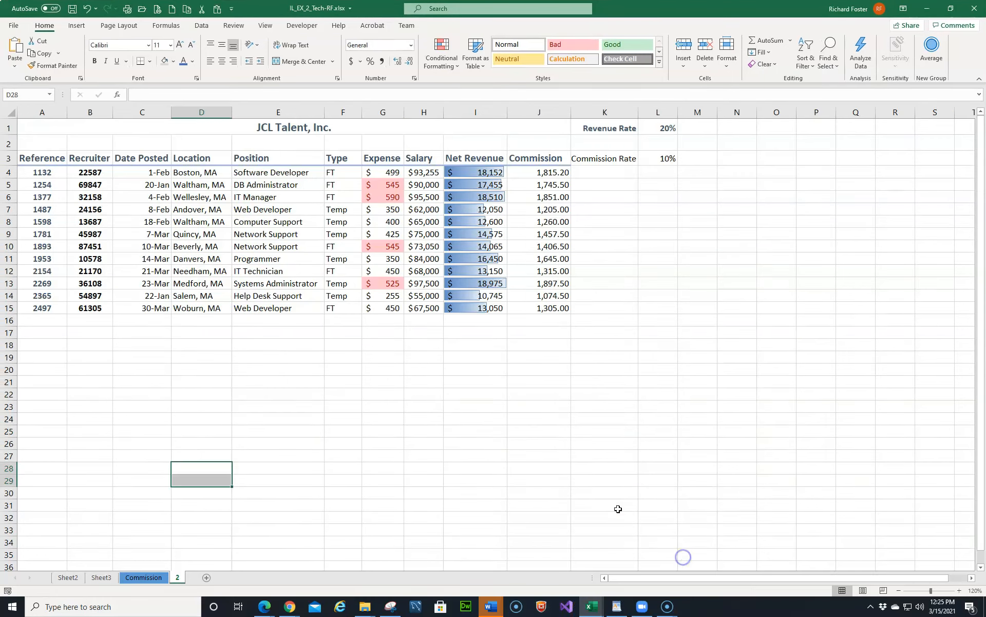
click(975, 11)
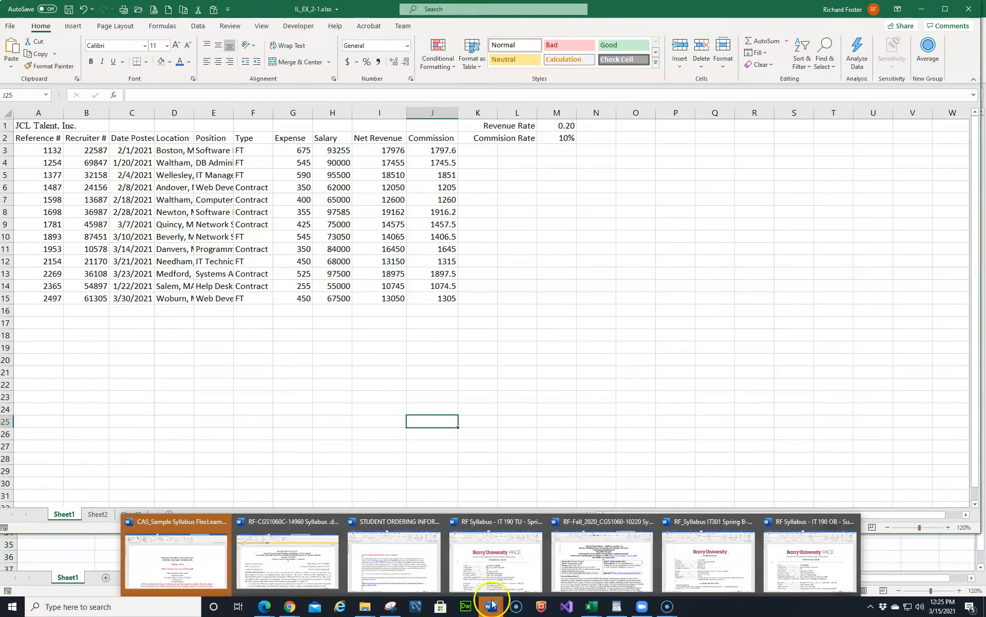
- Save the IL_EX_2-1 workbook as IL_EX_2_Tech-RF.xlsx in the Module-02 folder, replacing the existing file
click(590, 234)
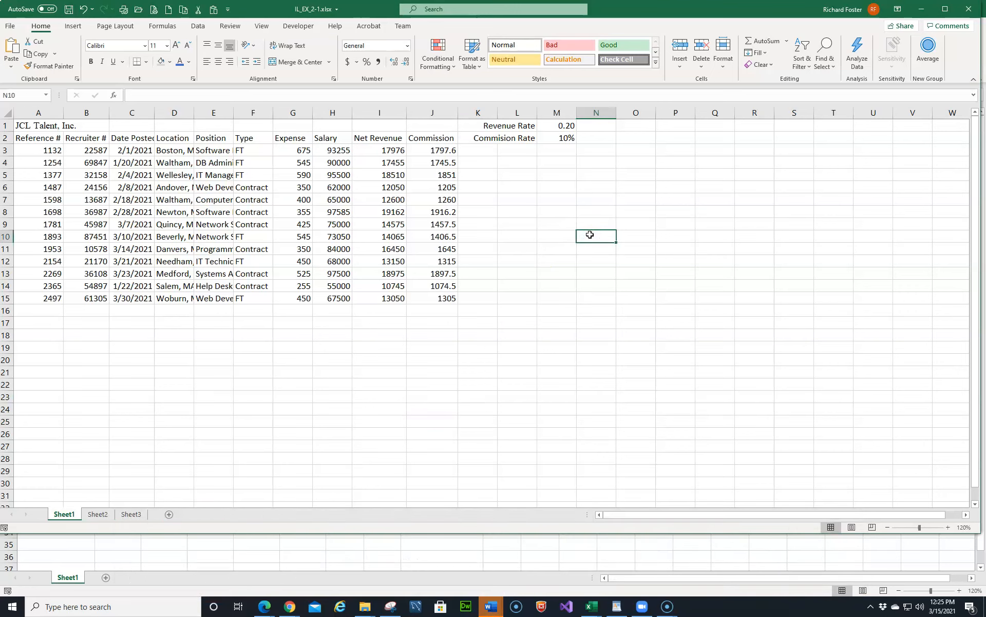
key(F12)
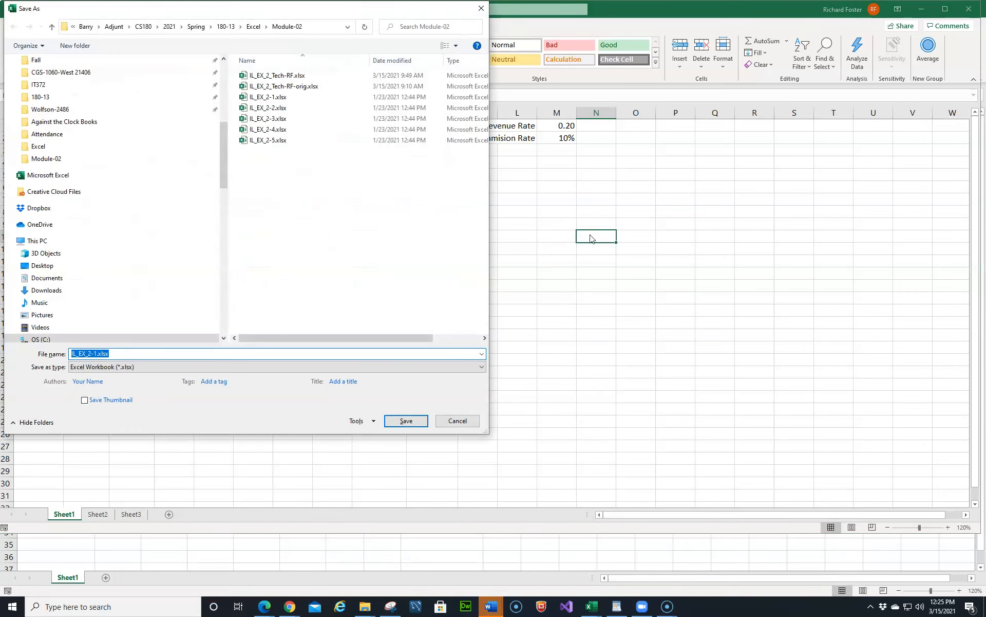
click(622, 224)
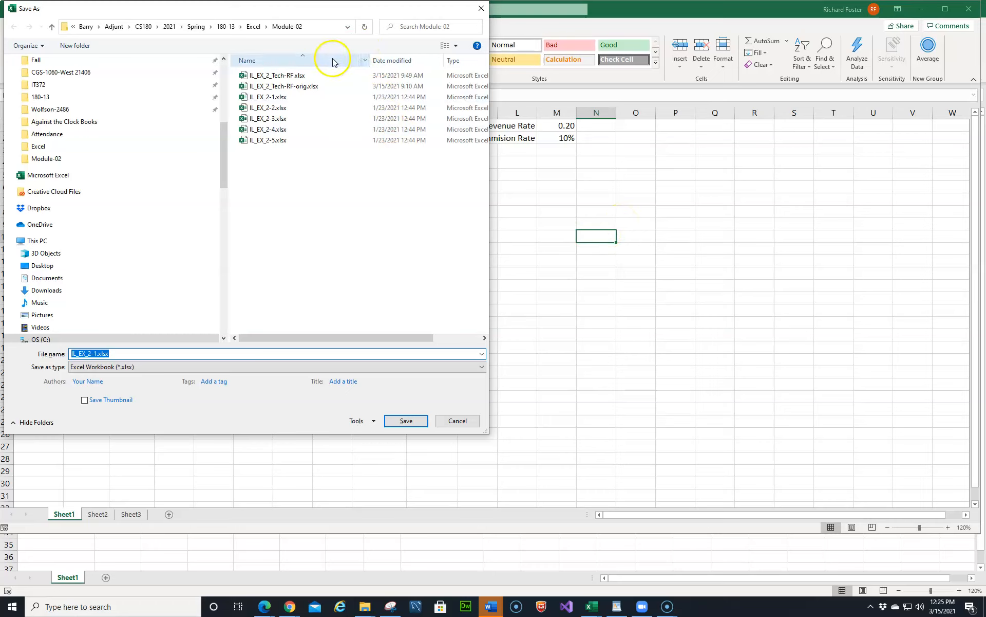
click(305, 77)
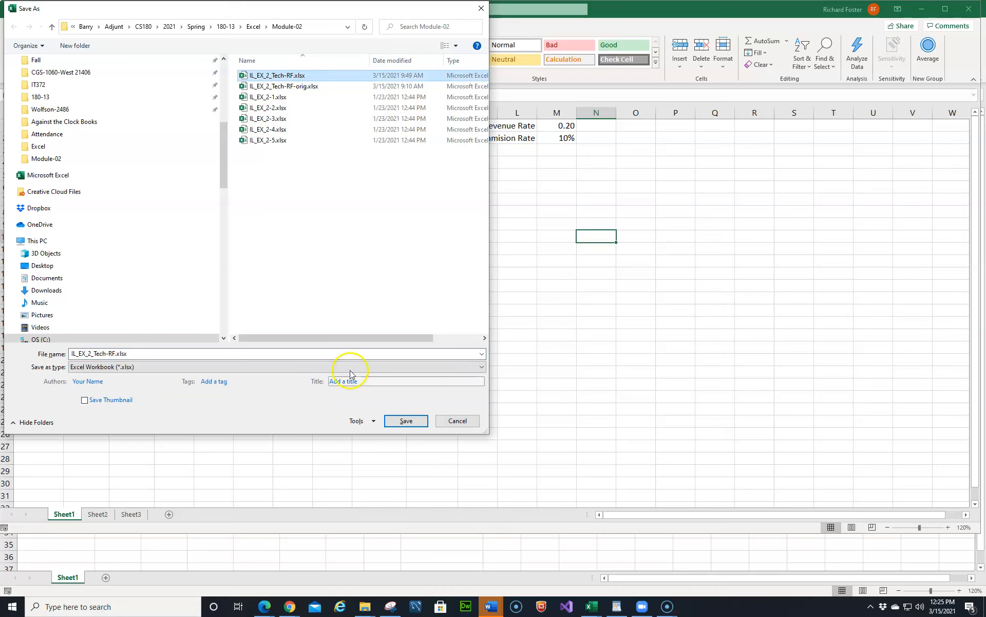
click(395, 423)
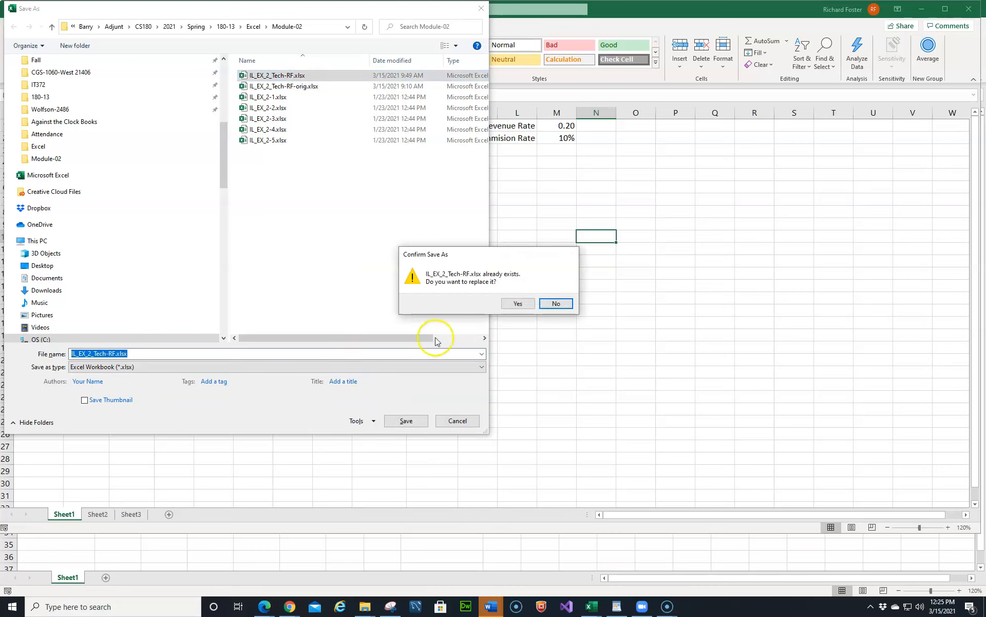
click(516, 303)
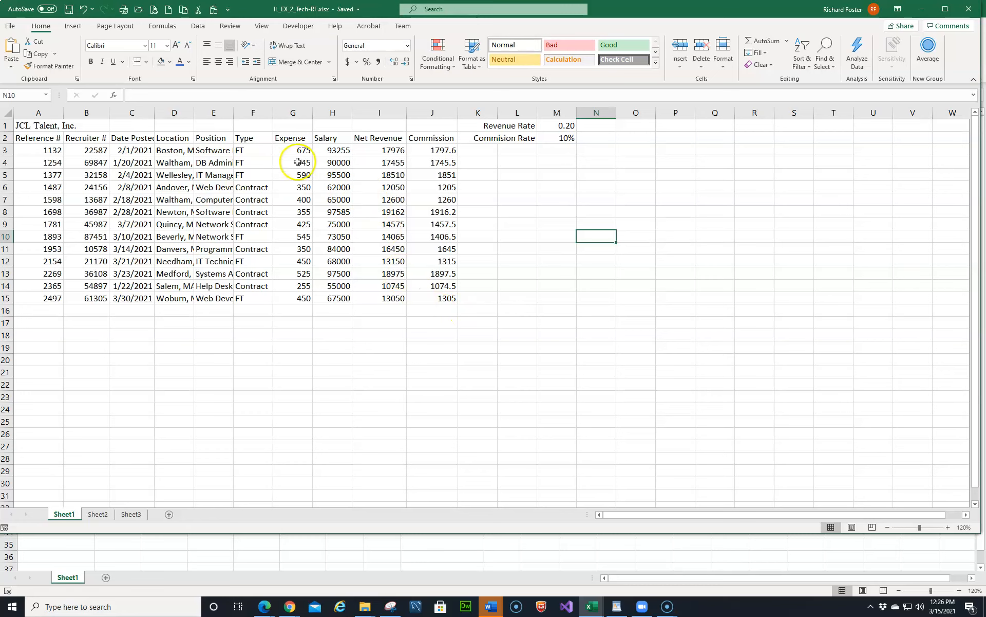
- Apply the dollar Accounting format to the Expense values in G3:G15 and the comma style to the Salary values in H3:H15
drag(292, 150, 292, 298)
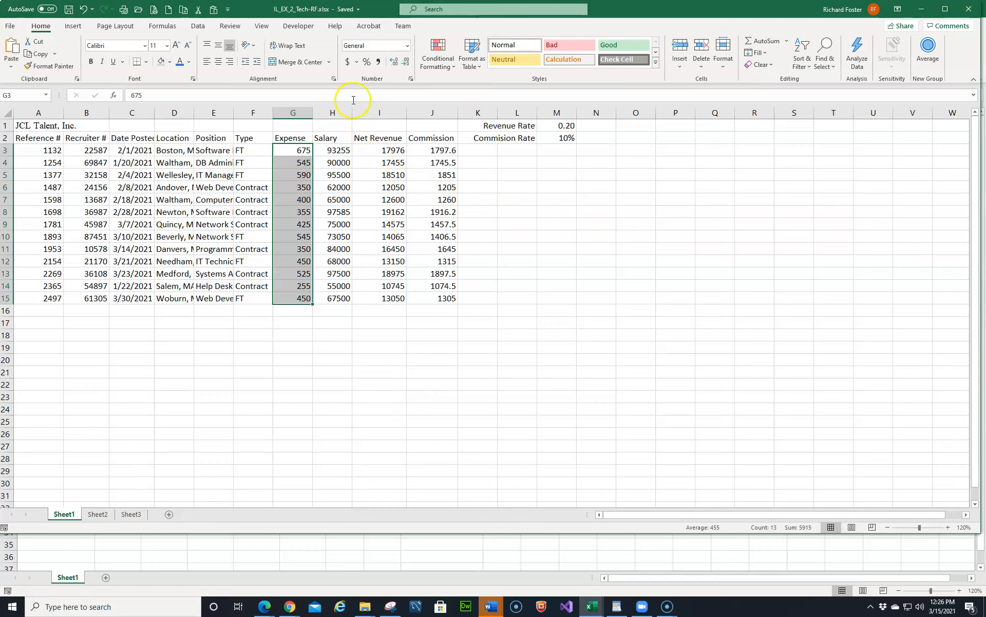
click(349, 62)
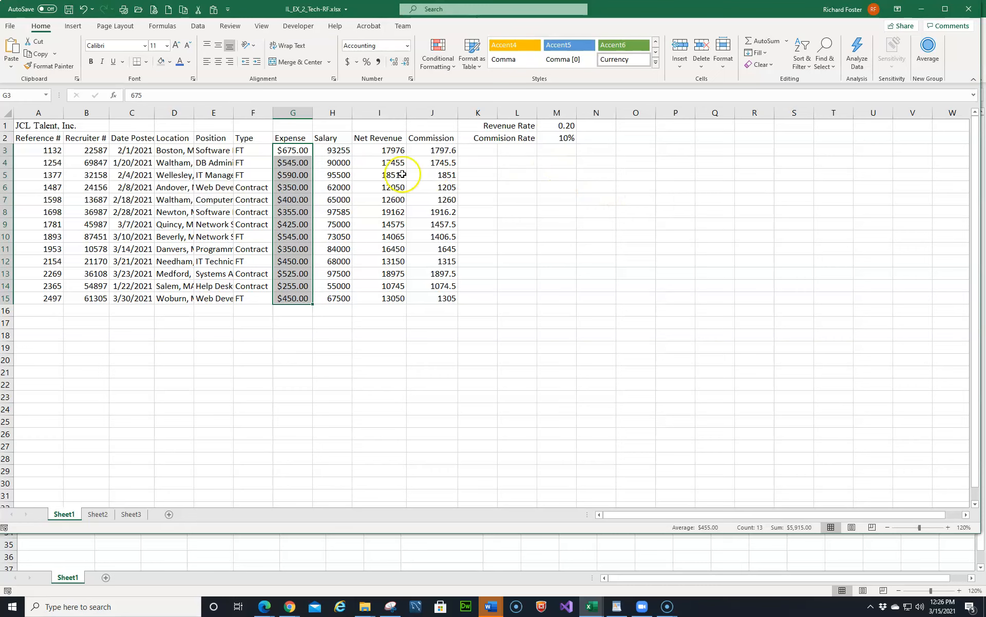
drag(335, 151, 348, 295)
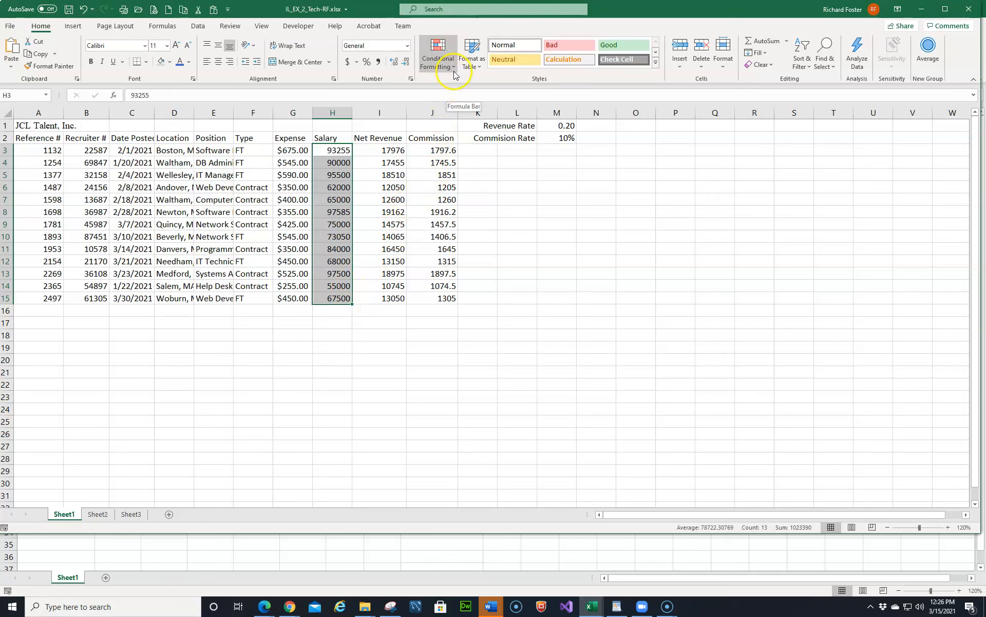
click(411, 81)
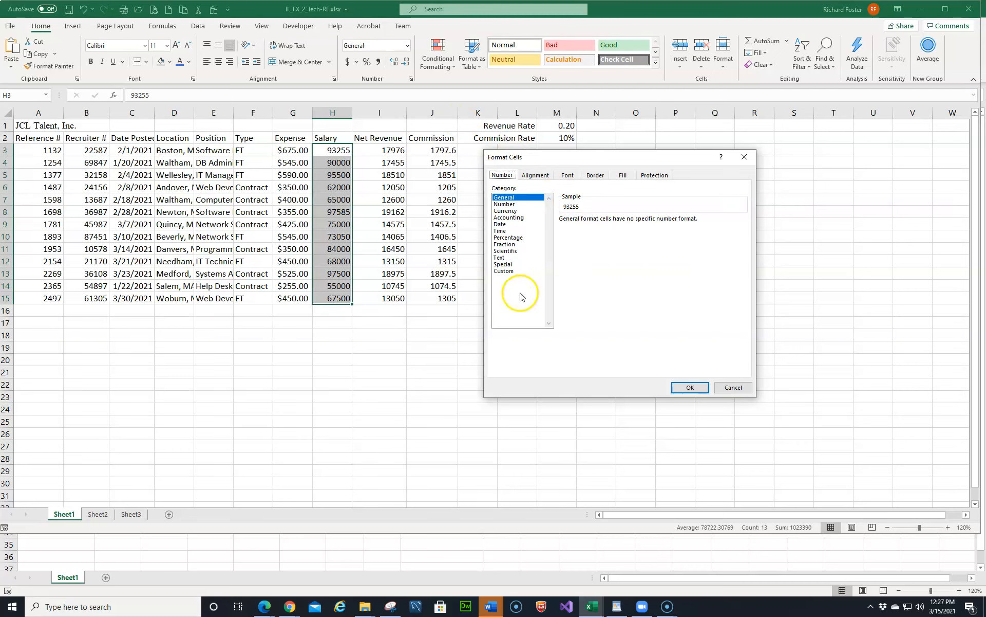
click(733, 387)
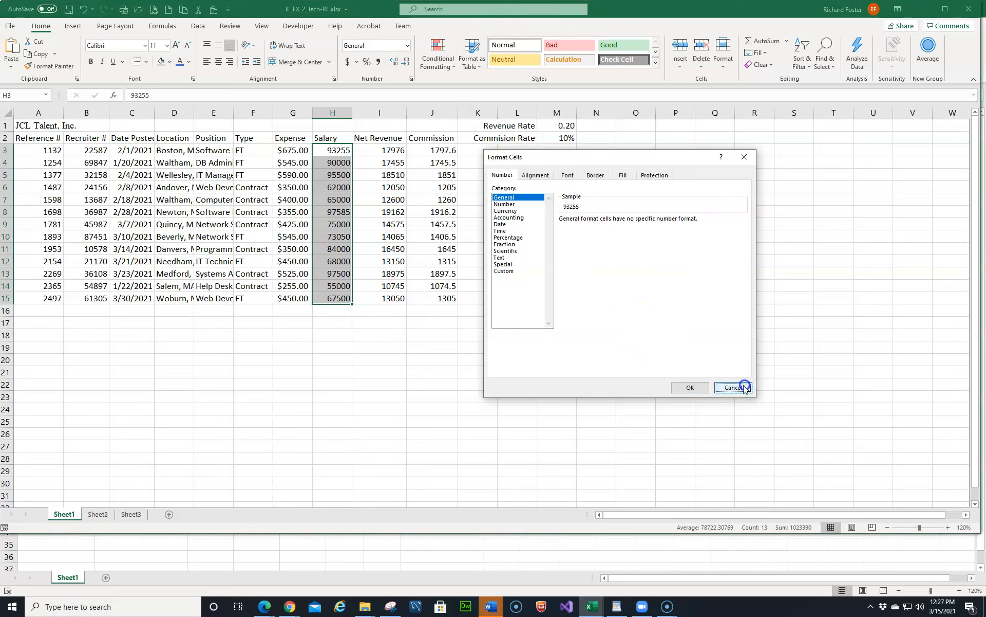
click(380, 62)
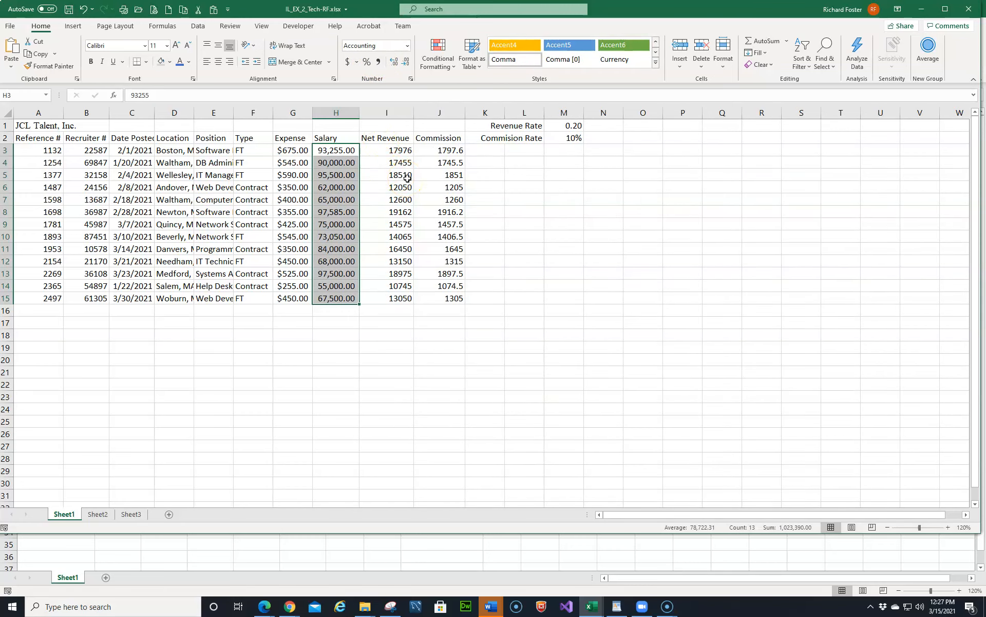
- Format the Revenue Rate in cell M1 as a percentage with no decimal places
click(578, 128)
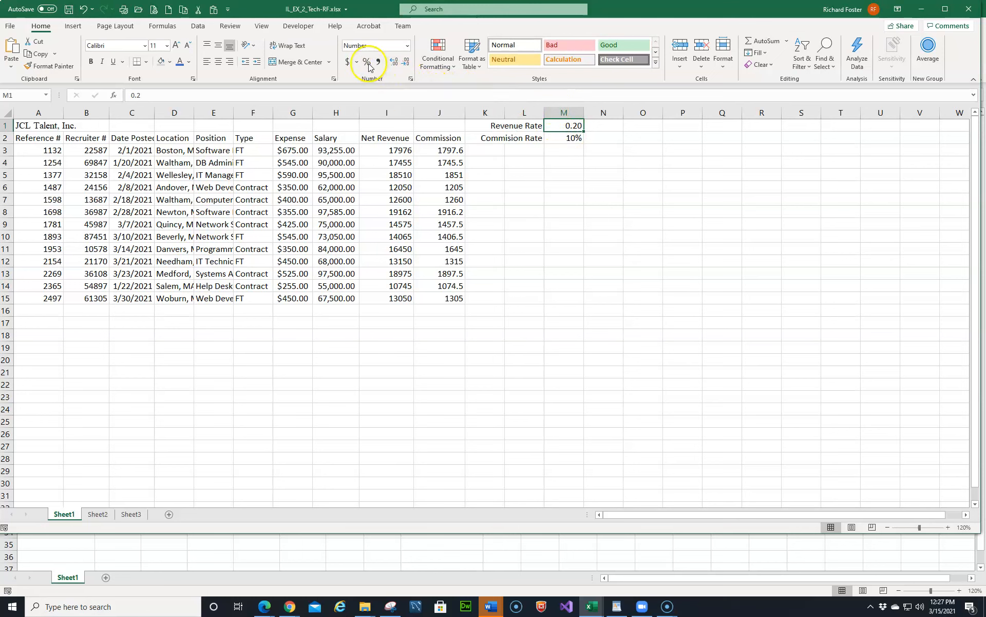
click(410, 79)
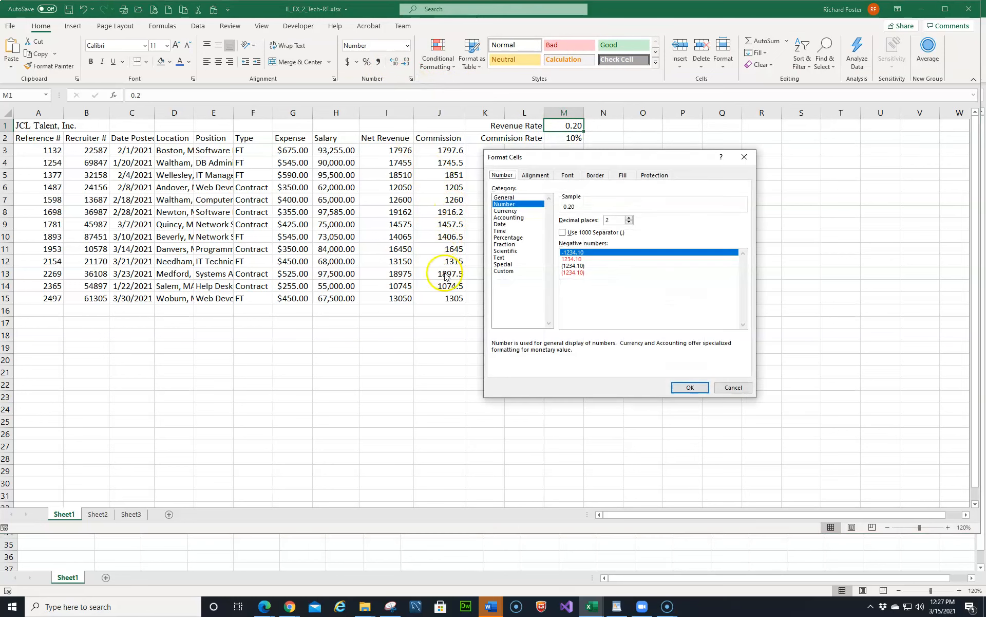
click(506, 238)
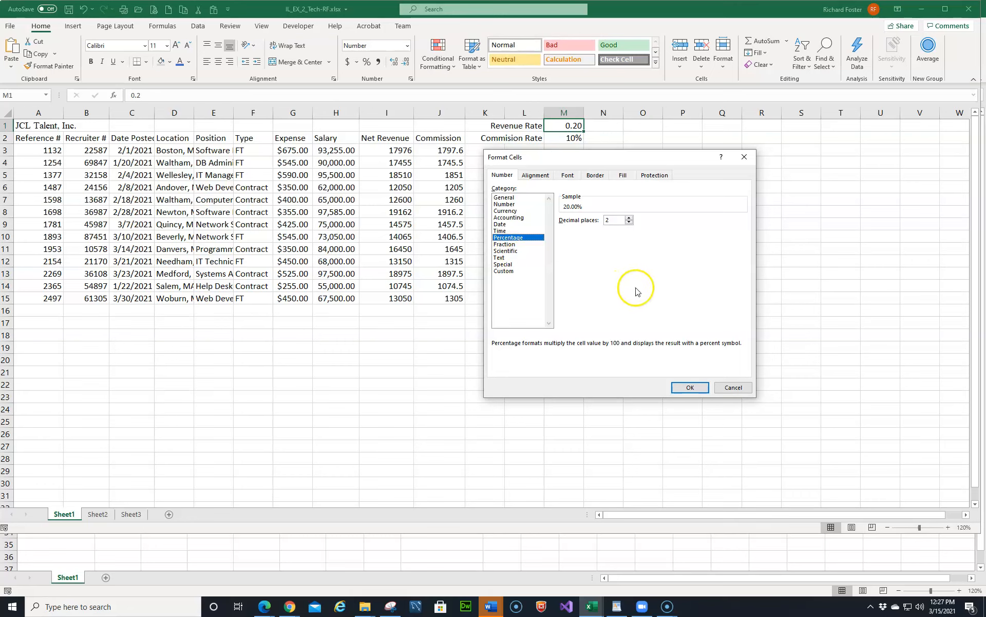
click(682, 388)
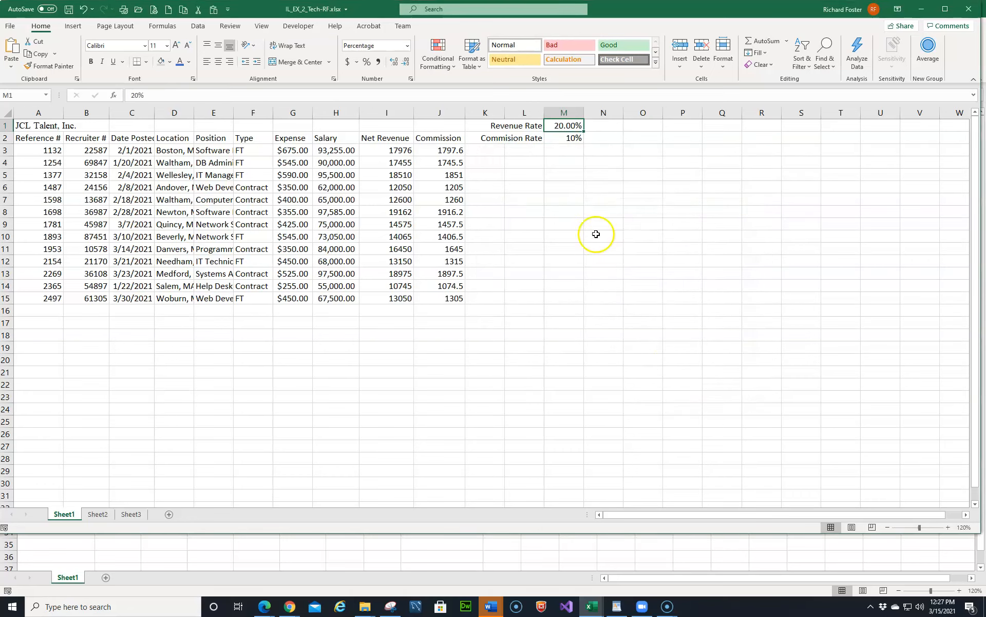
click(395, 64)
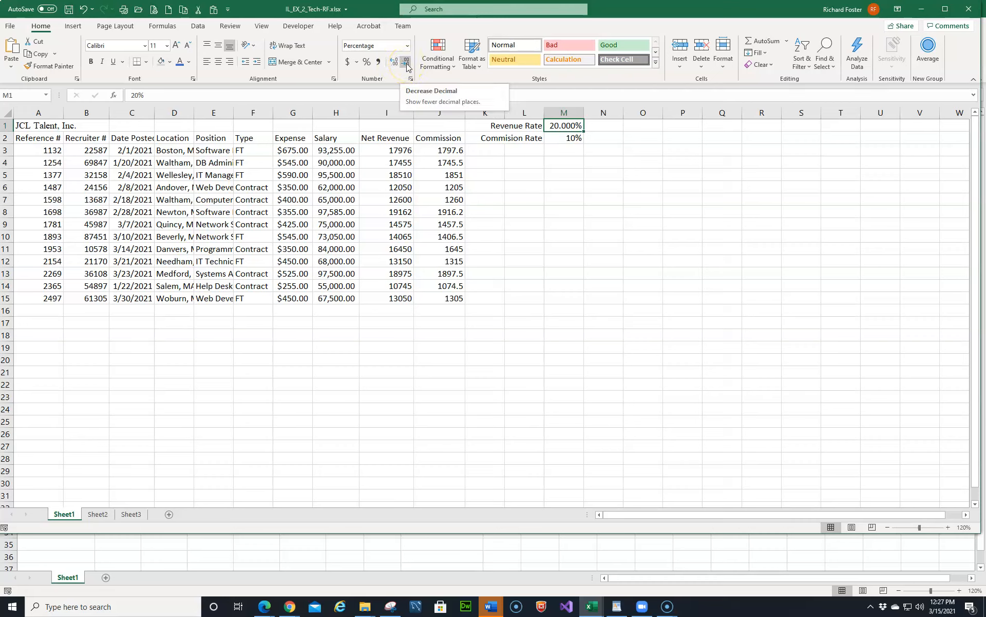
click(406, 63)
click(406, 63)
click(406, 63)
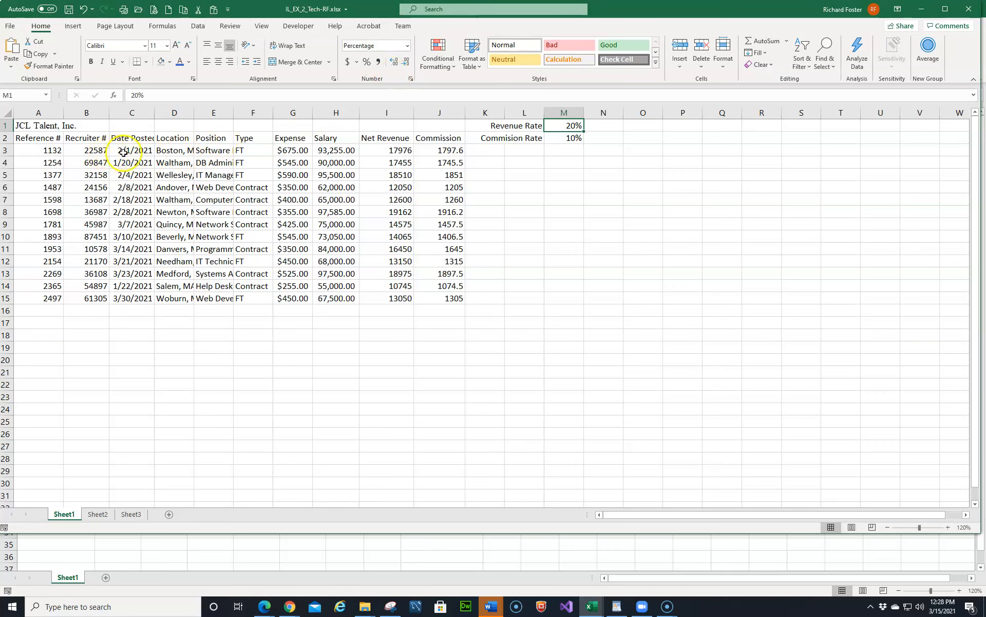
- Format the Date Posted values in C3:C15 with the 14-Mar date type
drag(124, 152, 149, 302)
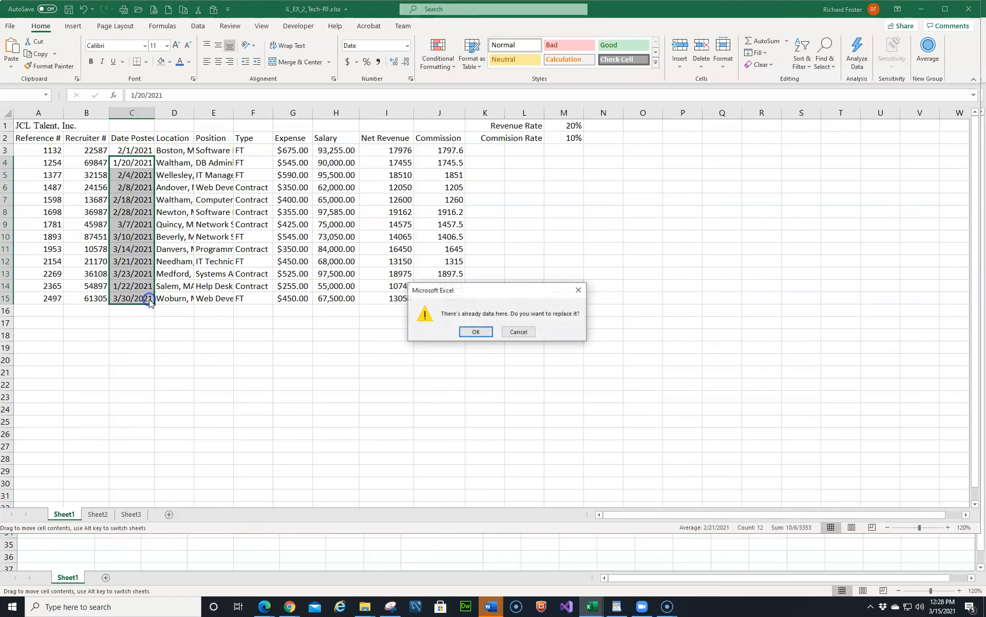
click(516, 332)
drag(125, 150, 126, 297)
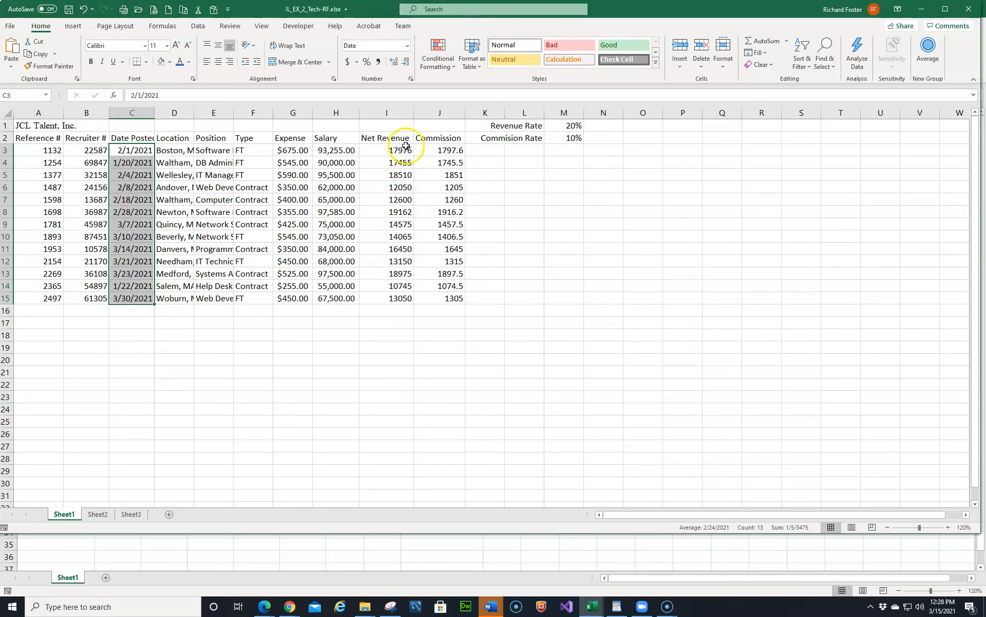
click(411, 79)
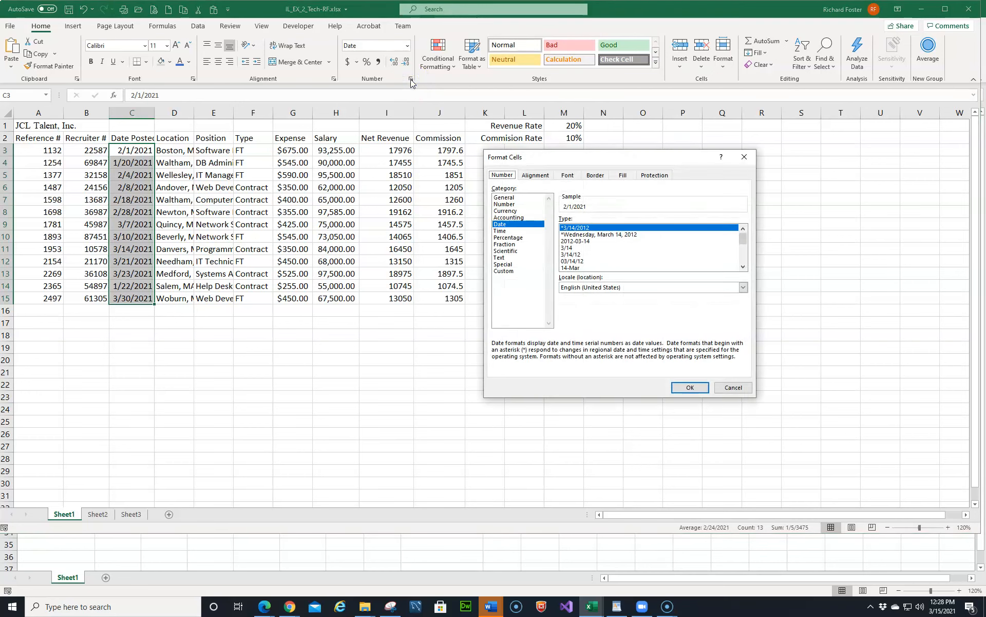
click(572, 267)
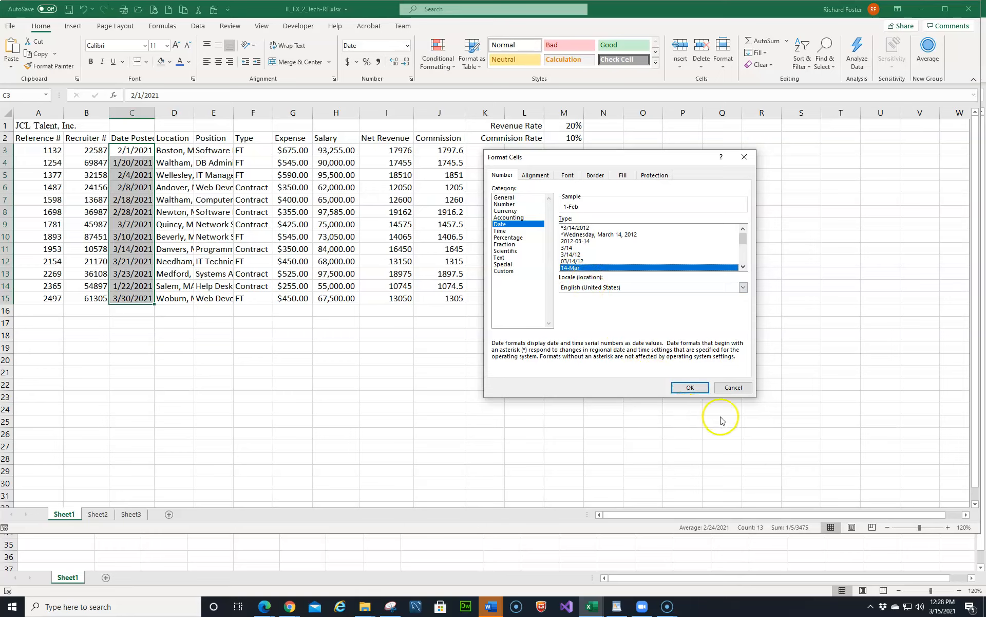
click(694, 388)
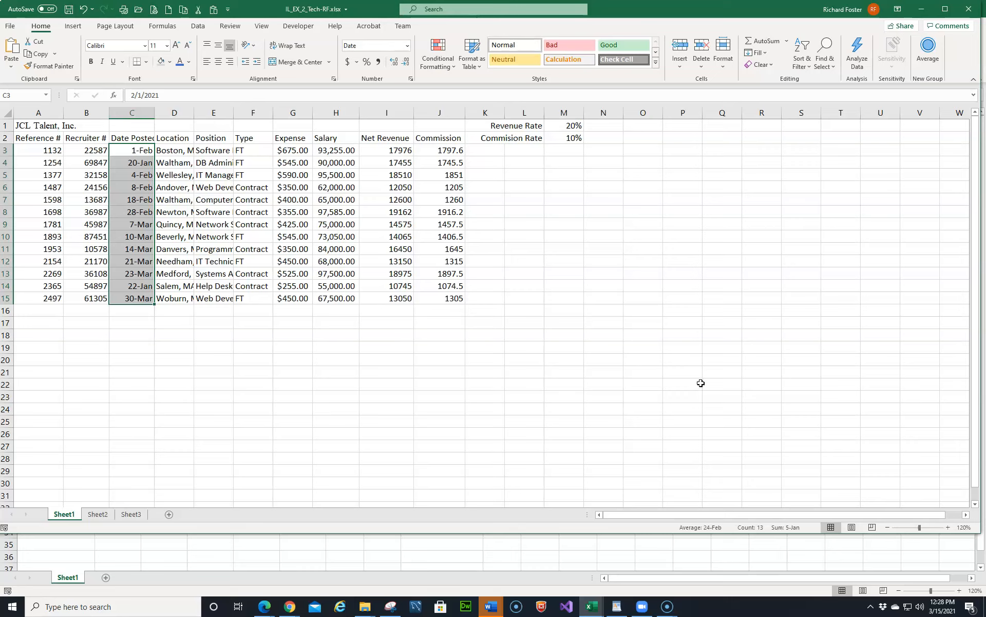
- Format the Net Revenue and Commission values in I3:J15 as Currency with the $ symbol and two decimal places
drag(400, 151, 441, 300)
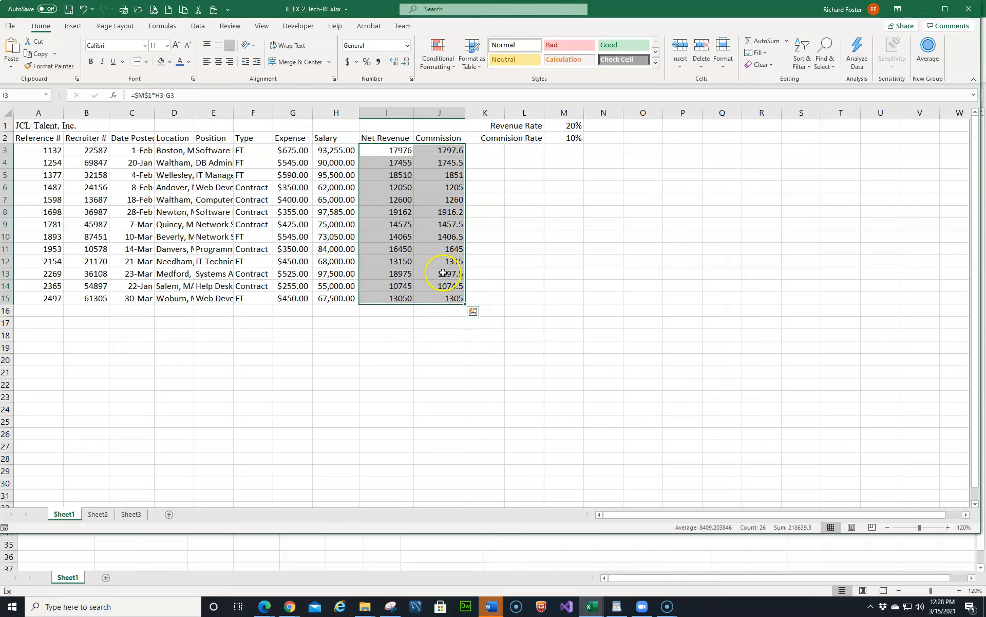
right_click(427, 240)
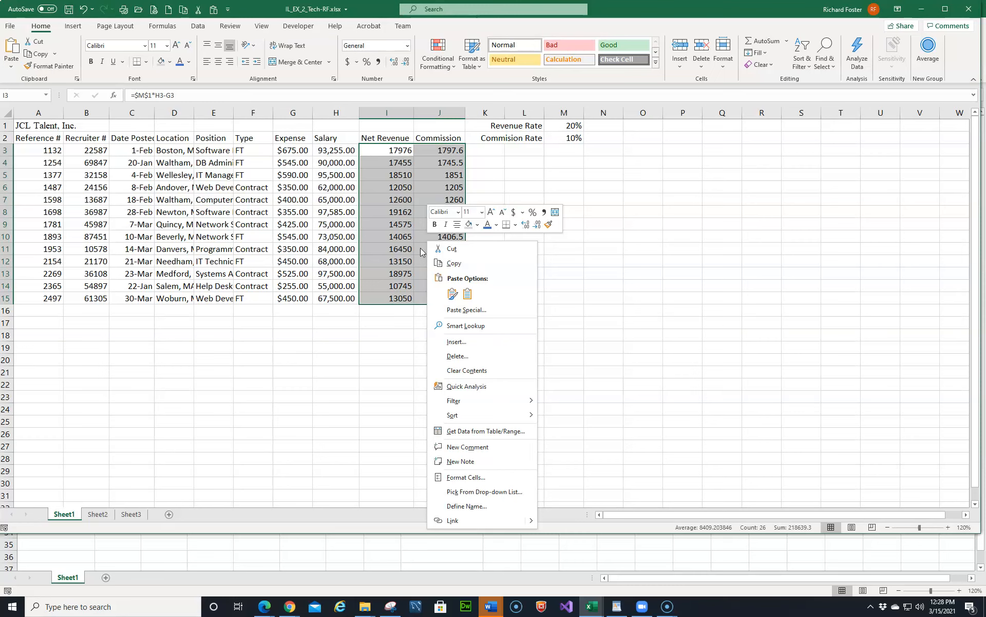
click(461, 476)
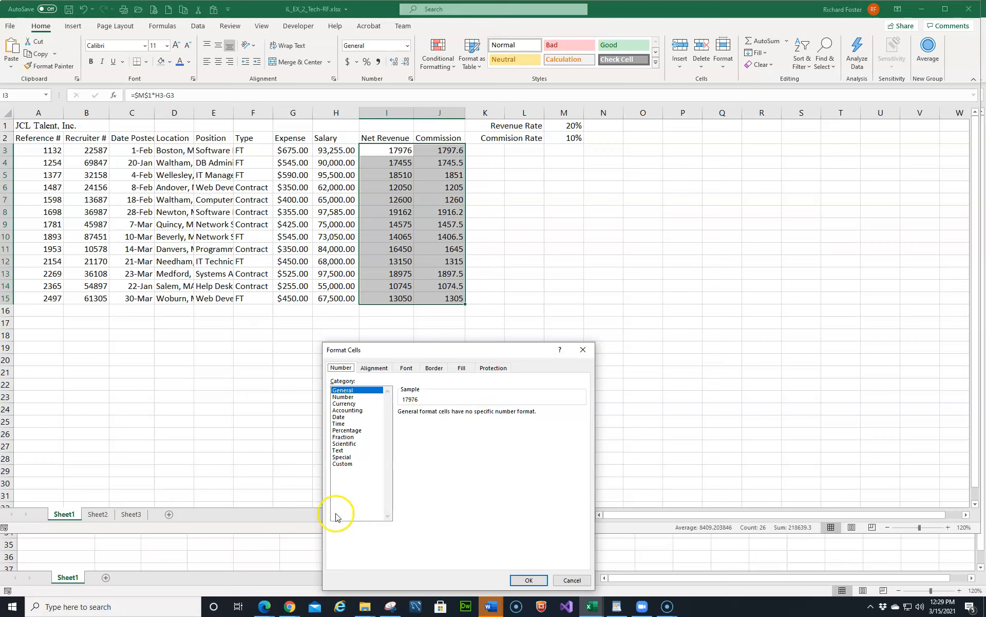
click(346, 403)
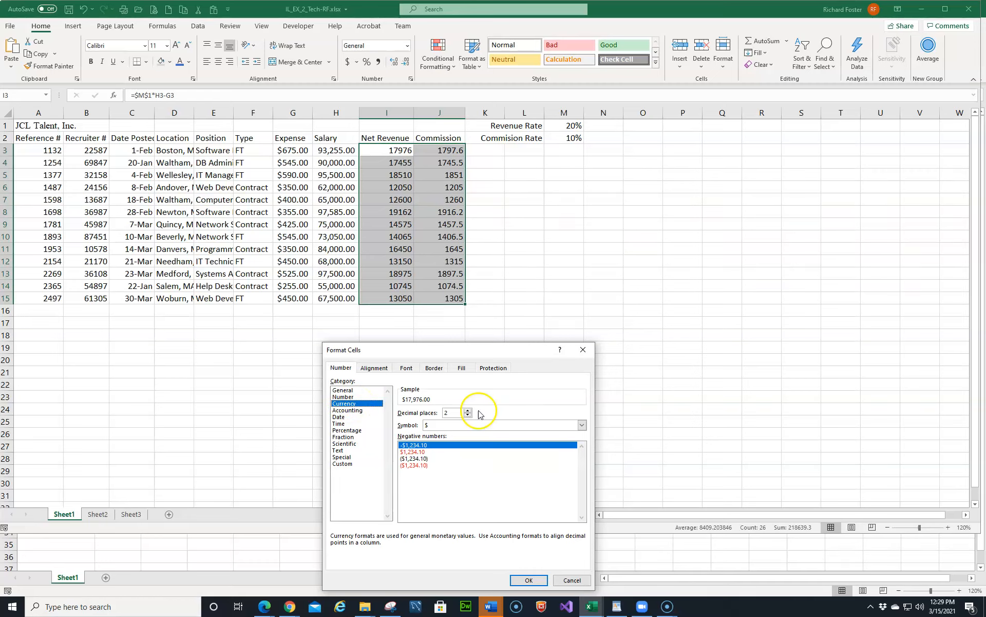
drag(500, 354, 663, 200)
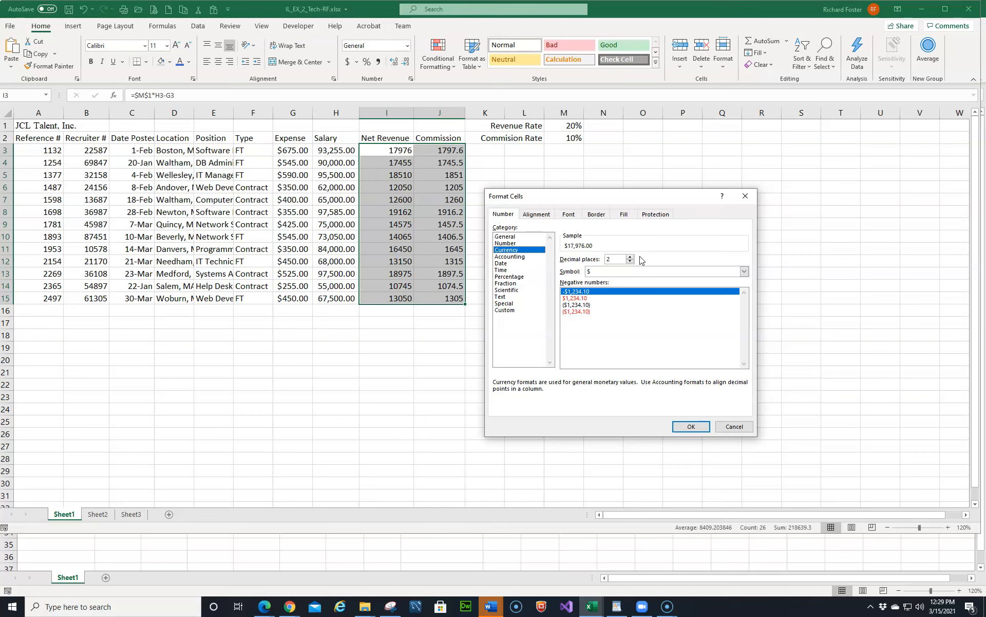
click(688, 426)
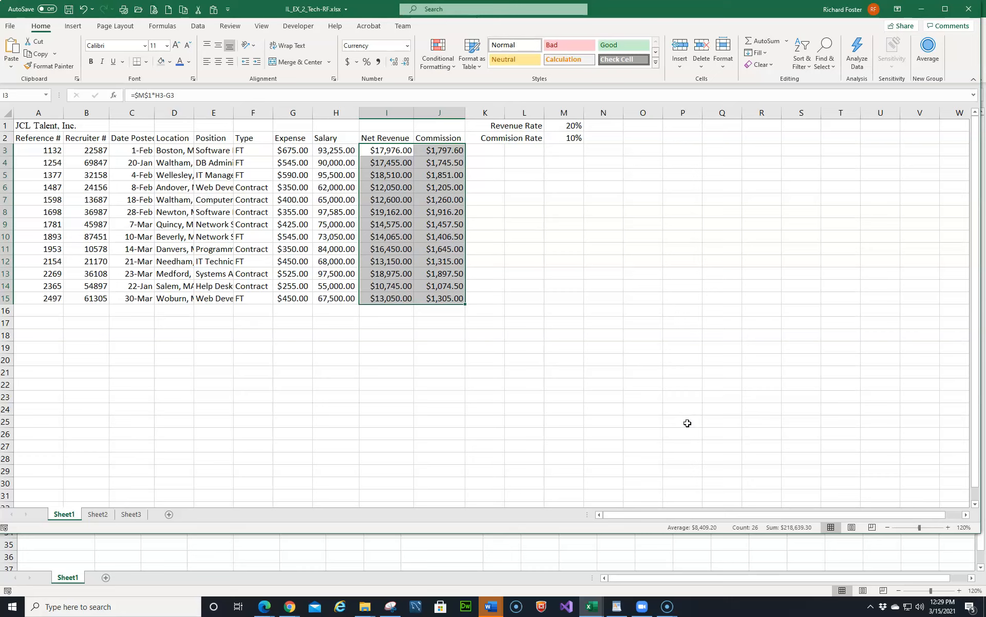
- Reduce the Expense, Salary and Net Revenue values in G3:I15 to no decimal places and save the workbook
click(293, 151)
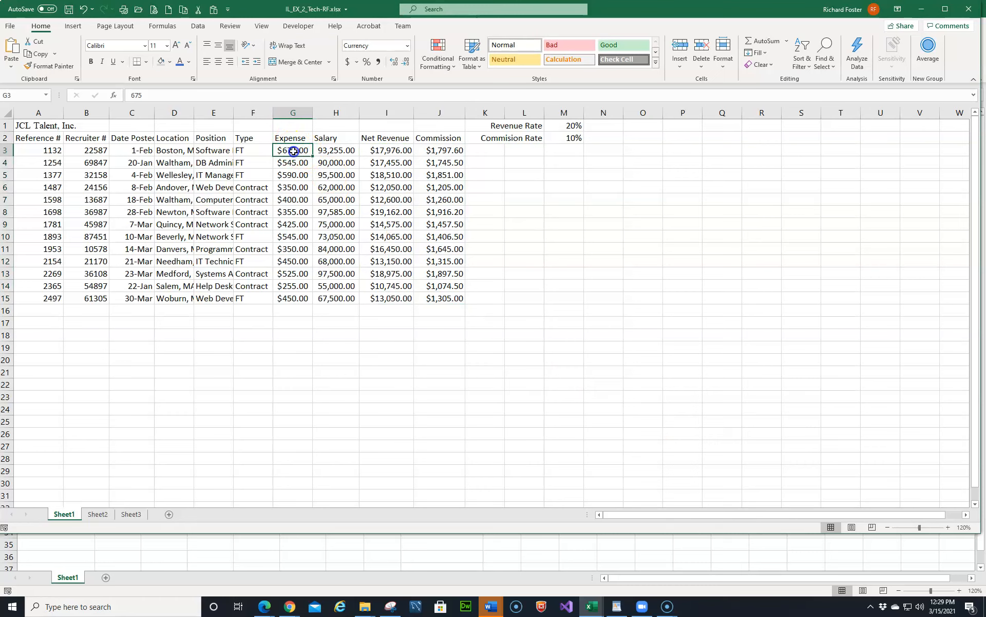
drag(294, 151, 392, 293)
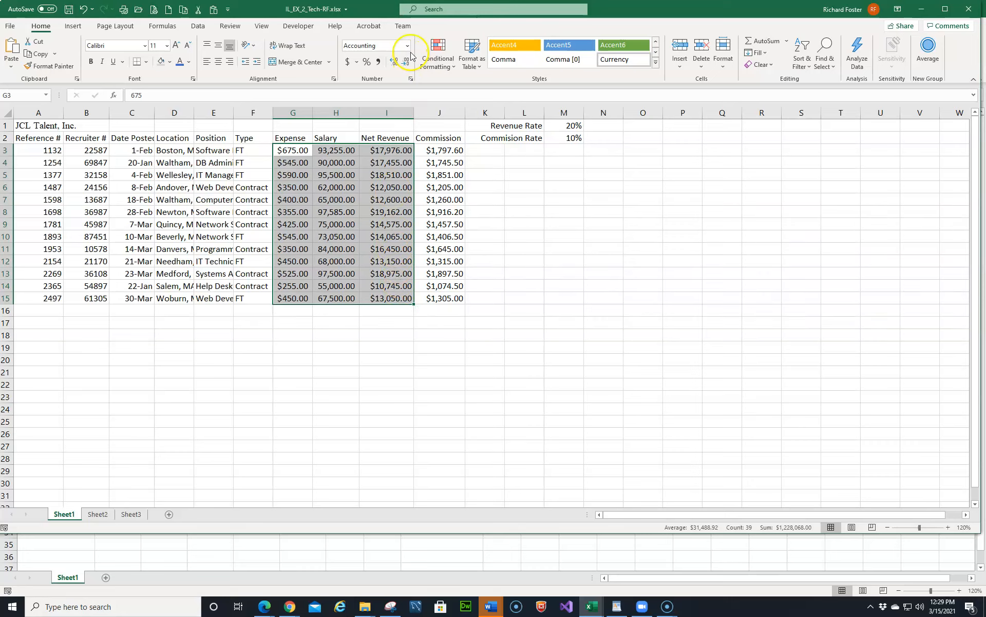
click(392, 61)
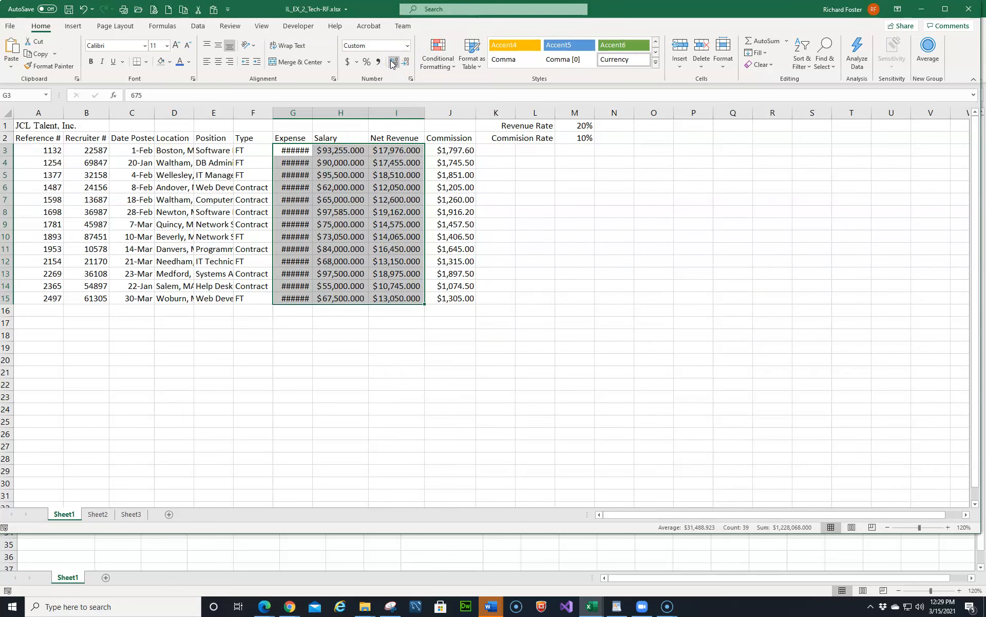
click(406, 62)
click(405, 61)
click(405, 62)
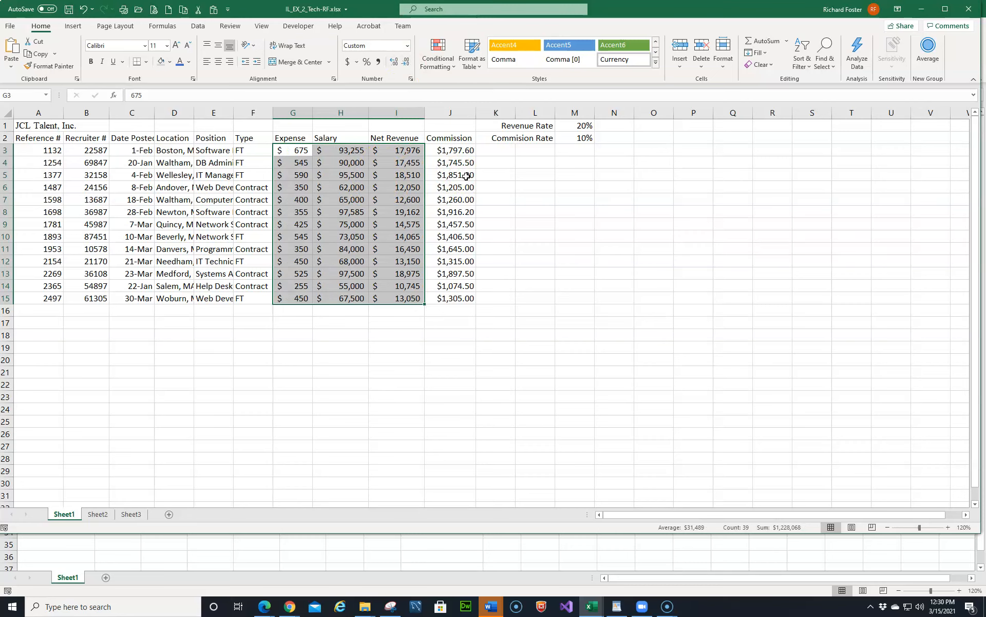
key(ctrl+s)
- Set the JCL Talent, Inc. title in cell A1 to 20-point Calibri and apply the Heading 1 cell style
key(ctrl+Home)
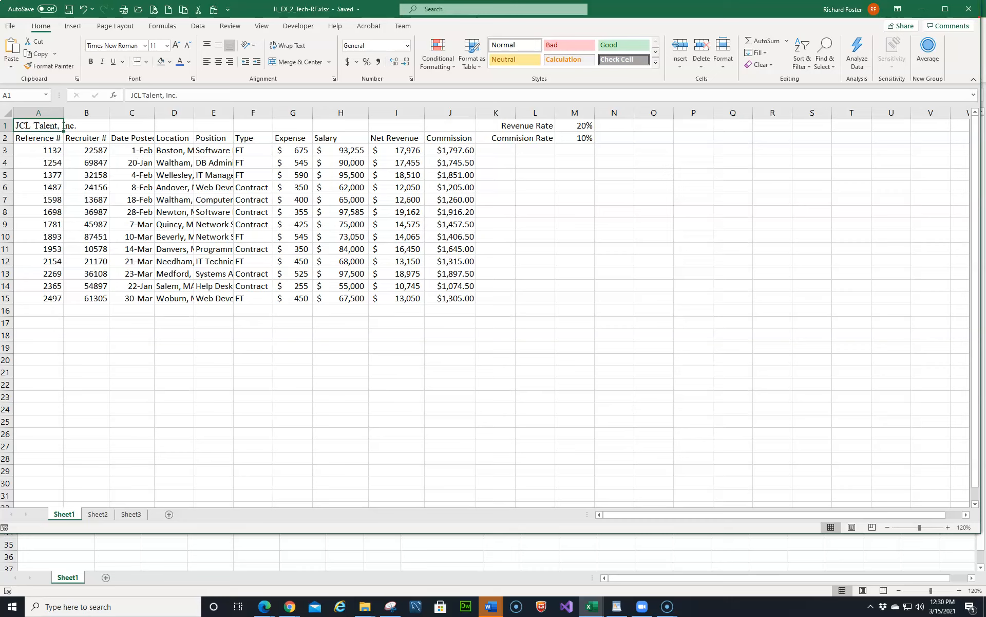
click(146, 47)
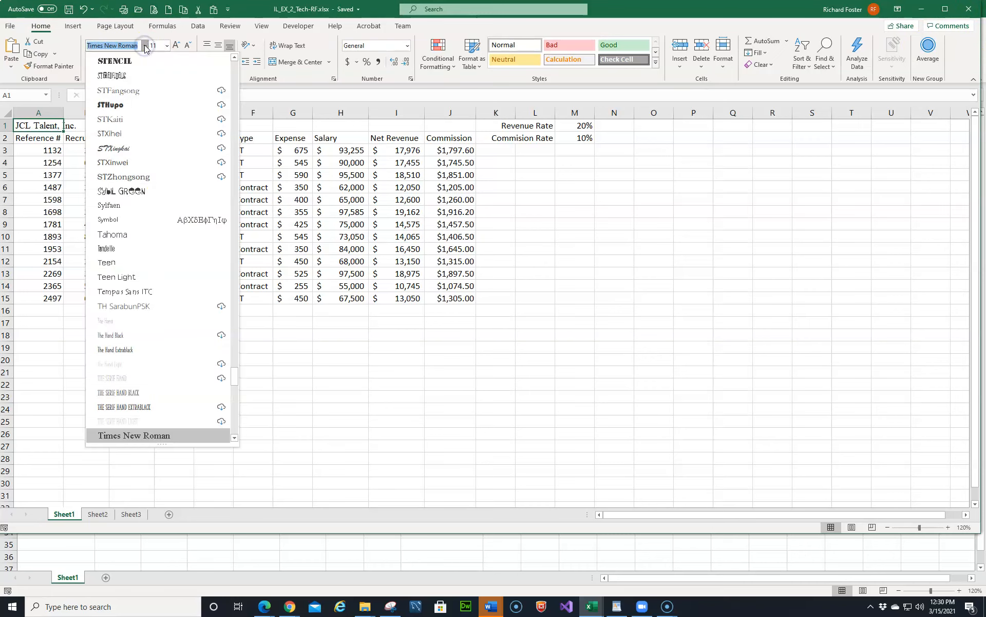
text(c)
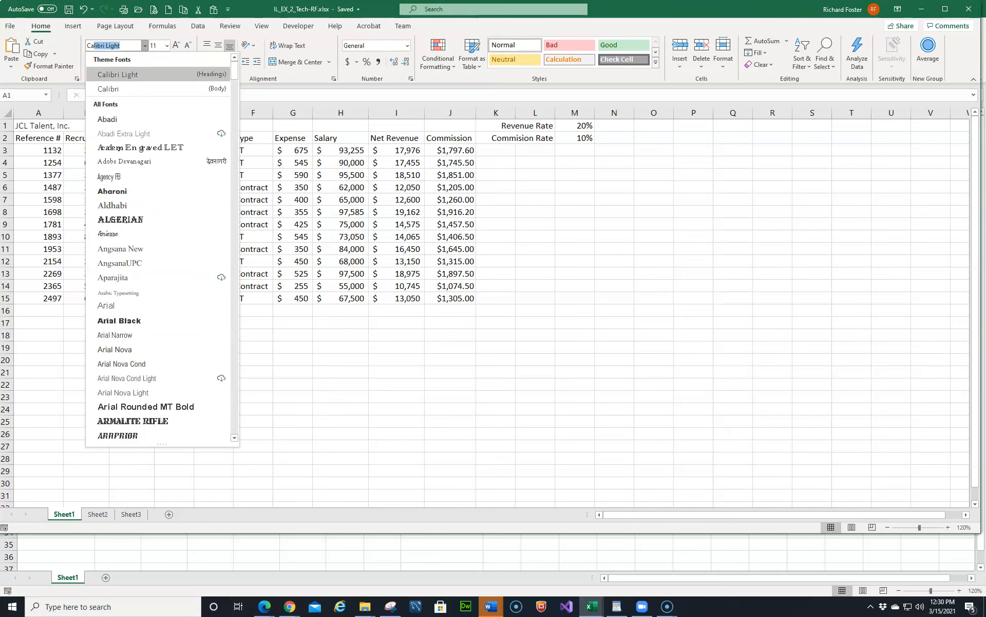
click(108, 90)
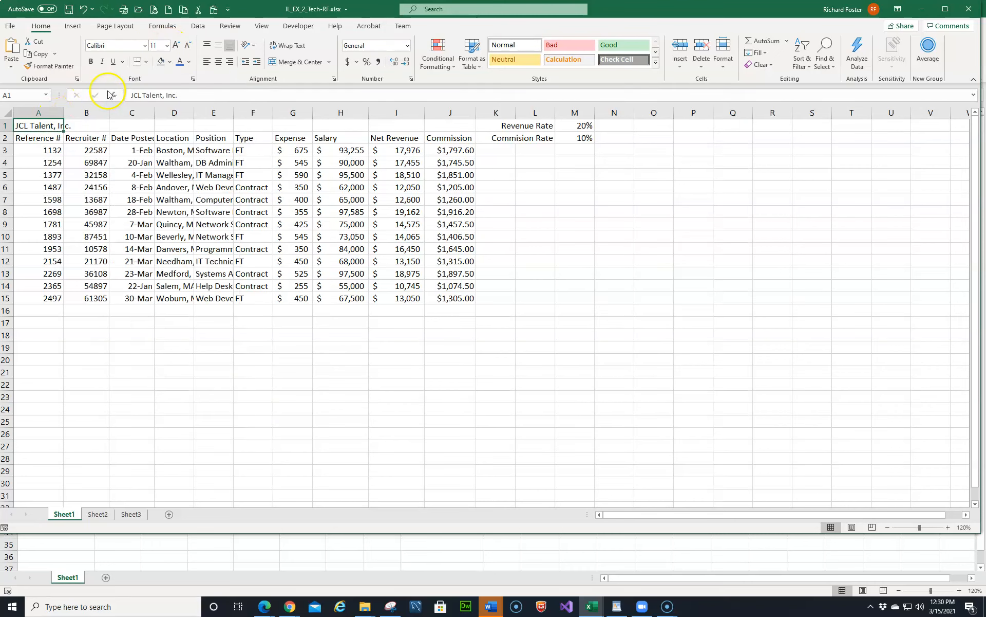
click(167, 45)
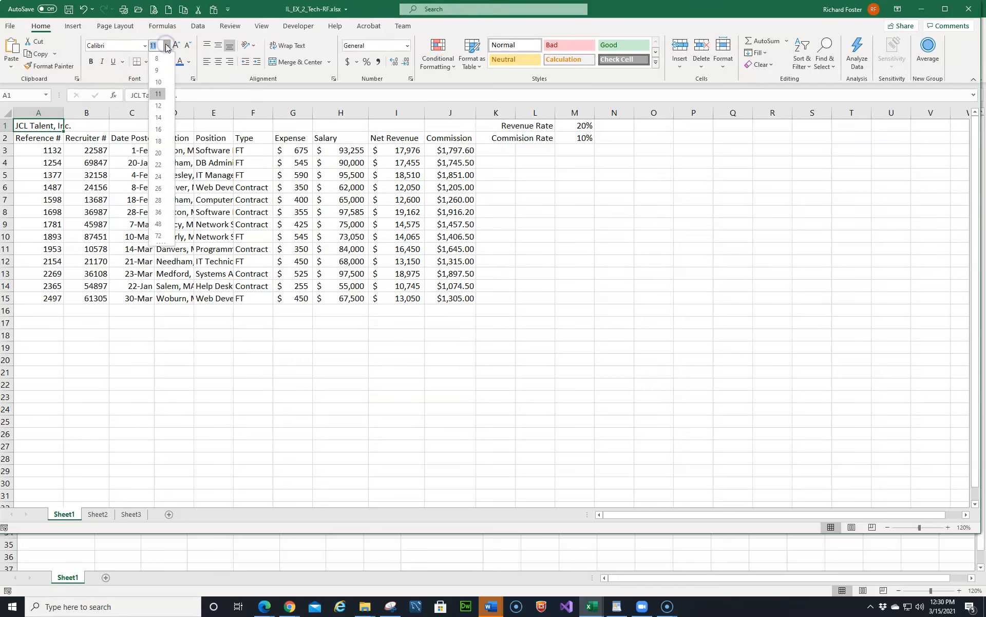
click(159, 152)
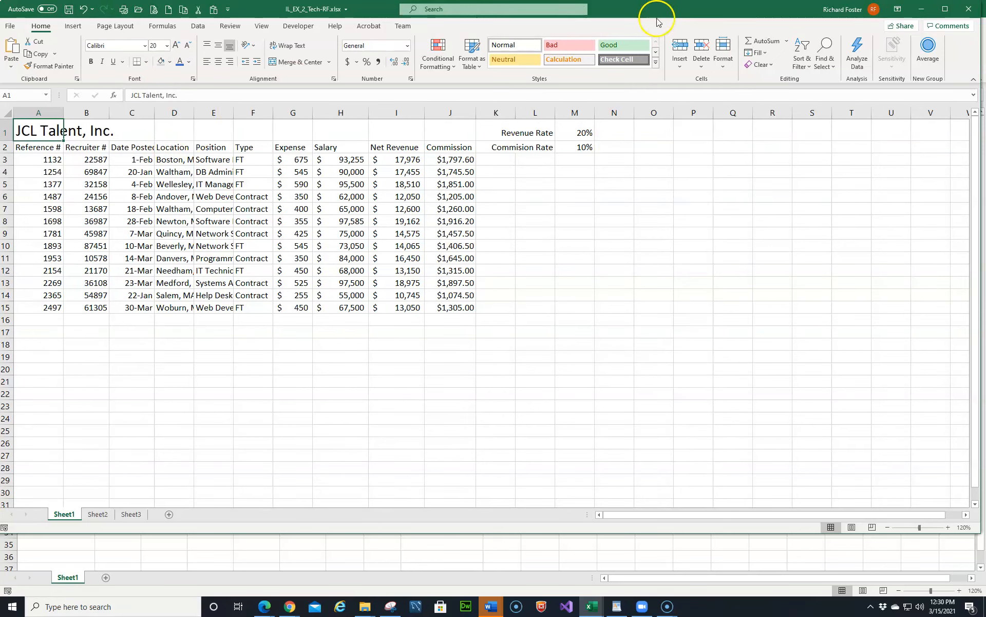
click(656, 63)
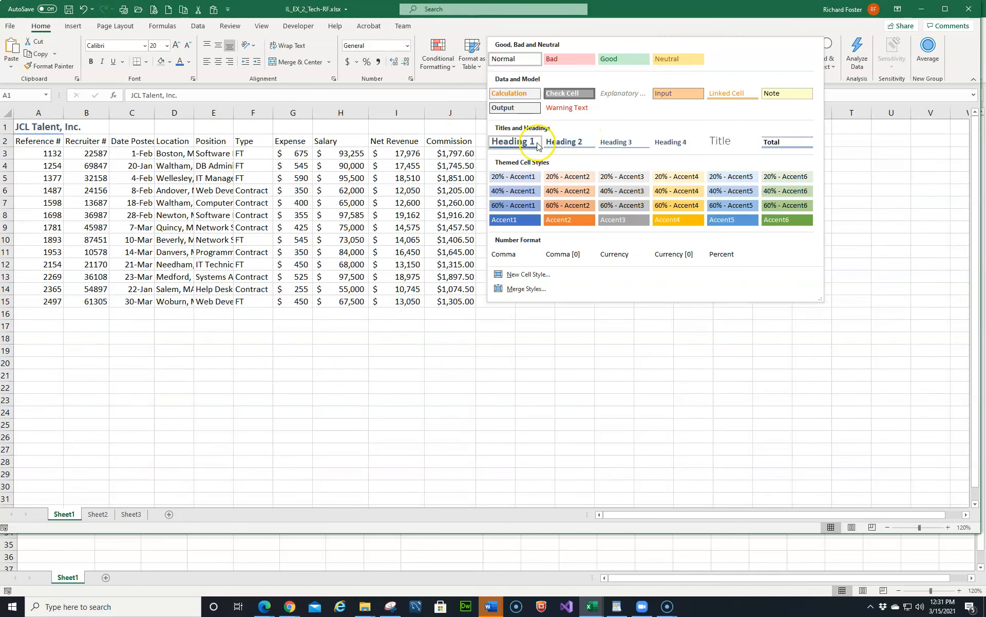
click(516, 142)
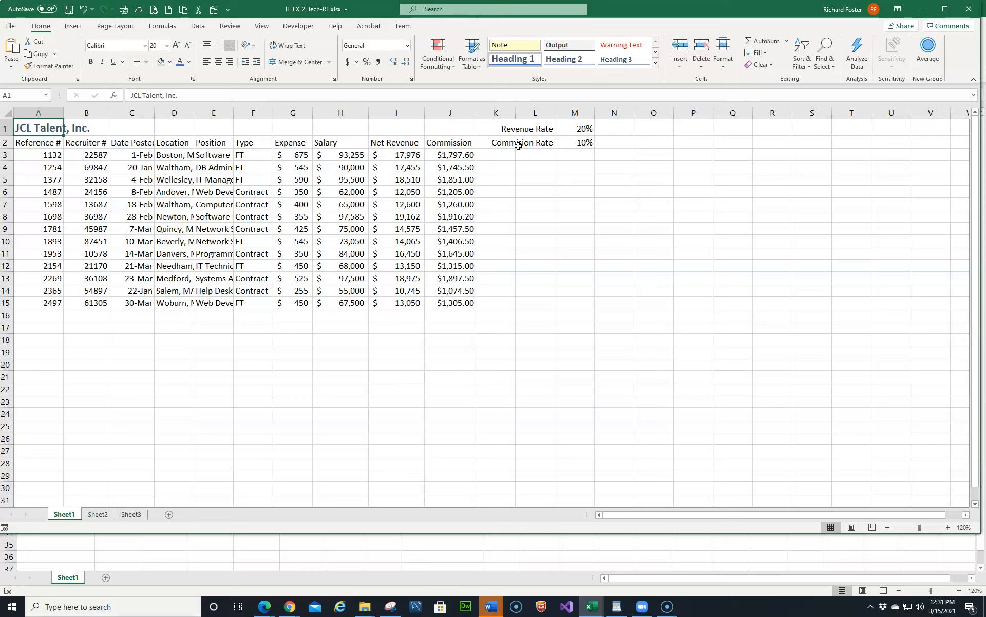
- Apply the Heading 2 cell style to the column labels in A2:J2
drag(47, 142, 431, 143)
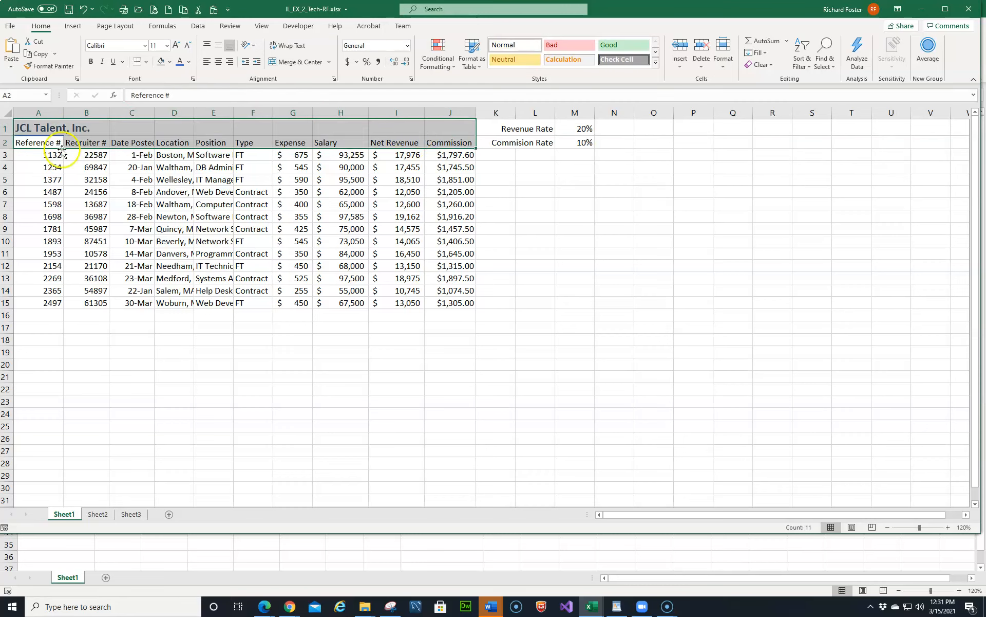
click(31, 142)
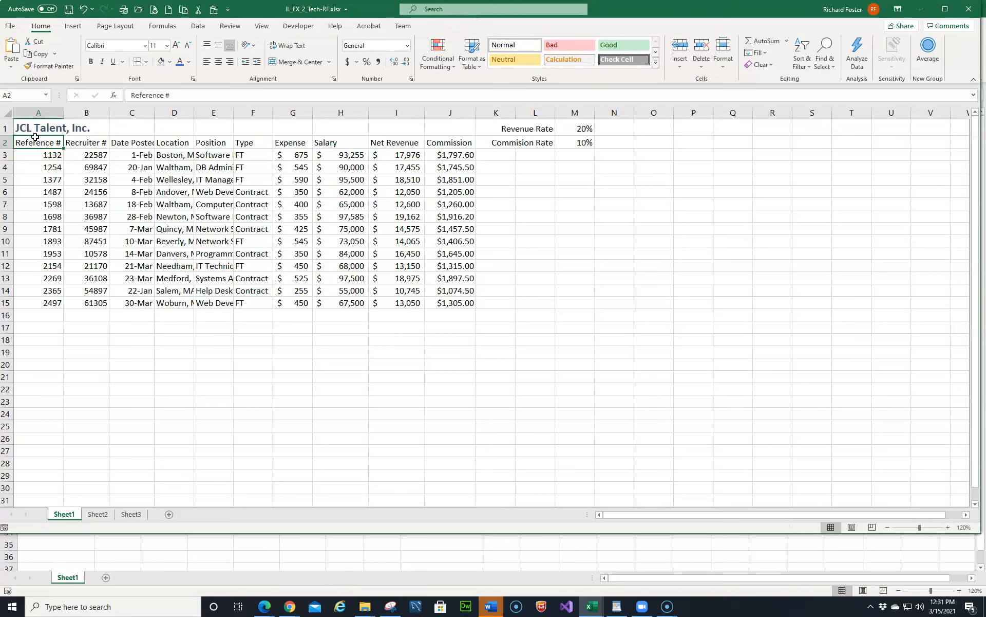
shift+click(443, 144)
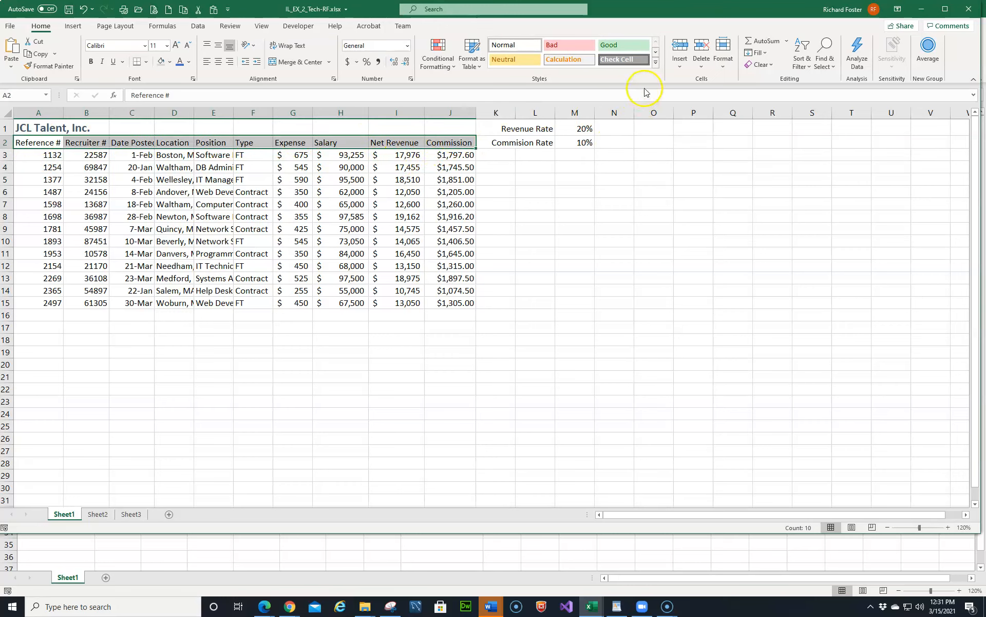
click(656, 62)
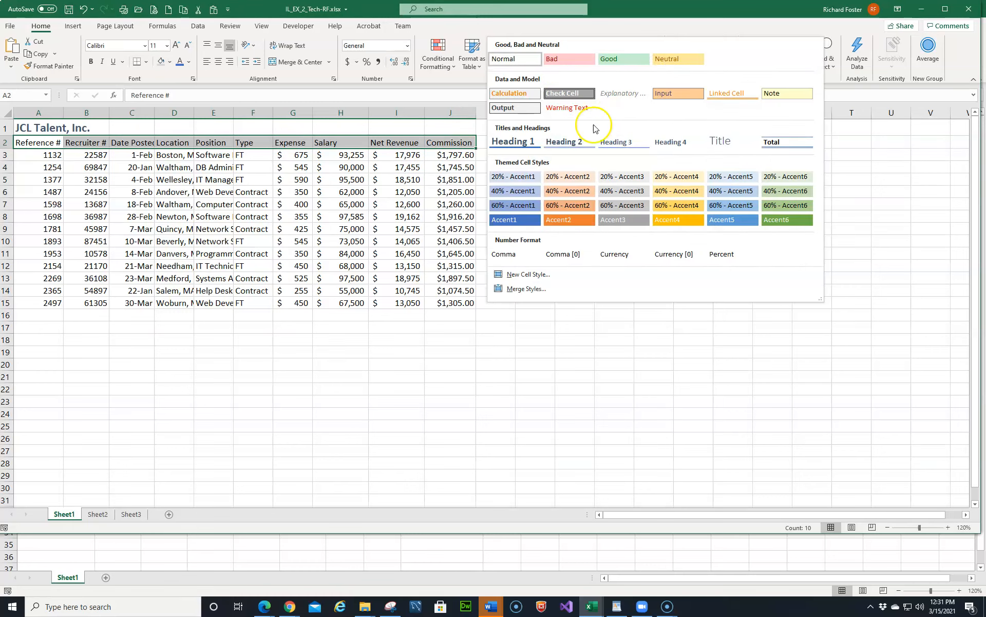
click(572, 140)
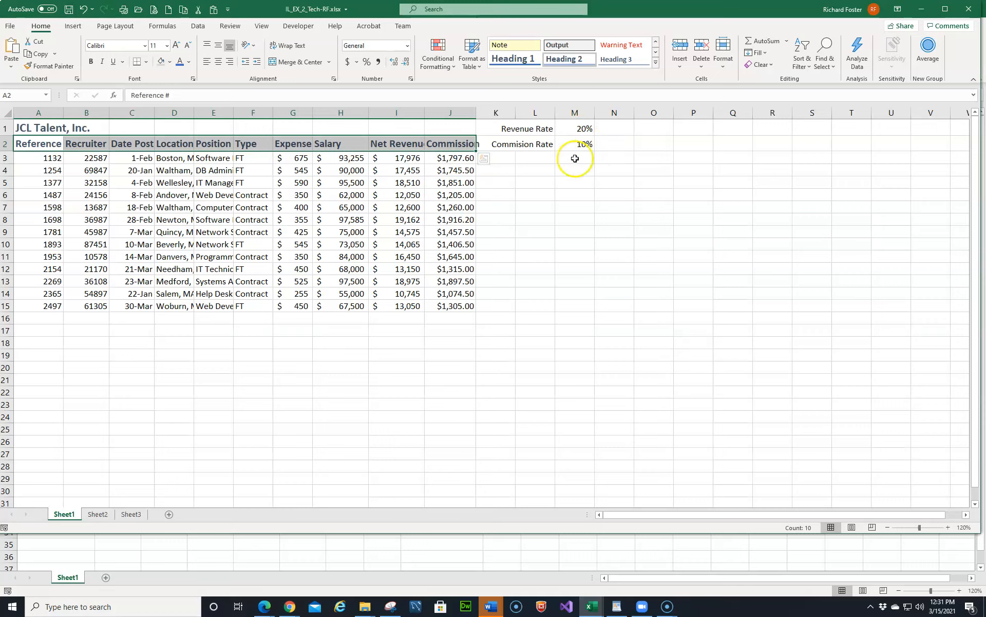
- Apply the Heading 4 cell style to the Revenue Rate and Commision Rate labels in L1:L2
click(546, 130)
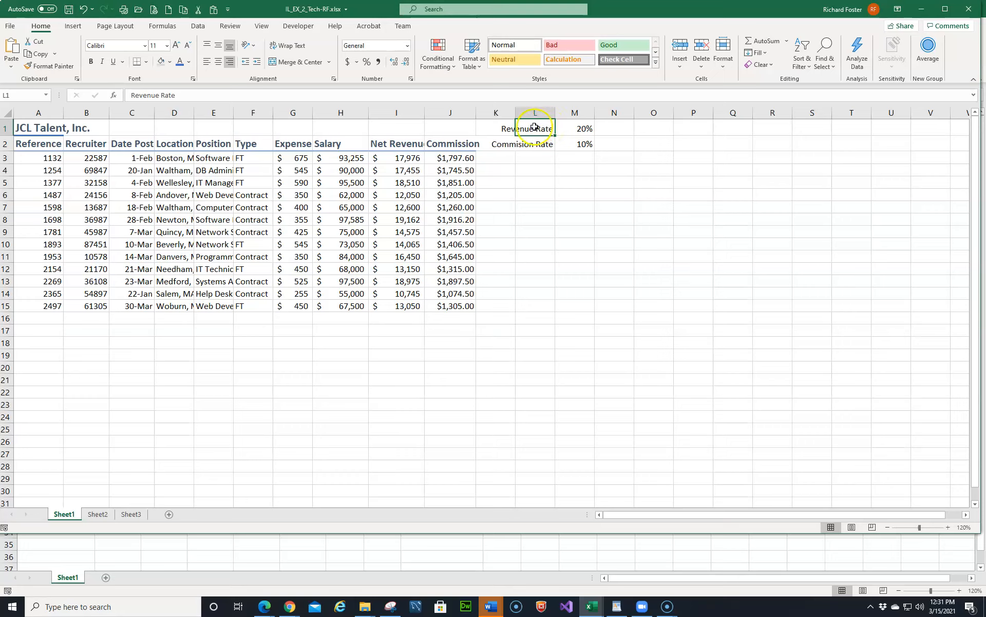
shift+click(537, 144)
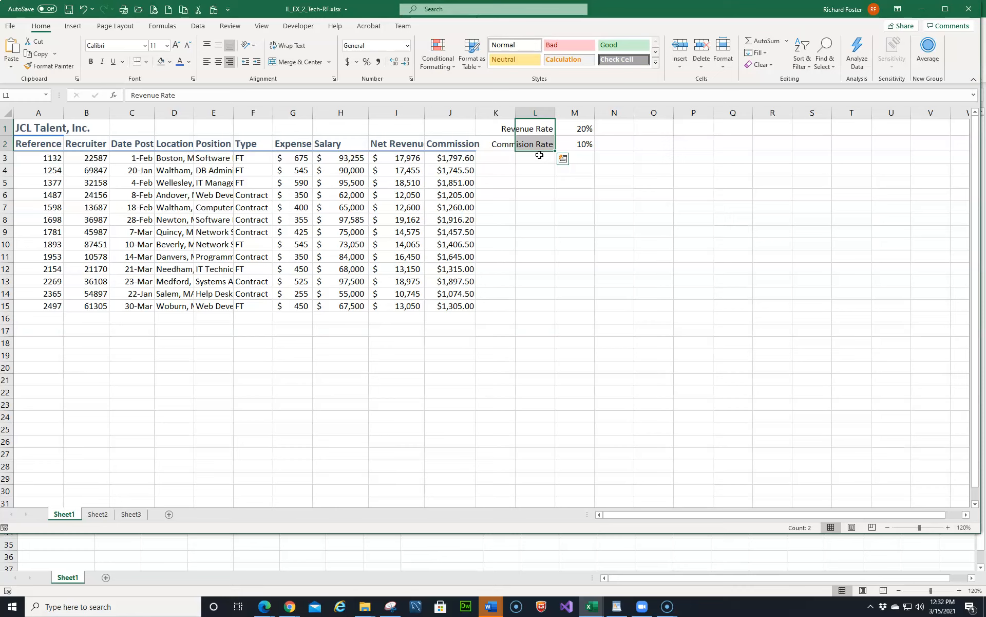
click(657, 62)
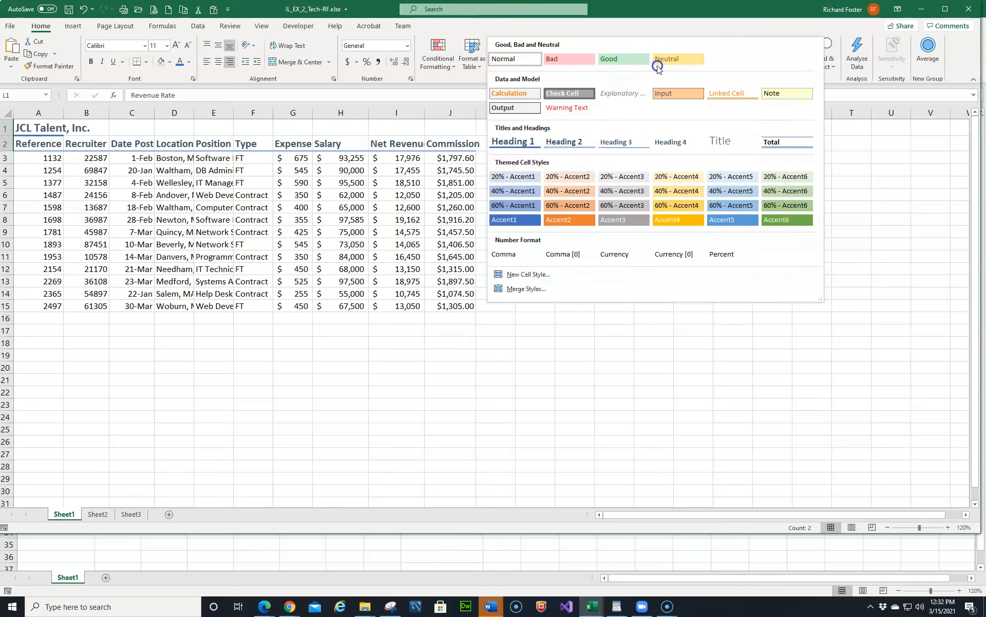
click(675, 140)
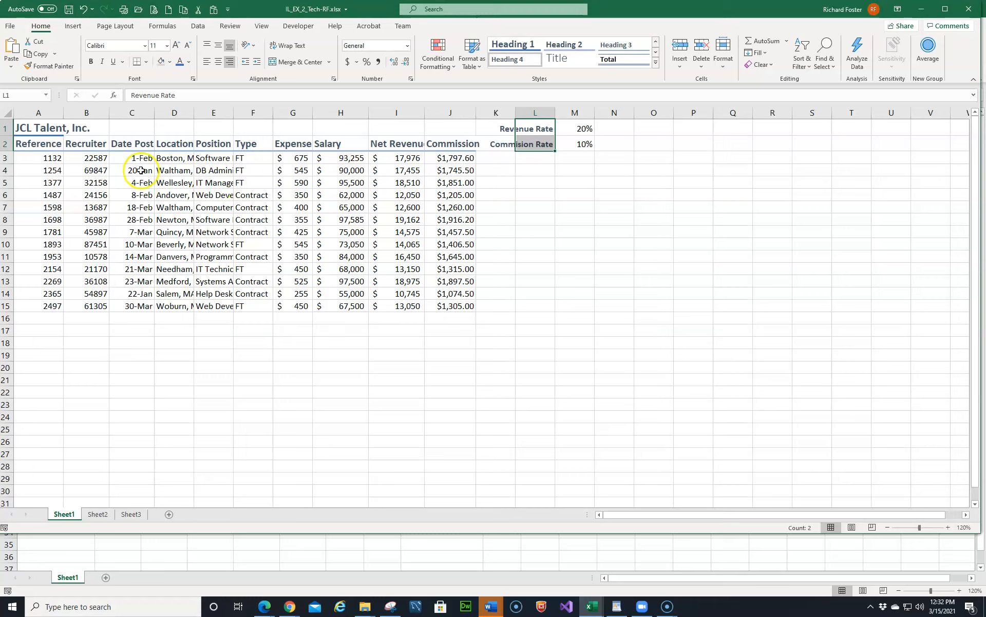
- Make the Reference # values in A3:A15 bold, without italics
click(43, 159)
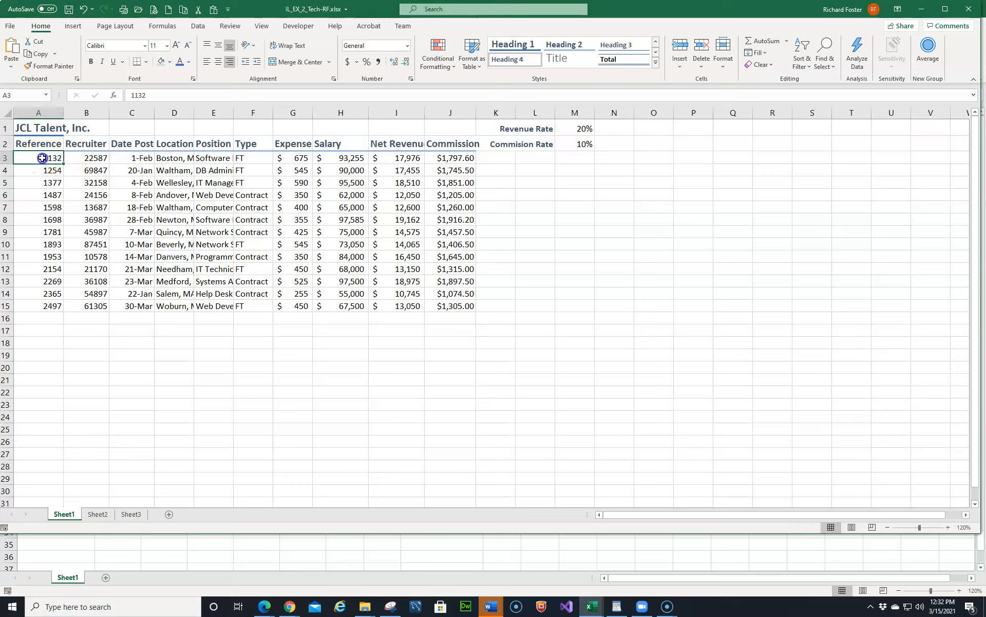
drag(42, 158, 53, 300)
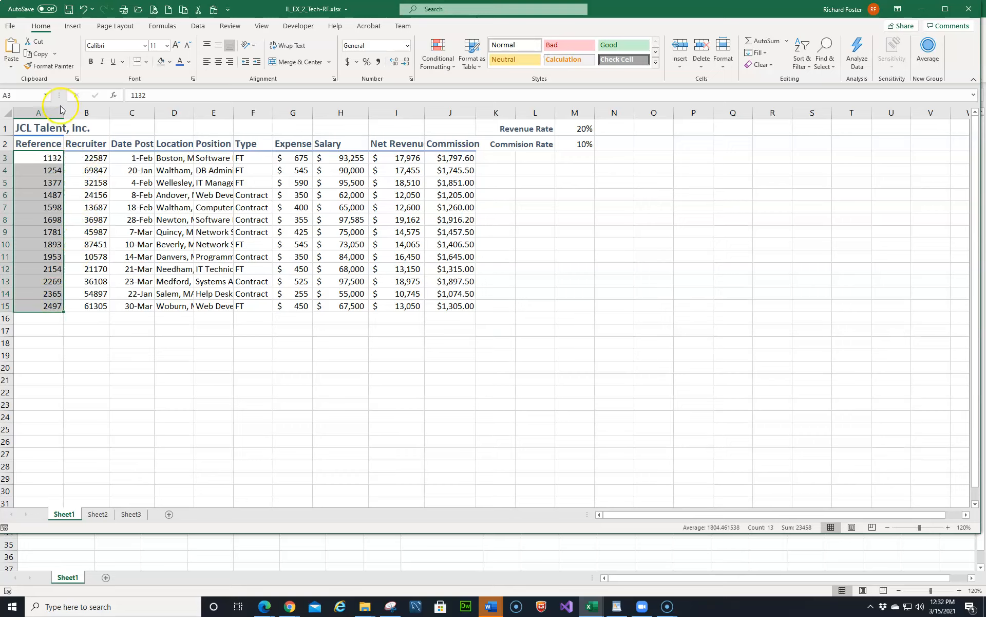
click(90, 64)
click(91, 62)
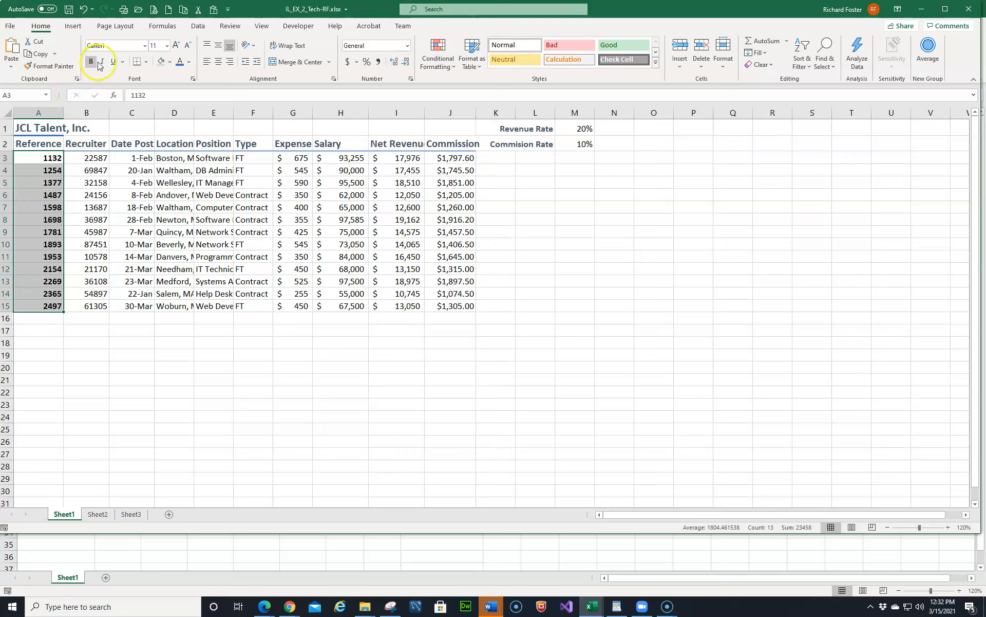
click(101, 63)
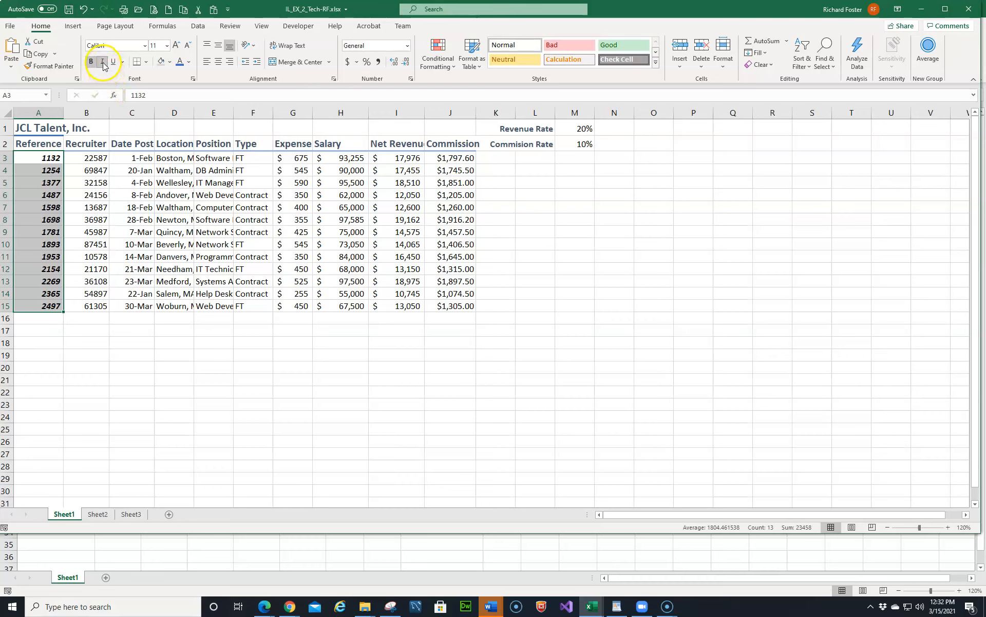
click(103, 62)
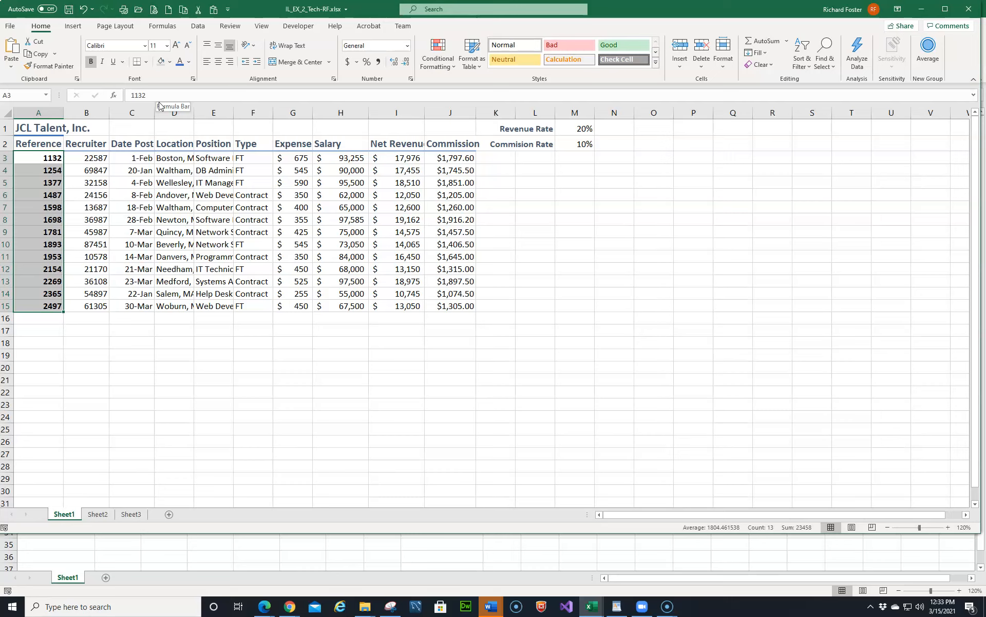
- Centre the Reference # values in A3:A15 and copy their formatting to the Recruiter # values in B3:B15 with Format Painter
click(219, 63)
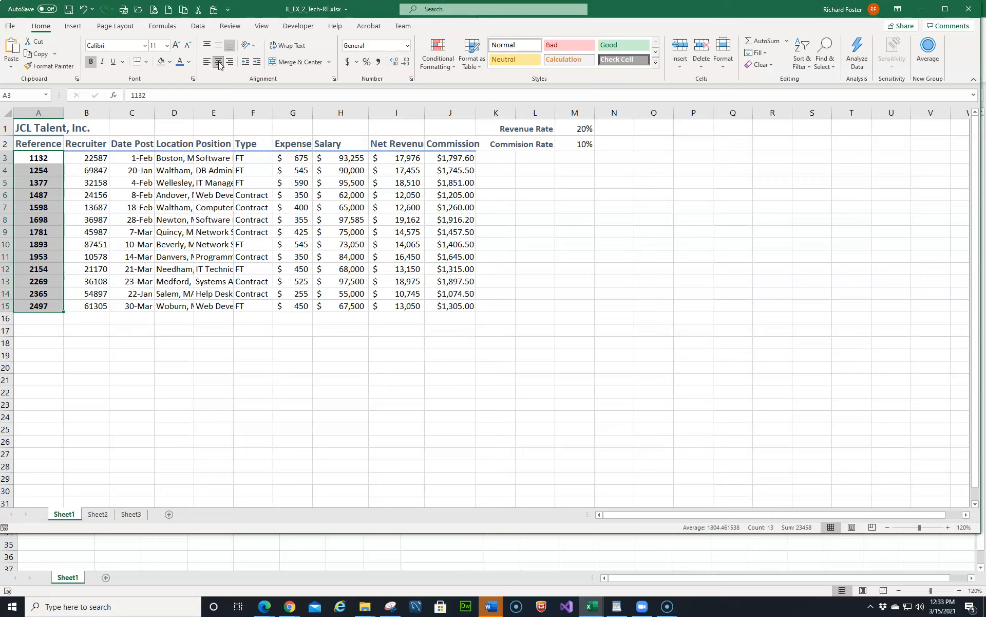
click(51, 67)
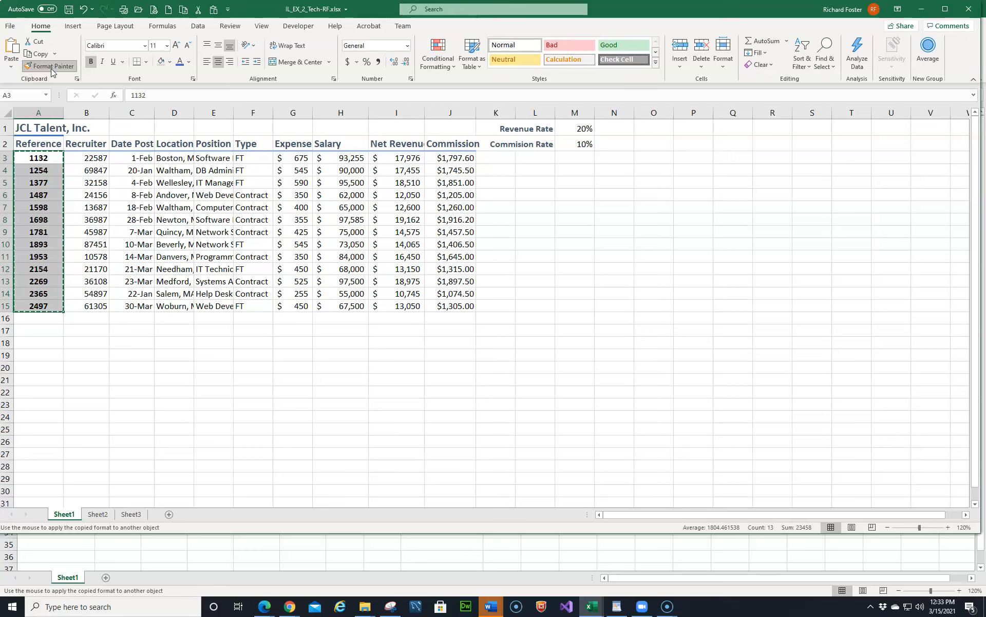
drag(88, 157, 93, 303)
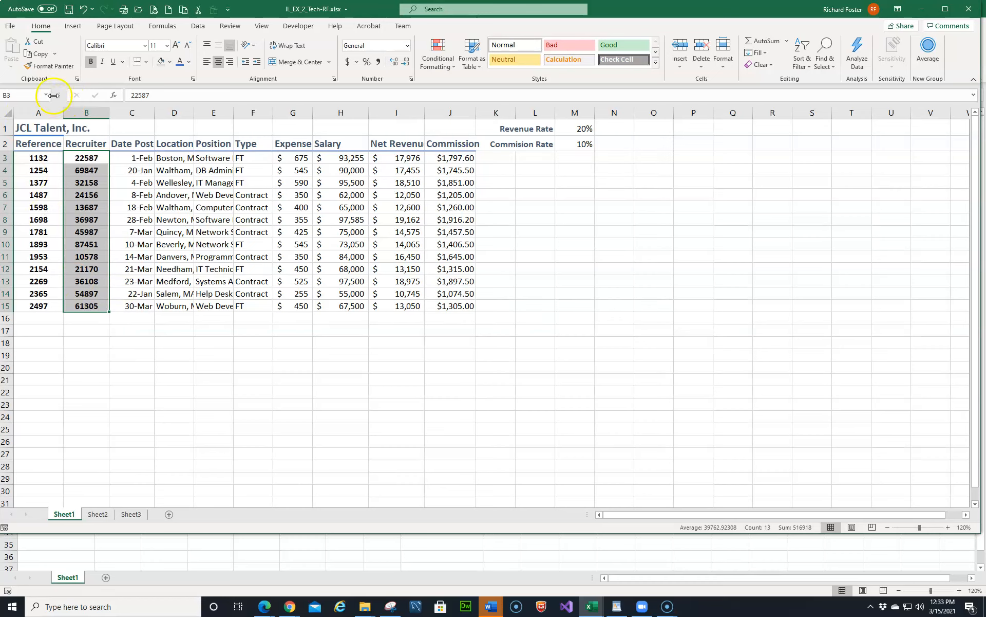
- Merge and center the title JCL Talent, Inc. across A1:J1 and save the workbook
drag(36, 127, 425, 123)
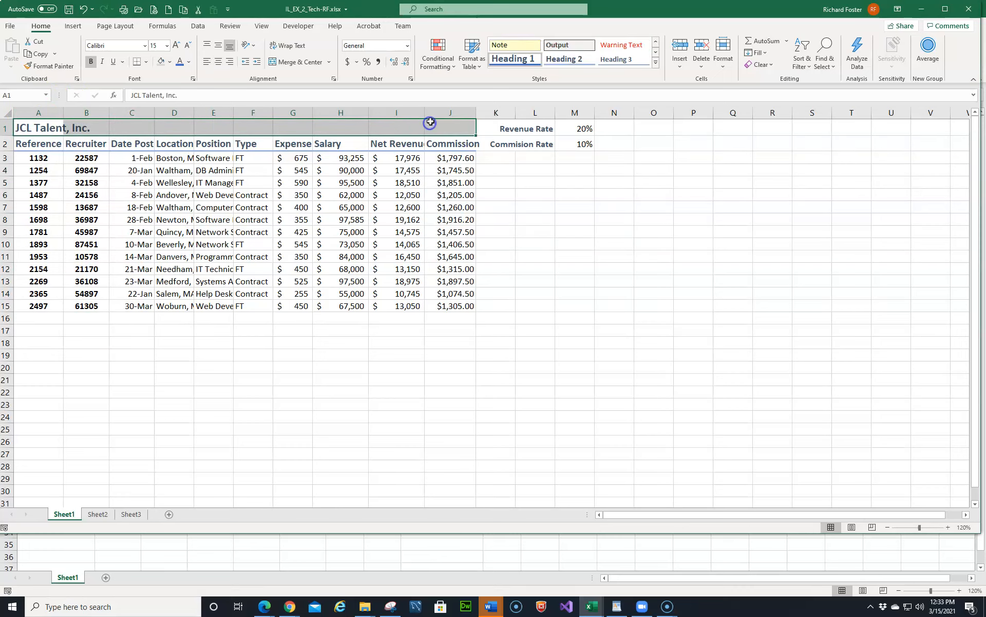
click(302, 62)
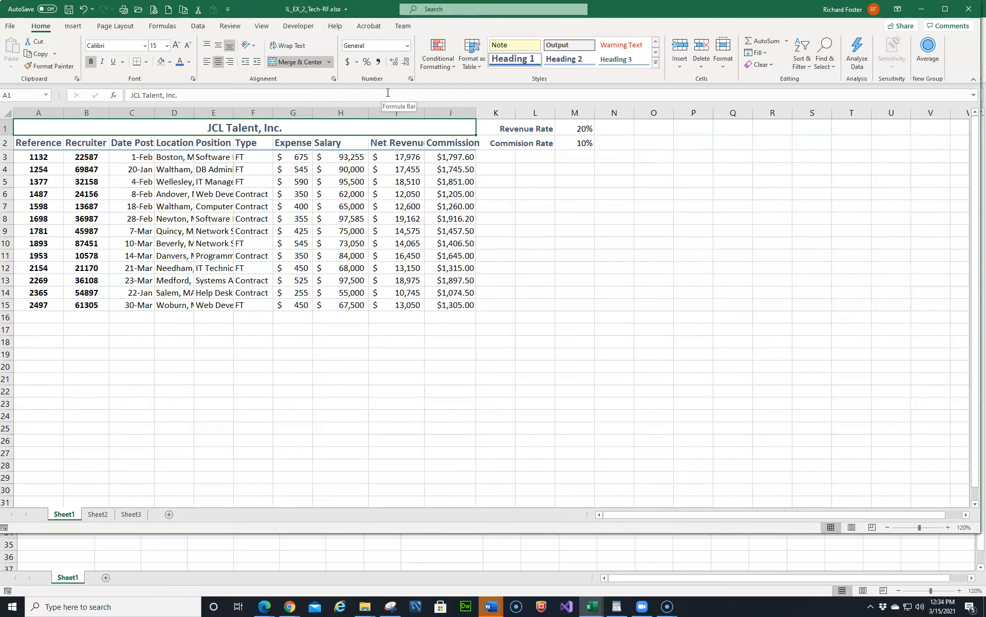
key(ctrl+s)
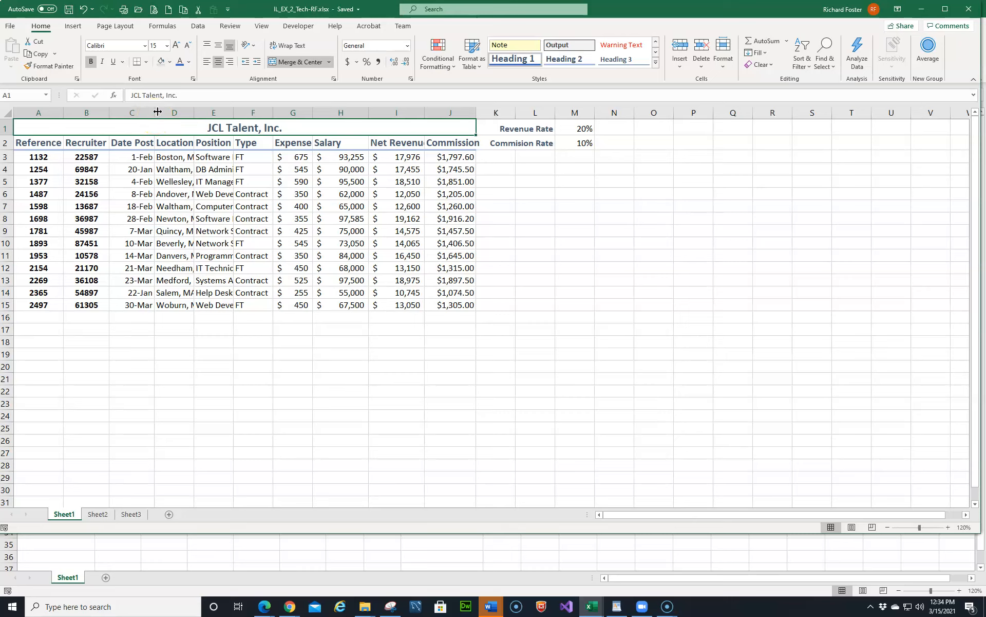
- Widen the Date Posted column C and set its column width to exactly 12.71
drag(155, 112, 168, 114)
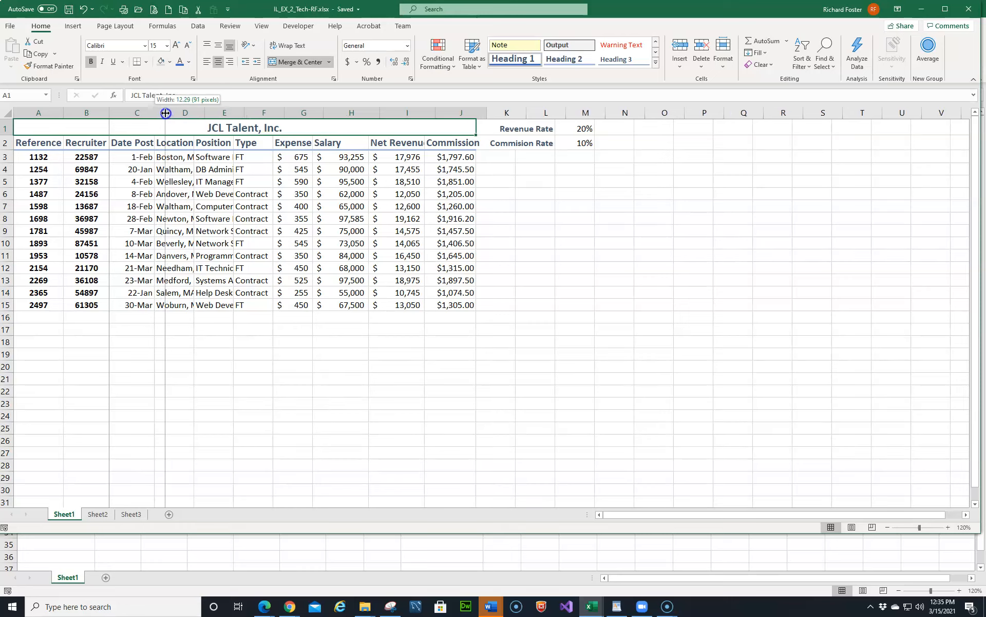
drag(168, 113, 167, 111)
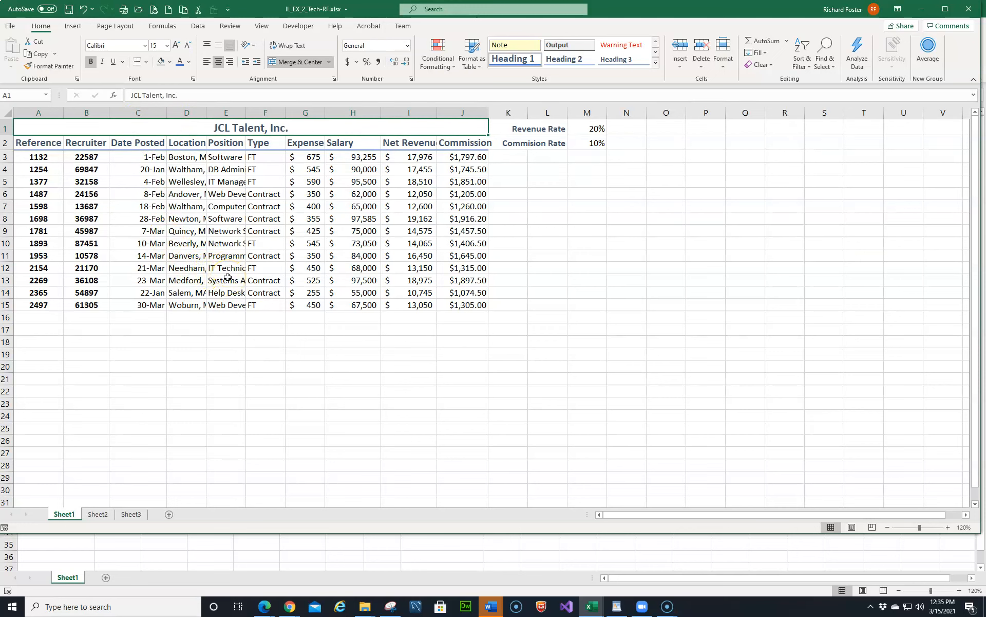
right_click(151, 108)
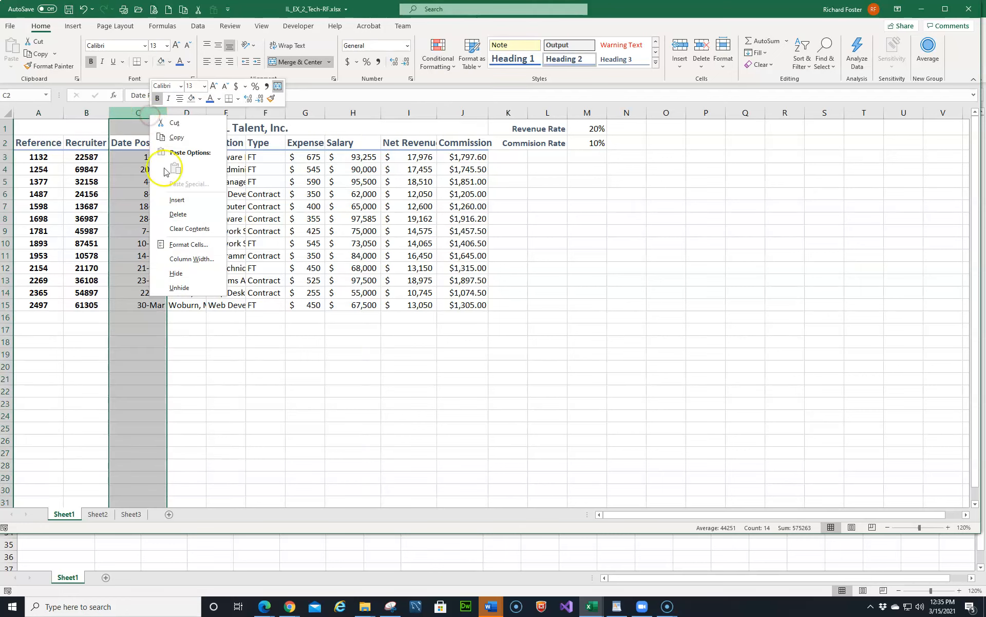
click(189, 258)
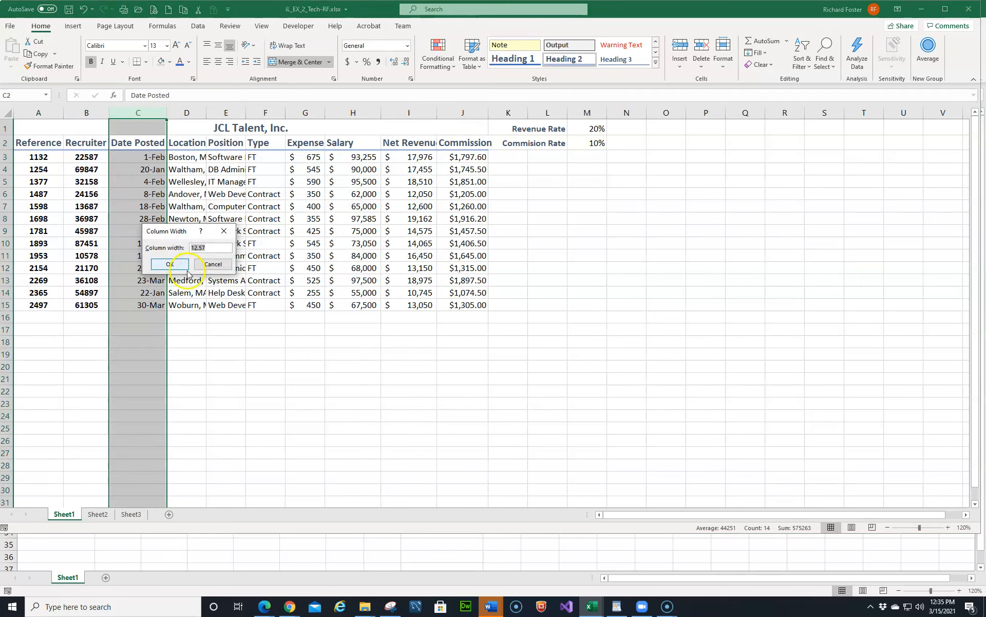
text(1)
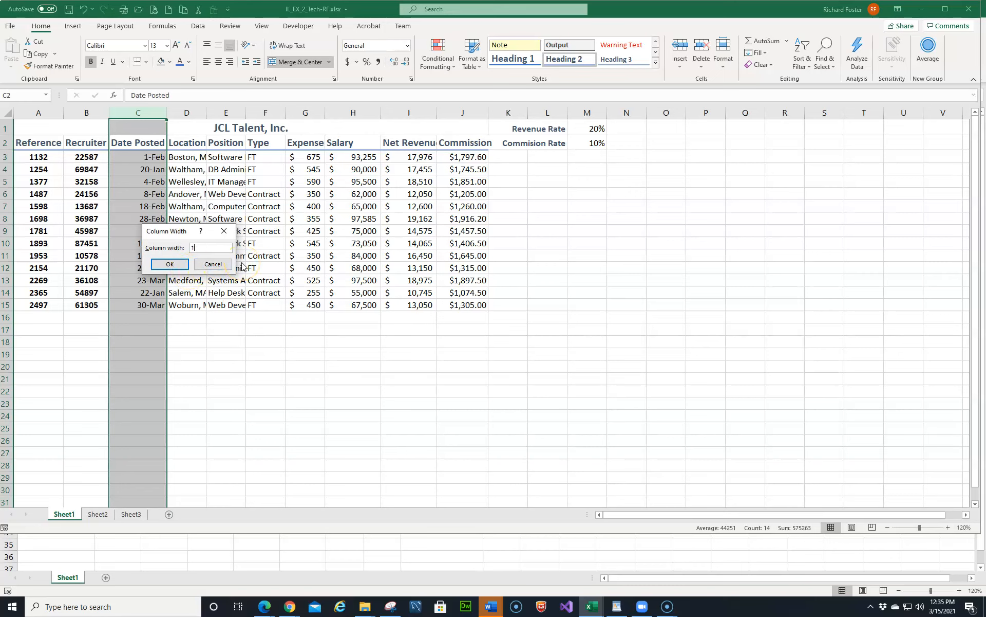
text(2.71)
key(Return)
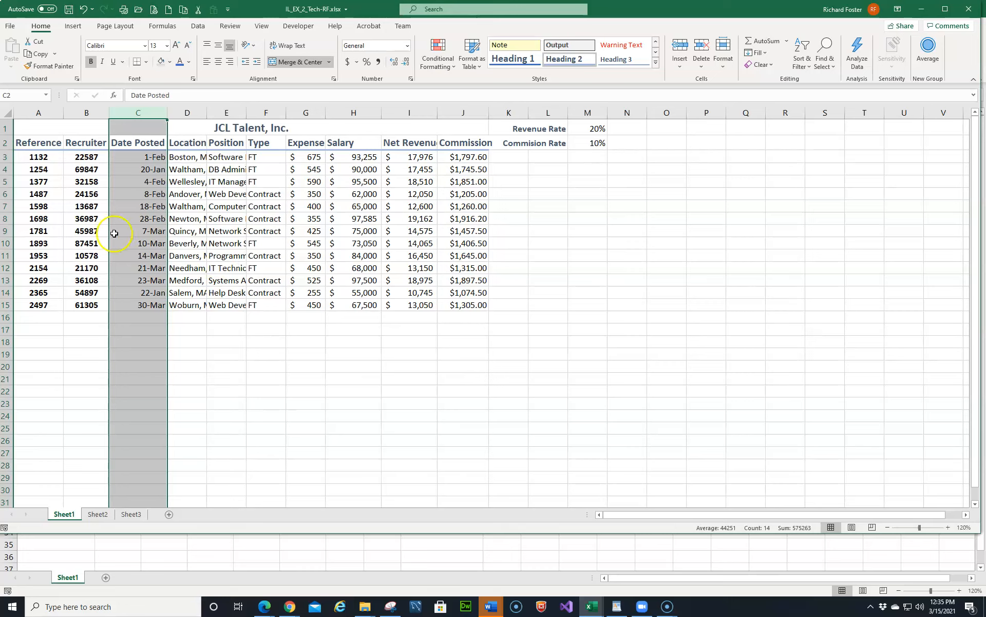
- AutoFit the widths of the Location column D, columns E:H and the rate-label column L to their contents
double_click(207, 113)
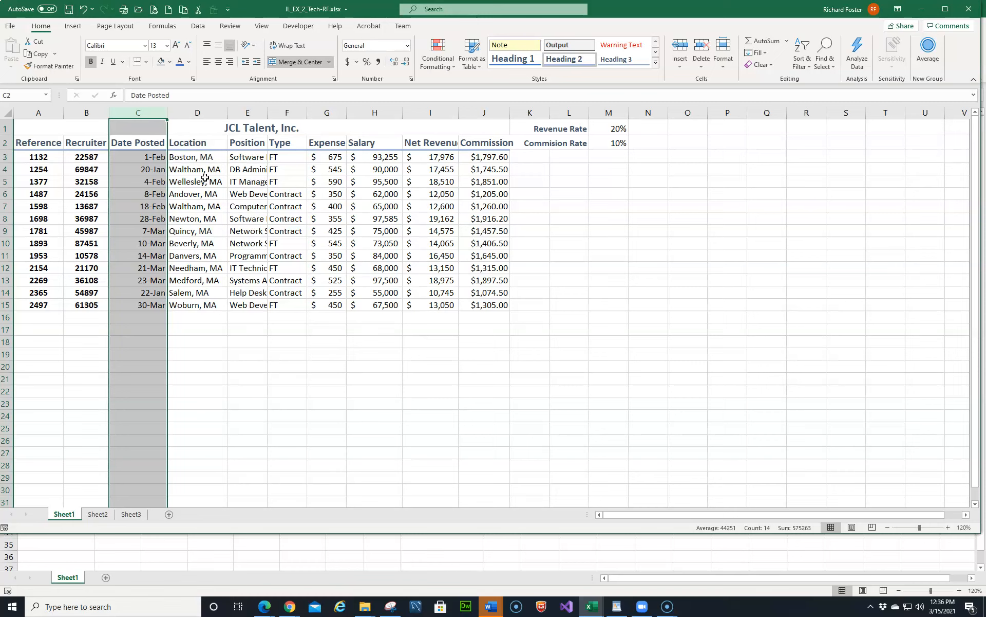
drag(241, 114, 352, 112)
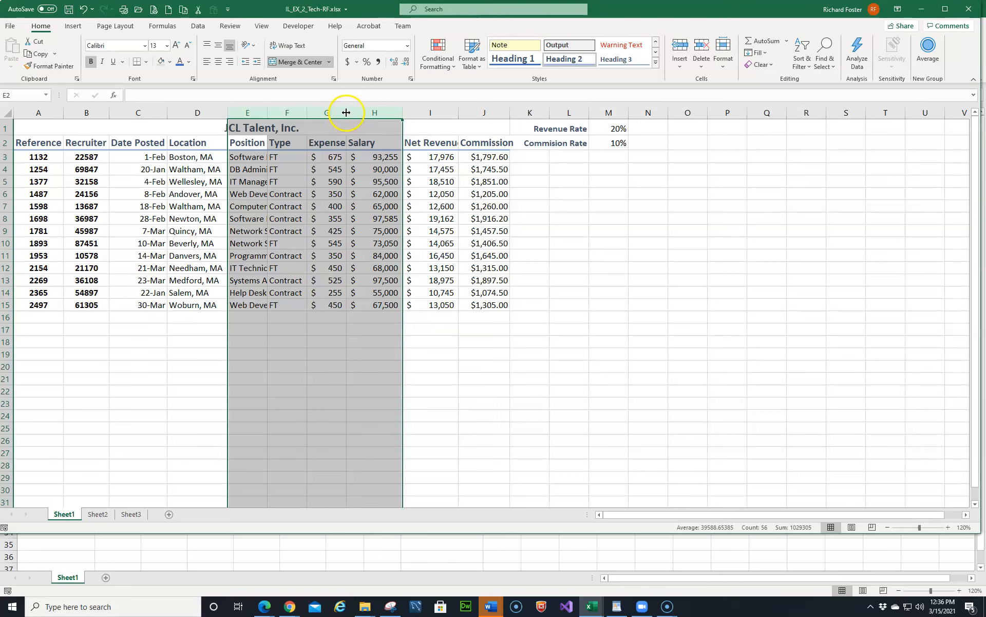
double_click(348, 112)
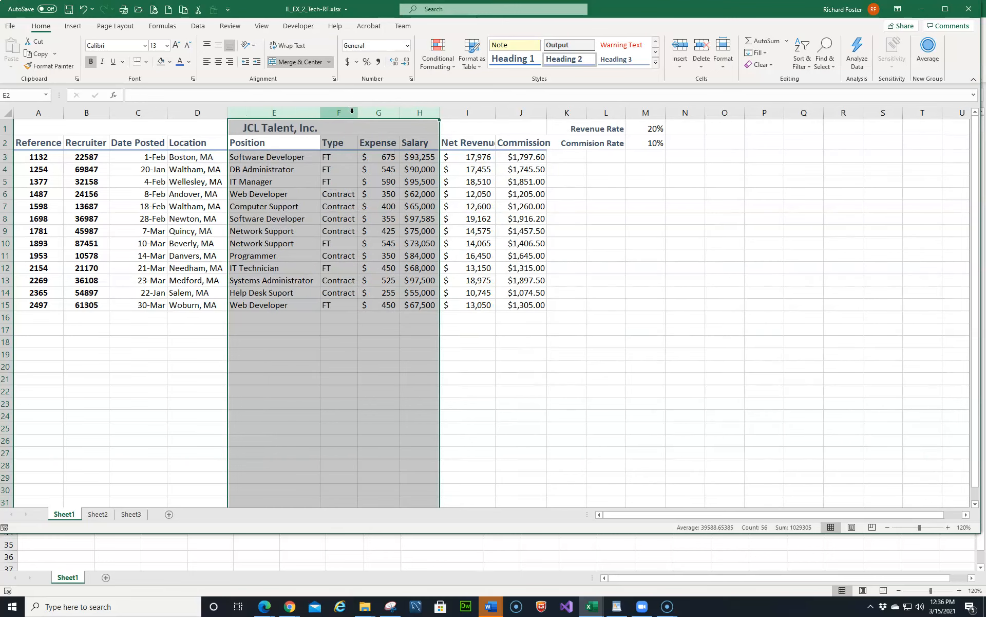
click(608, 113)
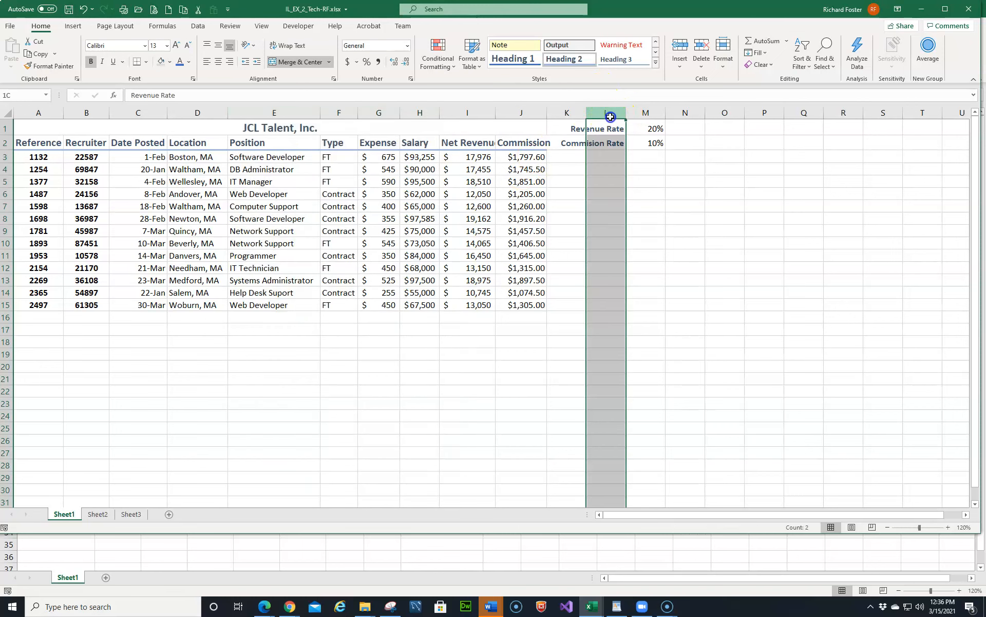
drag(626, 114, 629, 113)
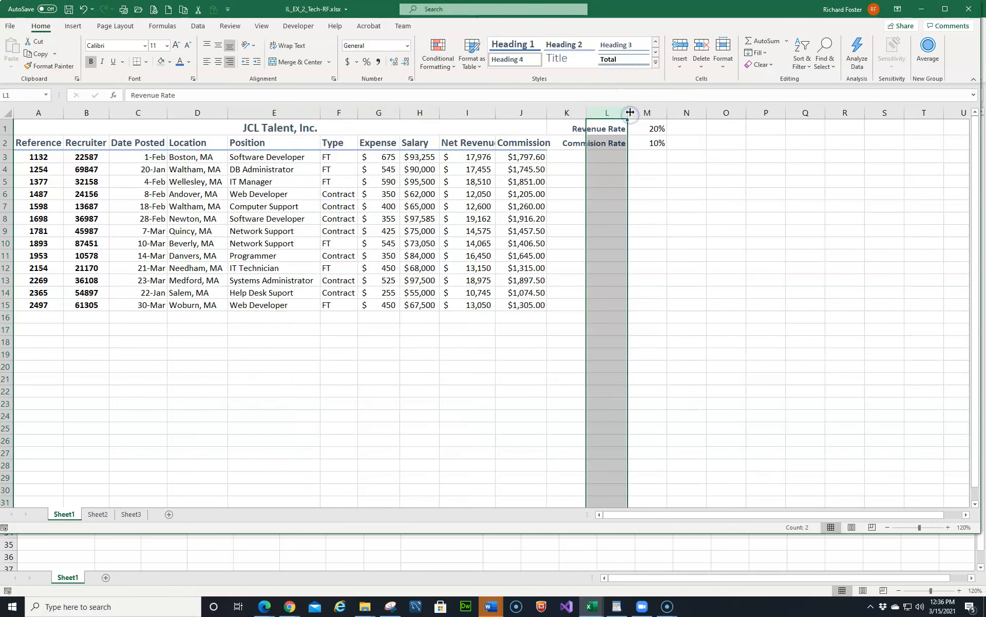
click(627, 113)
double_click(627, 114)
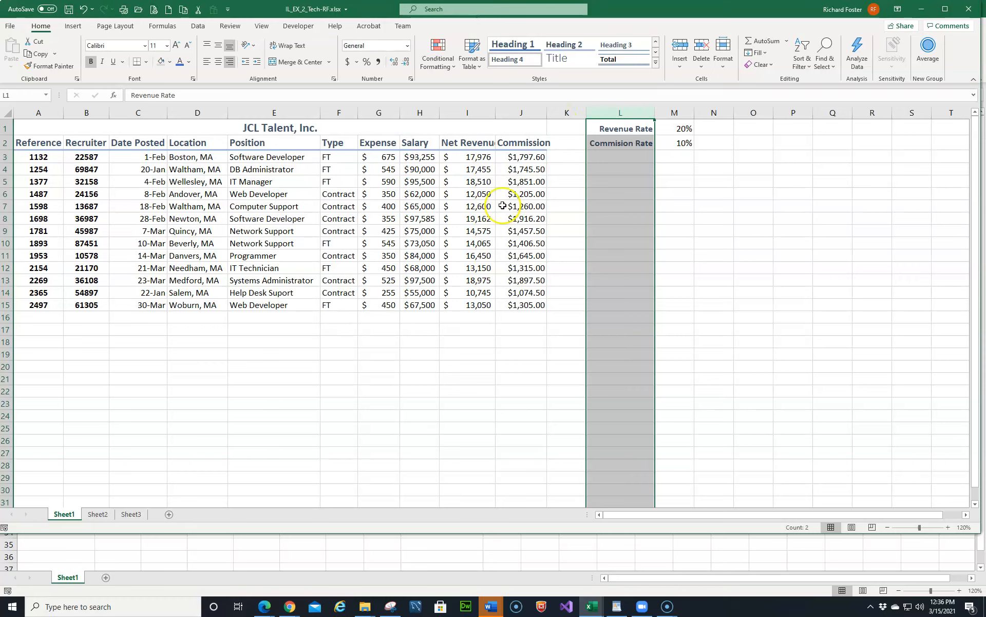
- Set the width of the Net Revenue and Commission columns I:J to 14 and save the workbook
click(471, 115)
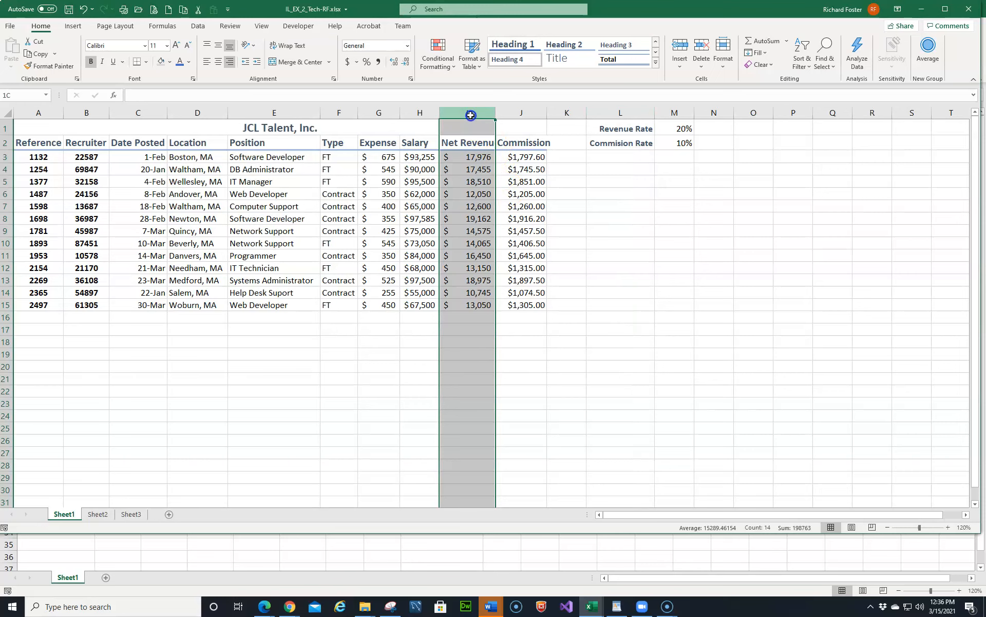
drag(470, 115, 515, 110)
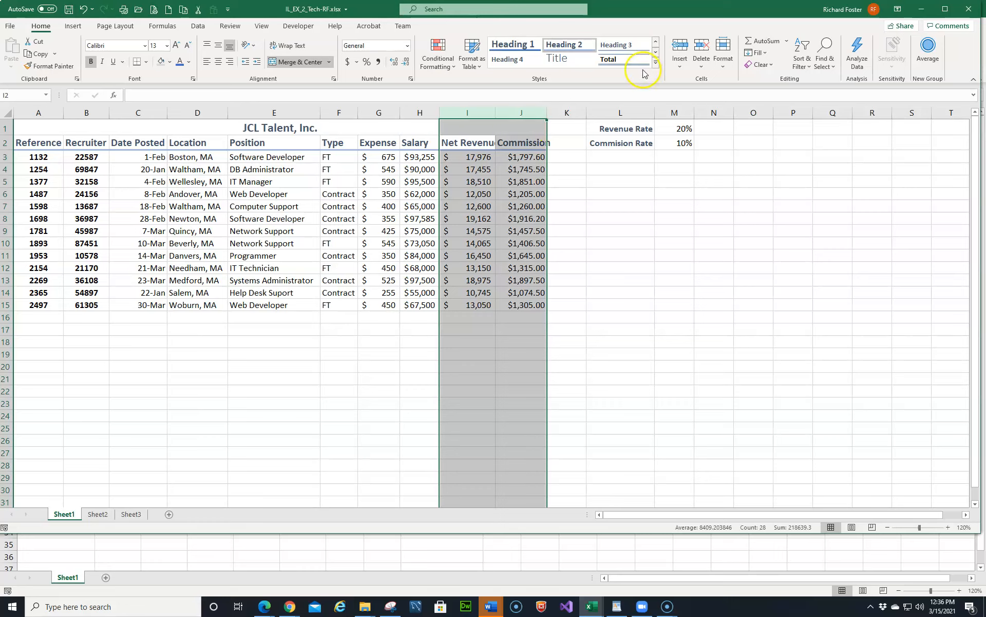
click(724, 64)
click(724, 68)
click(724, 67)
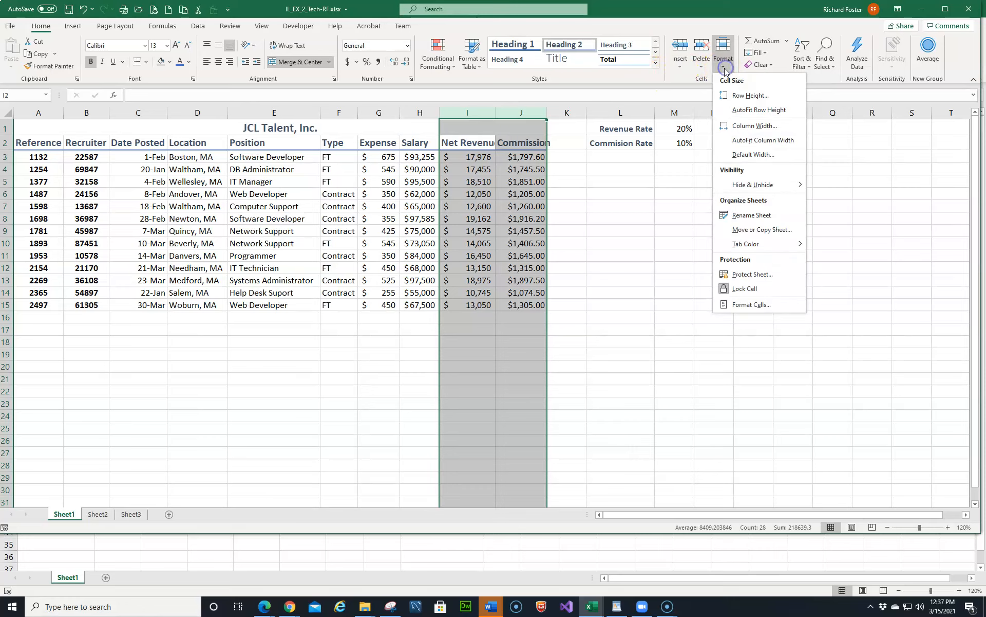
click(753, 125)
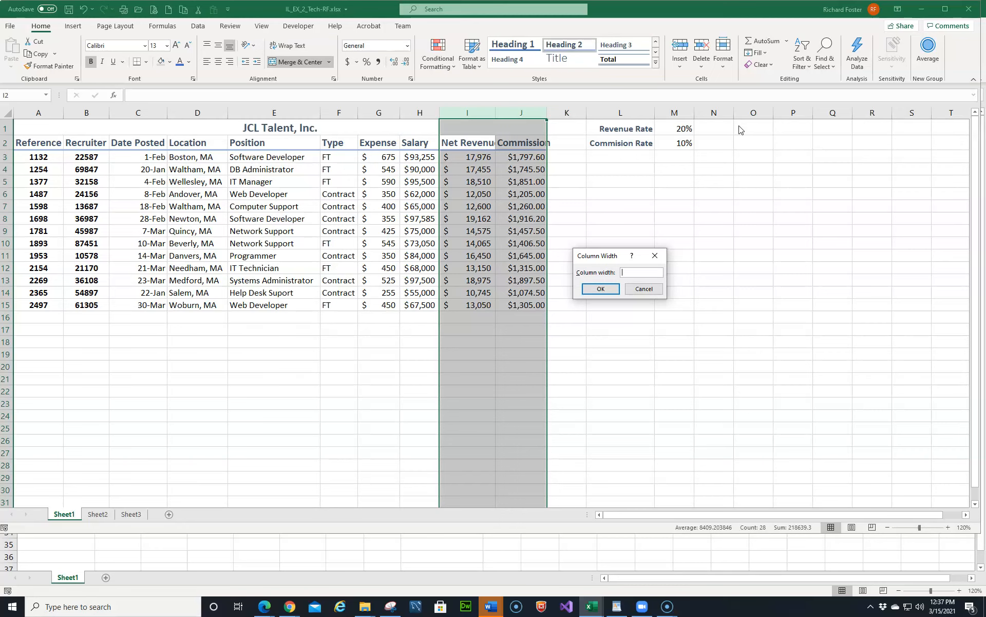
text(14)
key(Return)
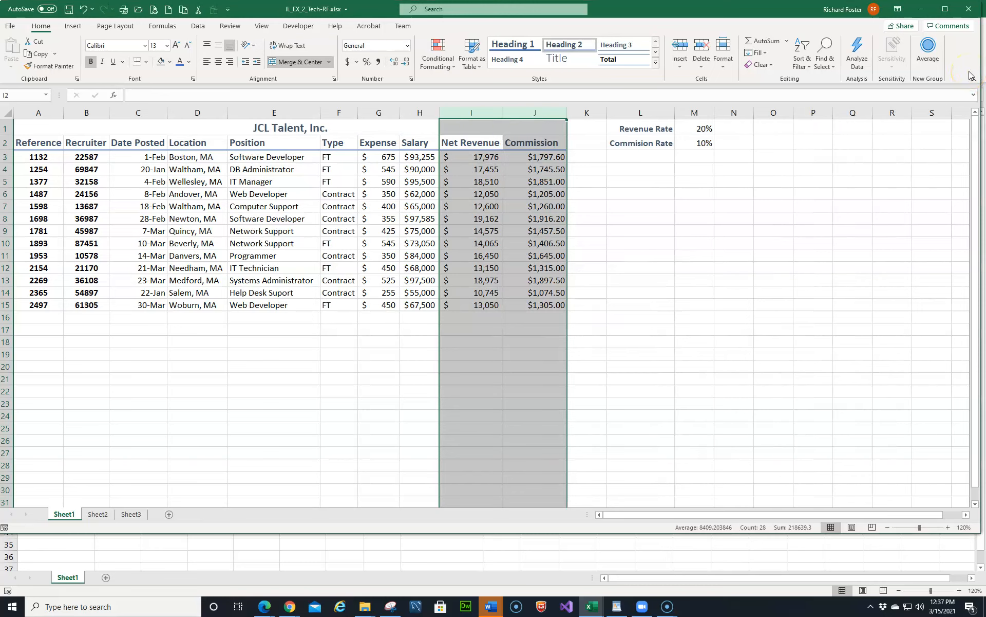
key(ctrl+End)
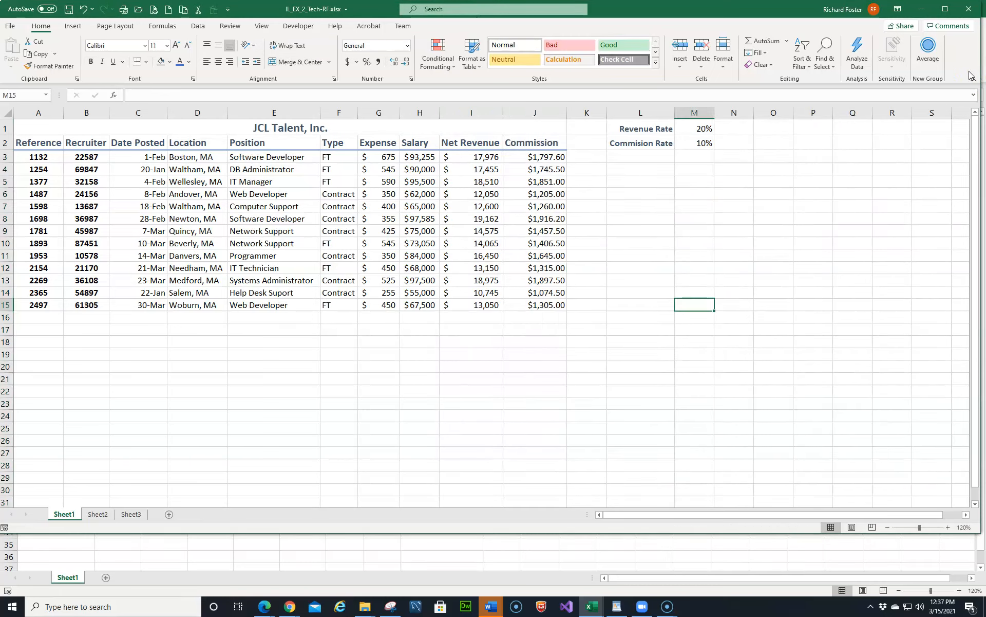
key(ctrl+s)
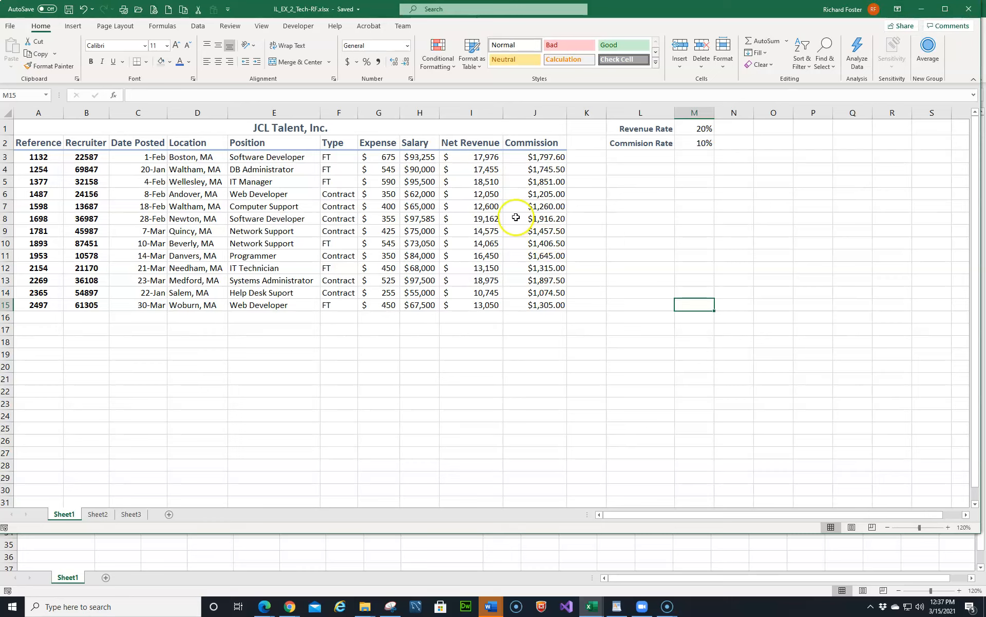
- Insert an entire blank row between the title and the column labels in row 2
click(343, 143)
right_click(343, 147)
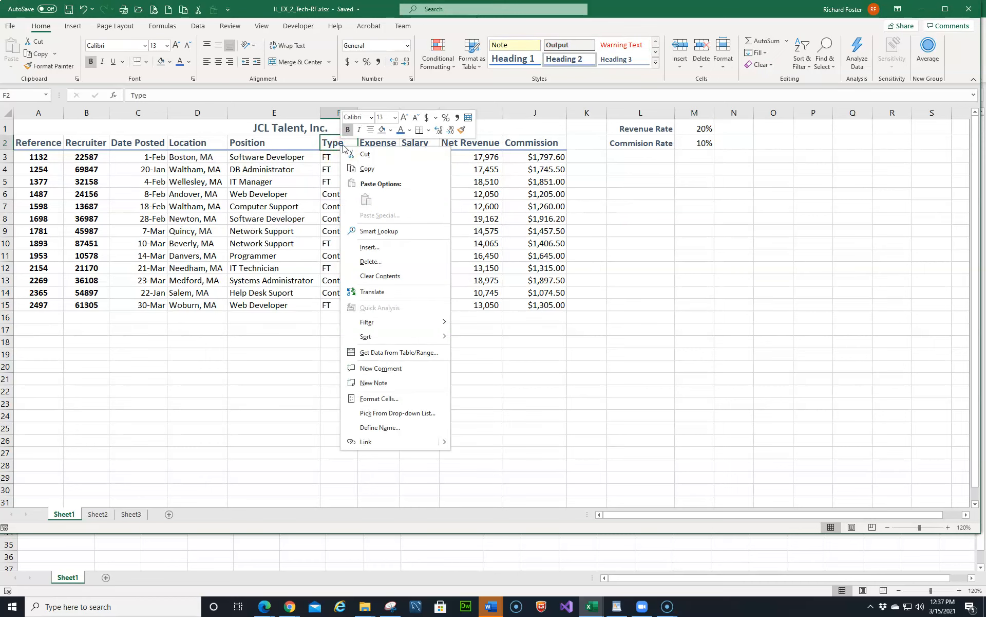
click(365, 246)
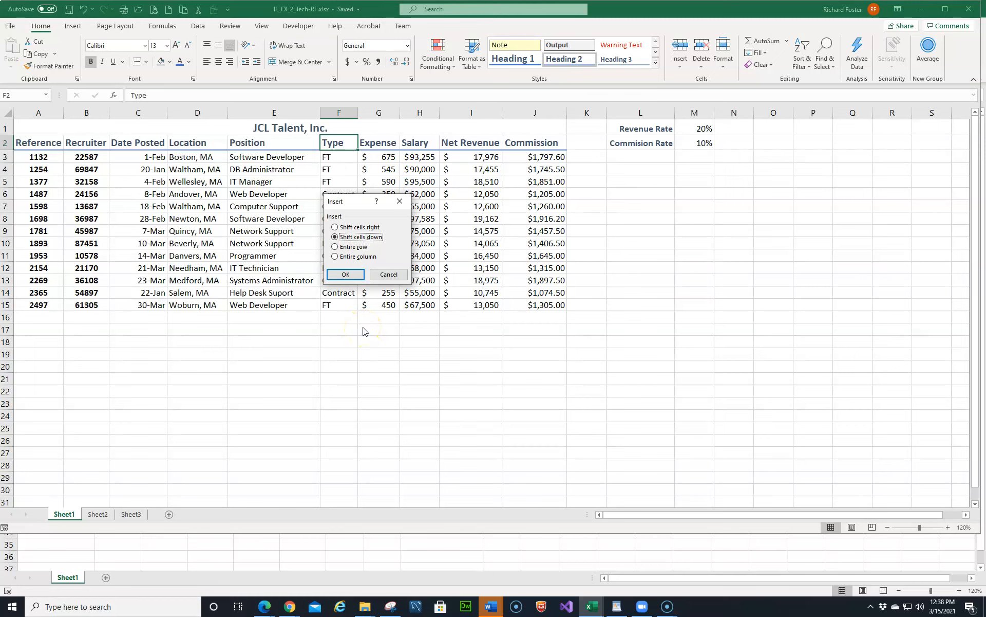
click(351, 248)
click(346, 274)
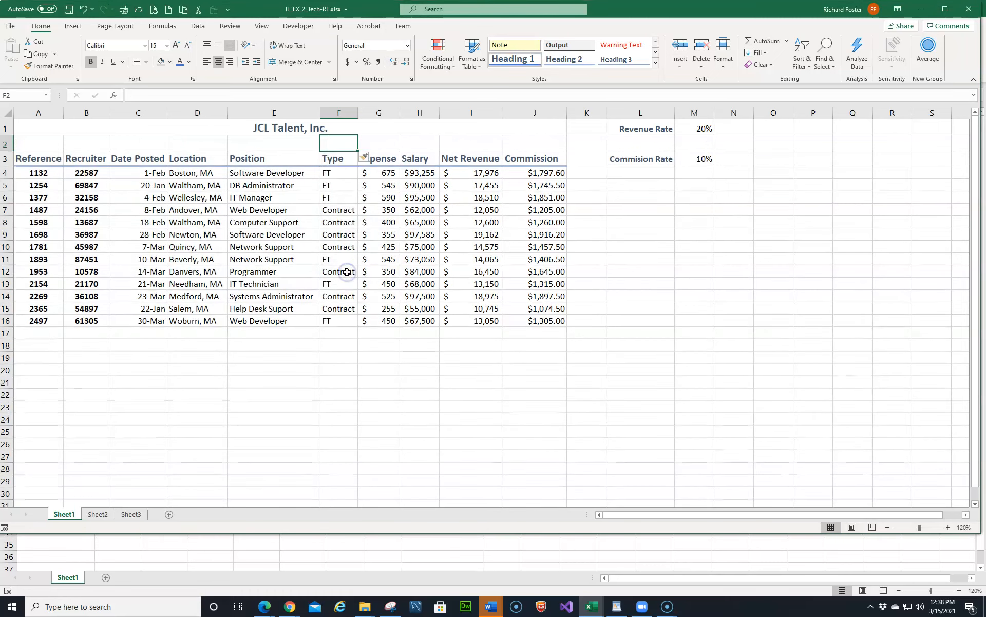
- Examine the formatting options offered for the newly inserted row 2
click(372, 159)
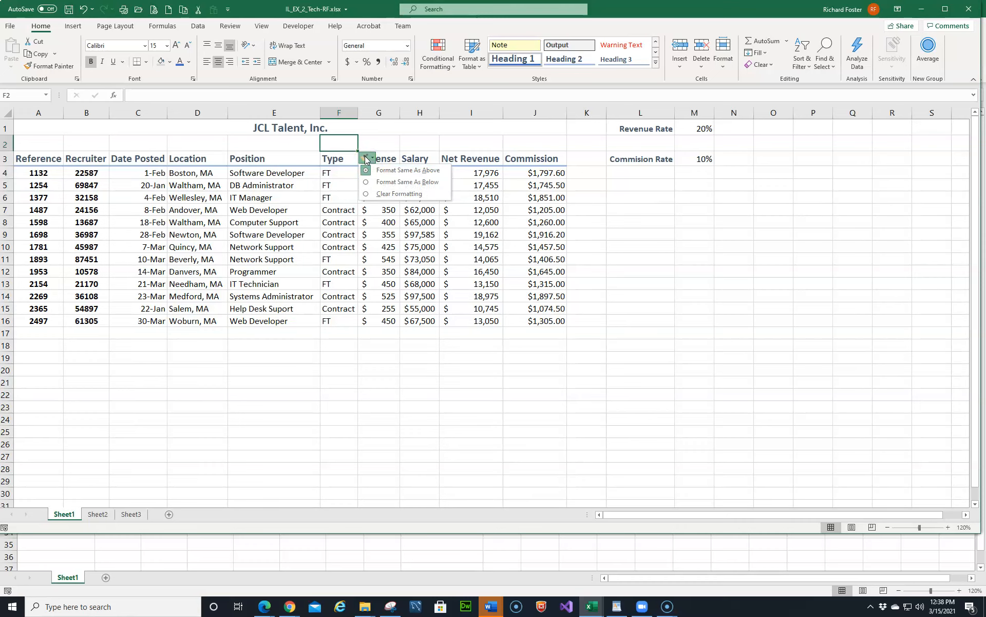
click(363, 159)
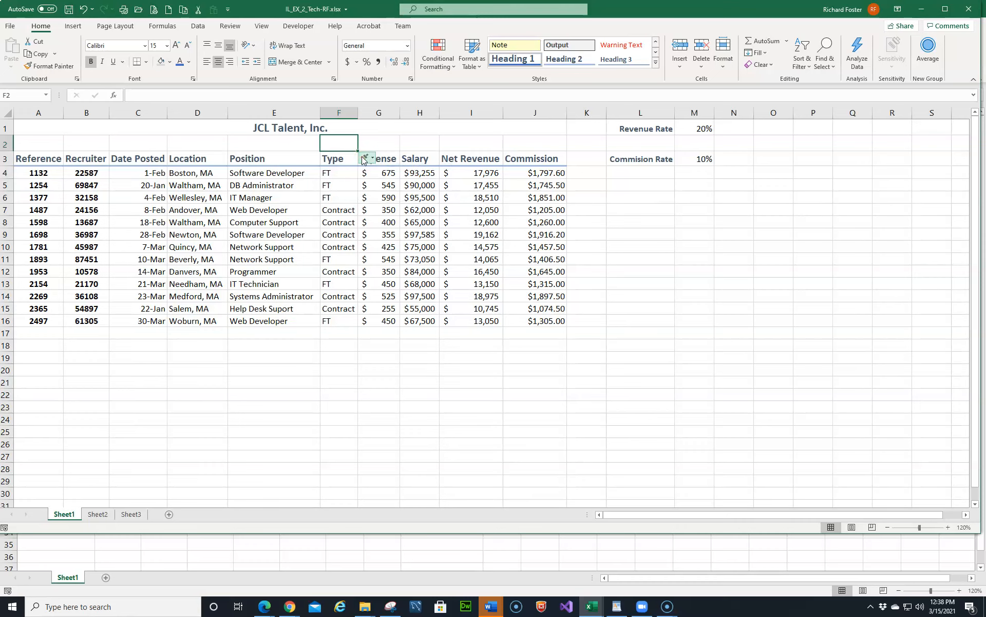
click(364, 160)
click(363, 160)
click(363, 159)
click(364, 159)
click(364, 158)
click(364, 157)
click(340, 160)
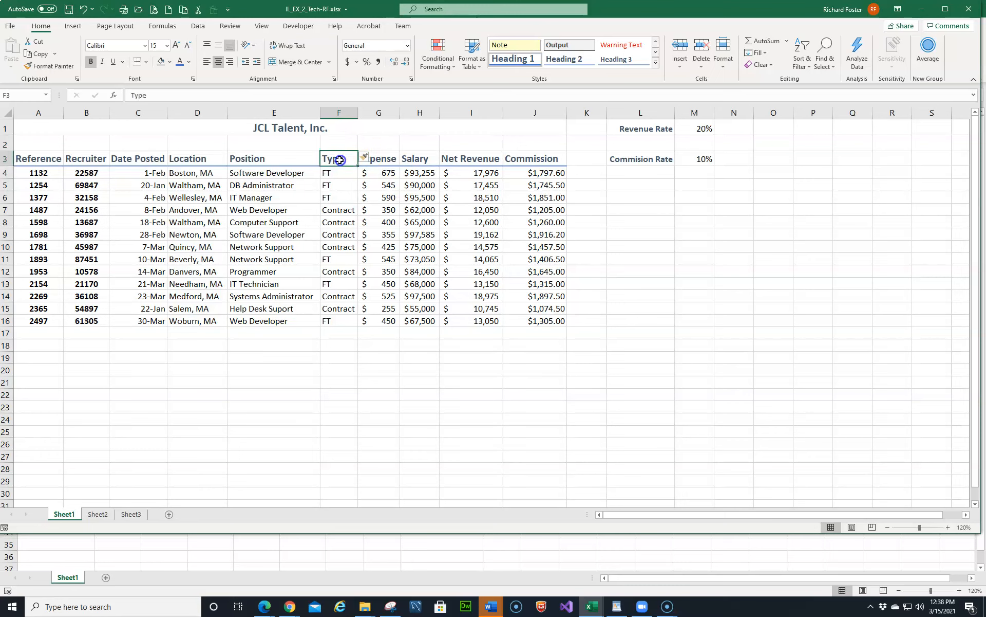
click(370, 144)
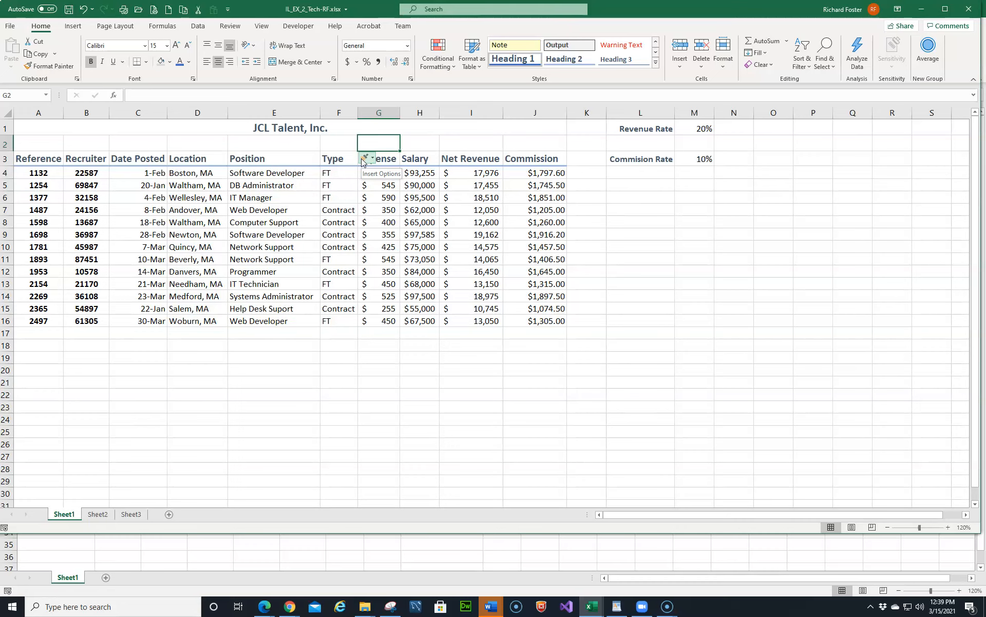
click(336, 144)
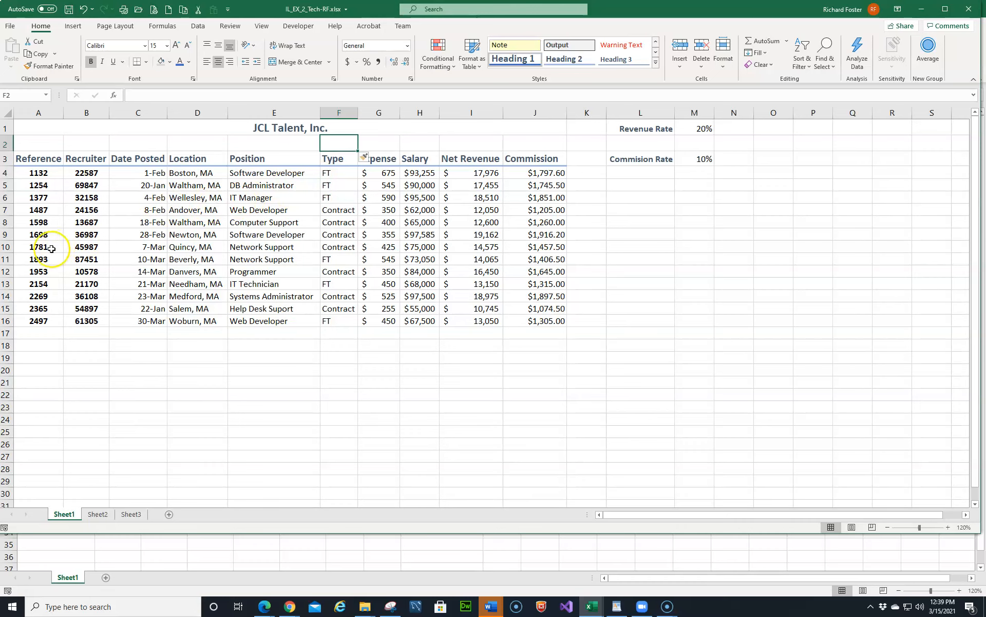
- Delete sheet row 9 three times in succession and undo the last deletion
click(6, 236)
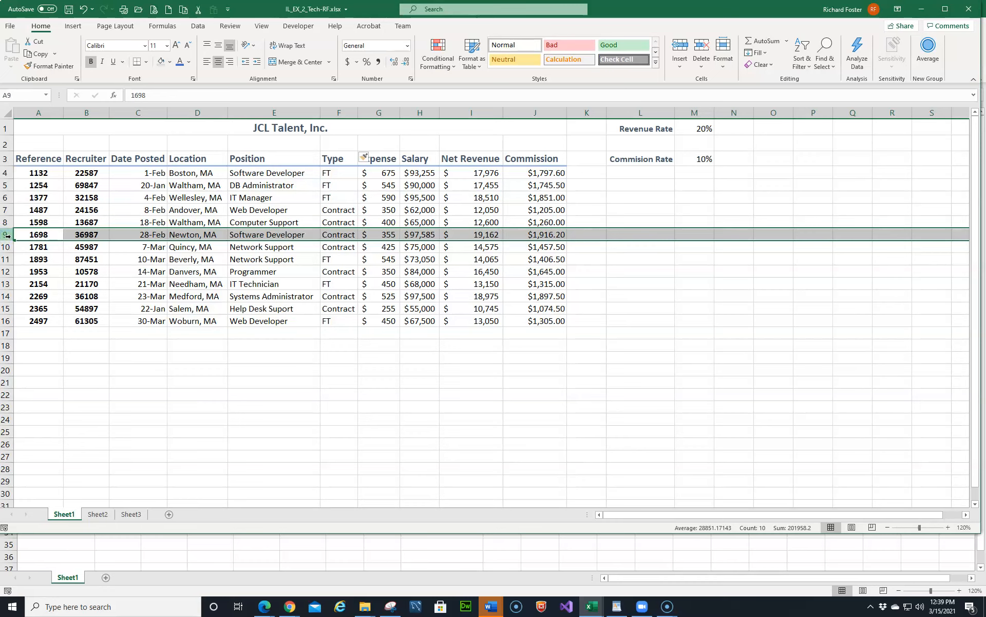
click(702, 45)
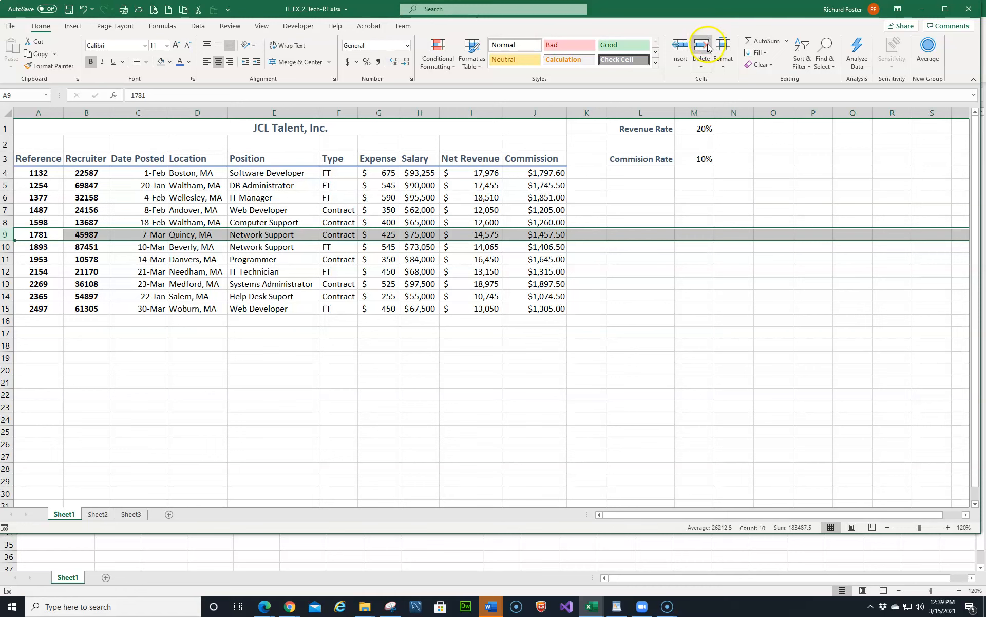
click(704, 46)
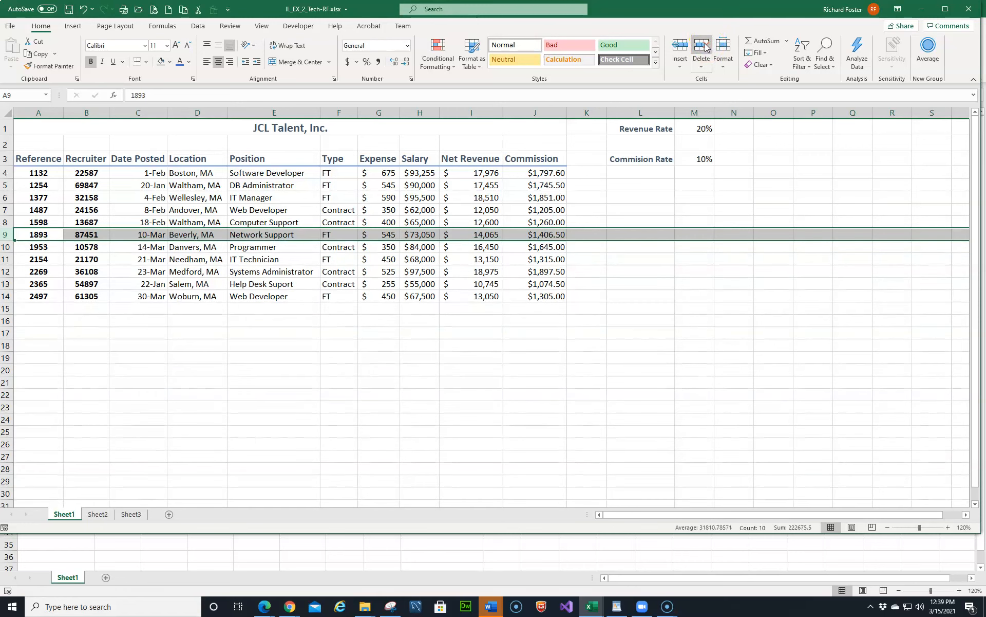
click(705, 47)
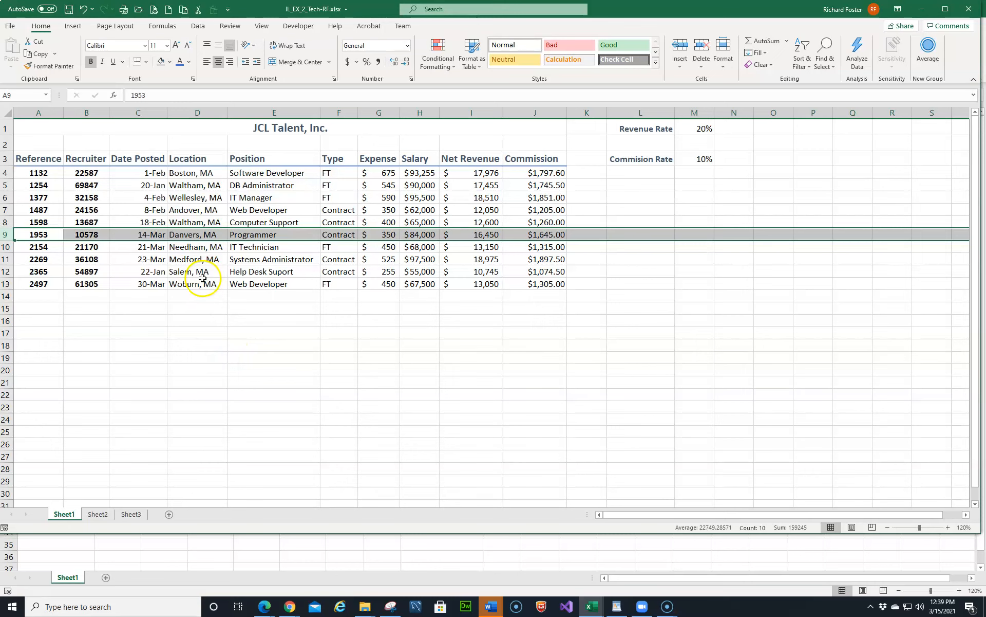
click(82, 10)
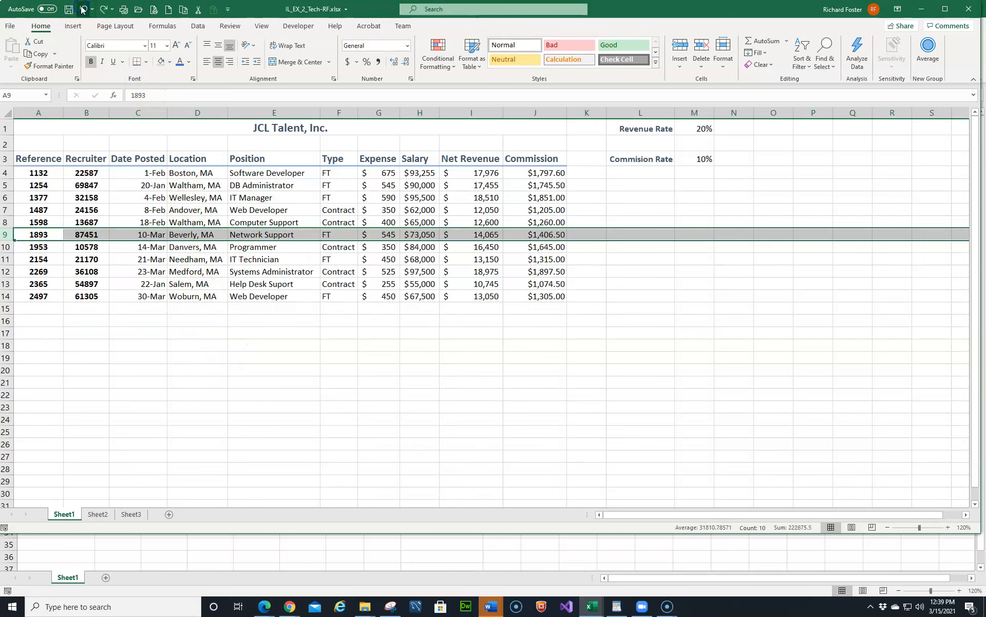
- Undo the two remaining deletions of sheet row 9
click(83, 10)
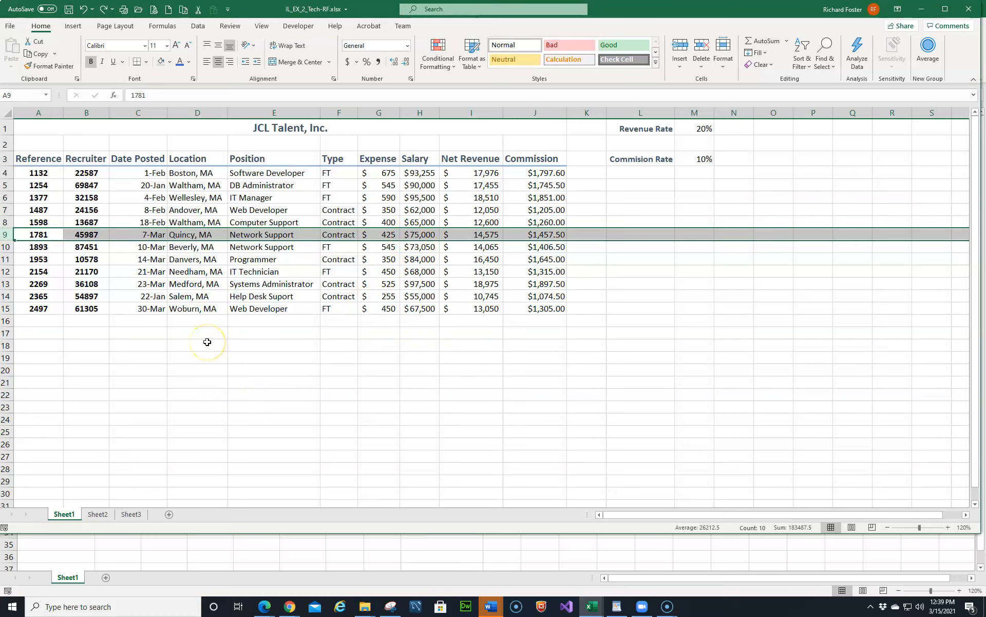
click(85, 11)
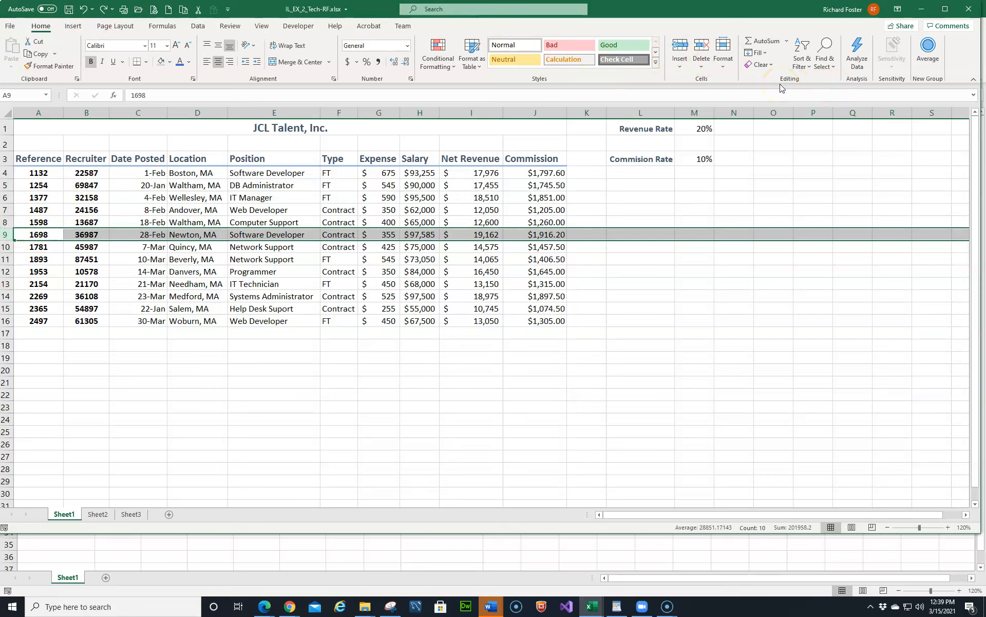
- Delete row 9, the Newton, MA record with reference 1698, and save the workbook
click(7, 234)
right_click(8, 234)
click(33, 336)
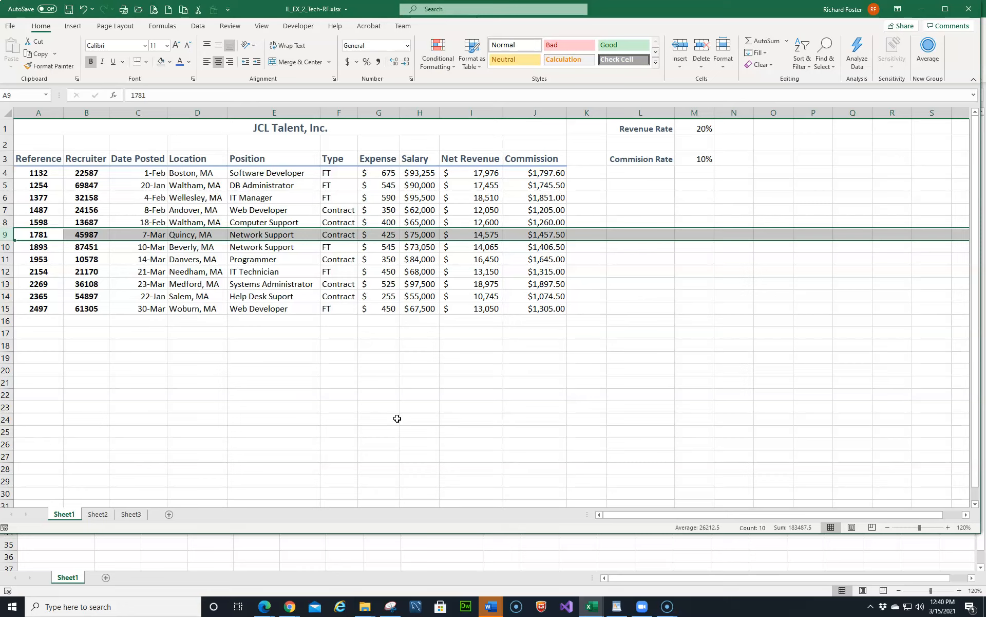
click(944, 11)
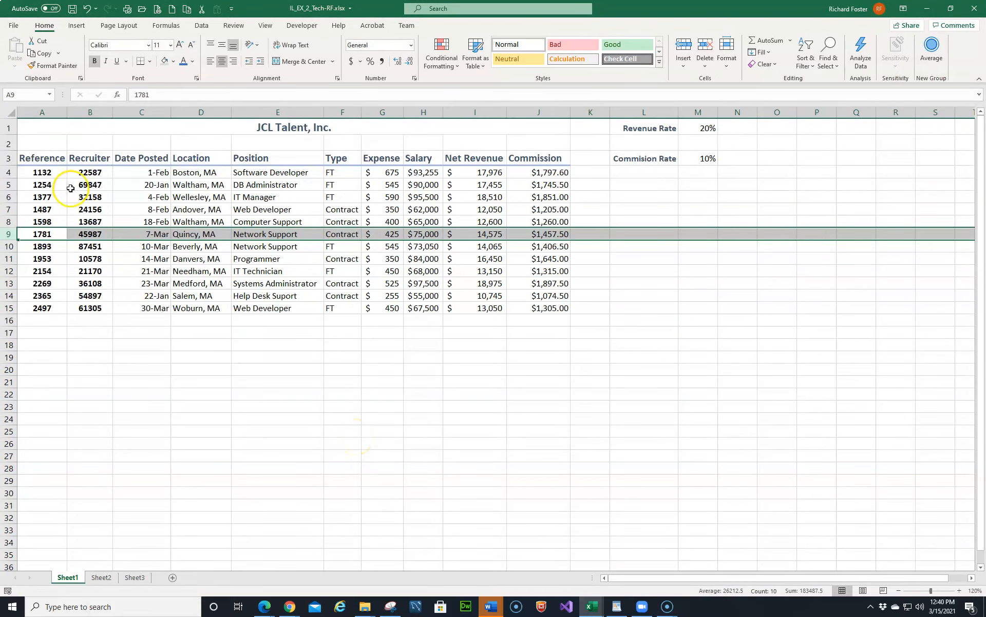
click(71, 9)
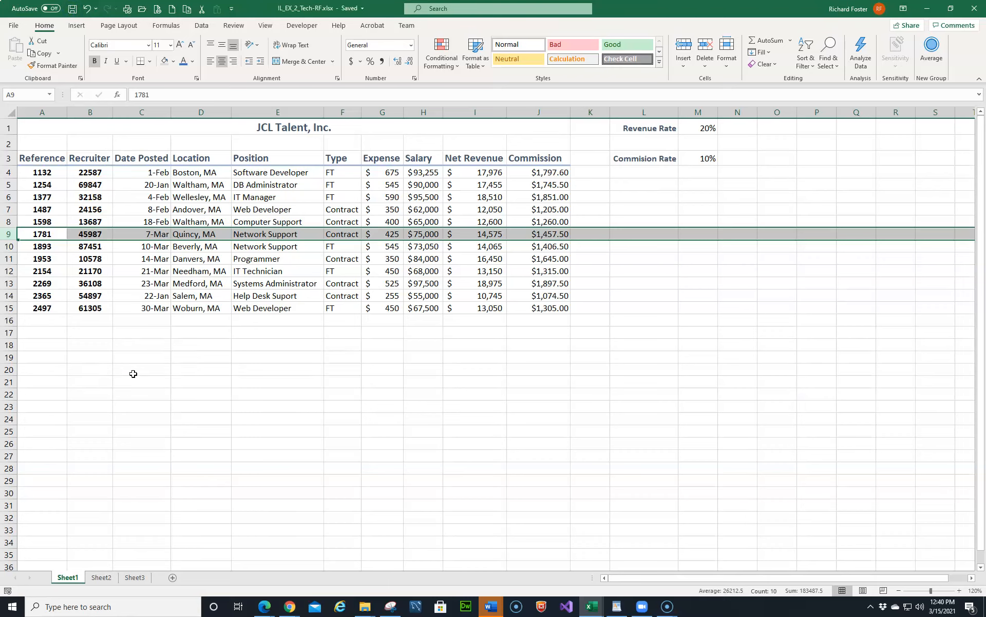
- Delete the blank column K and undo the deletion, twice in succession
click(588, 113)
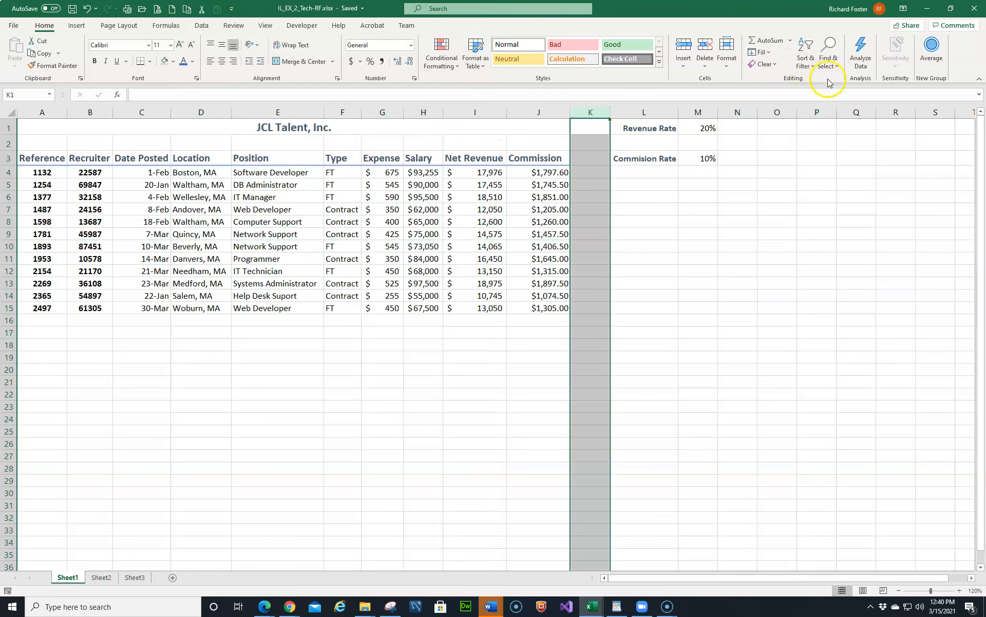
click(705, 44)
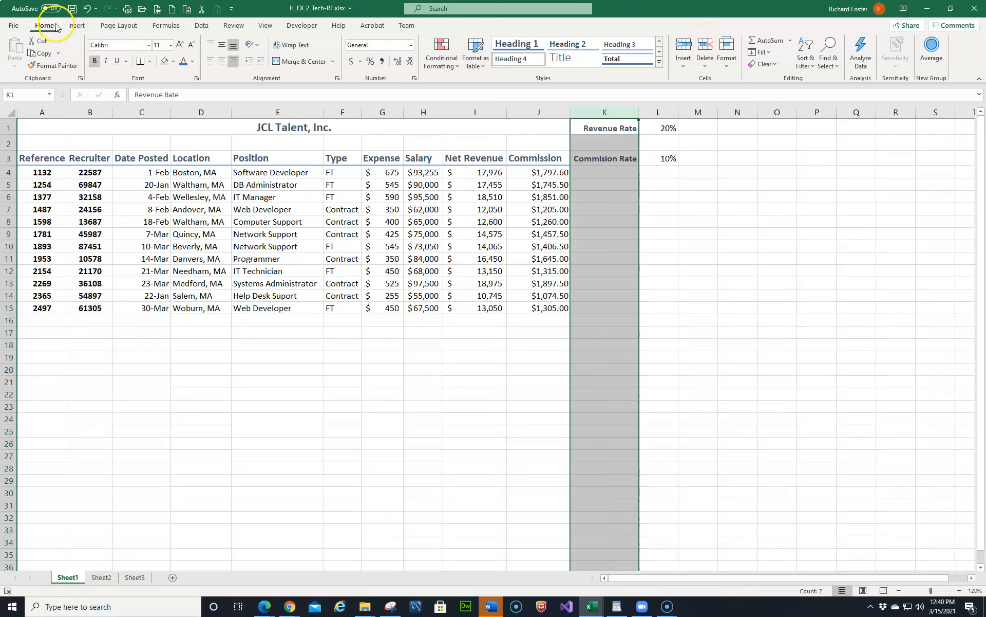
click(88, 11)
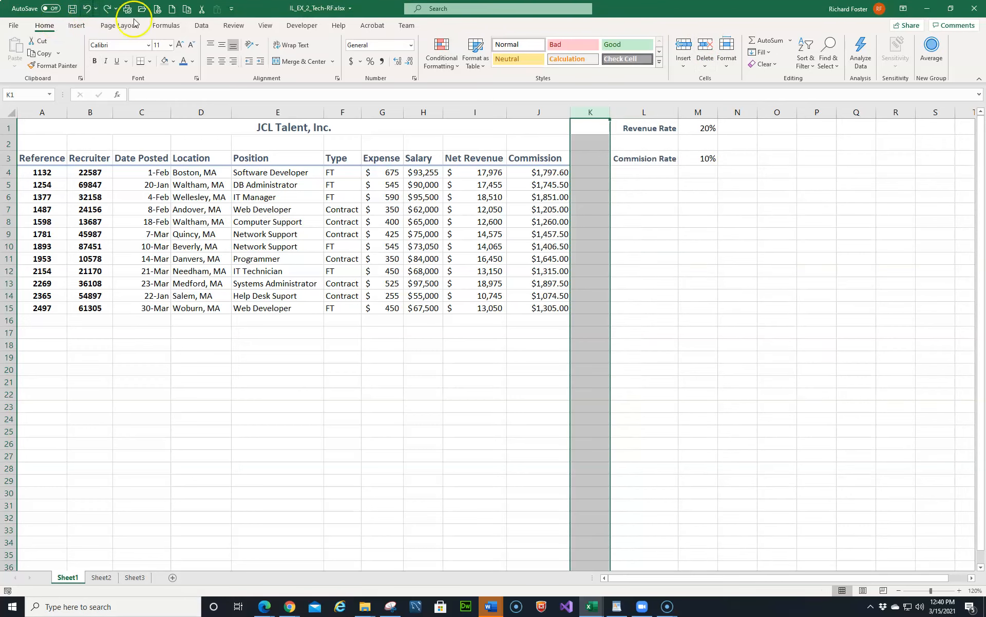
click(589, 112)
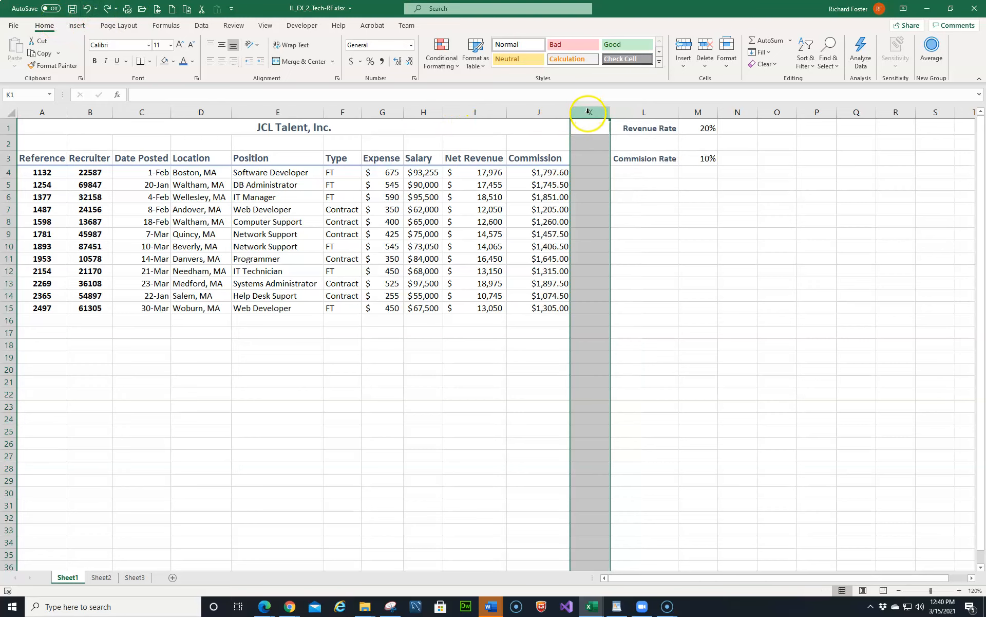
right_click(588, 112)
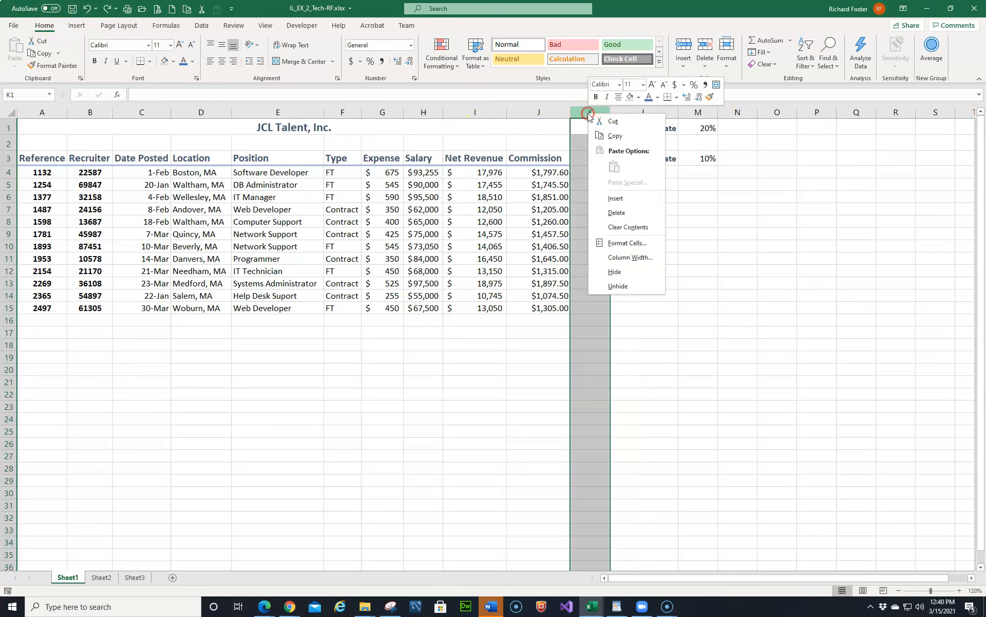
click(616, 212)
click(615, 215)
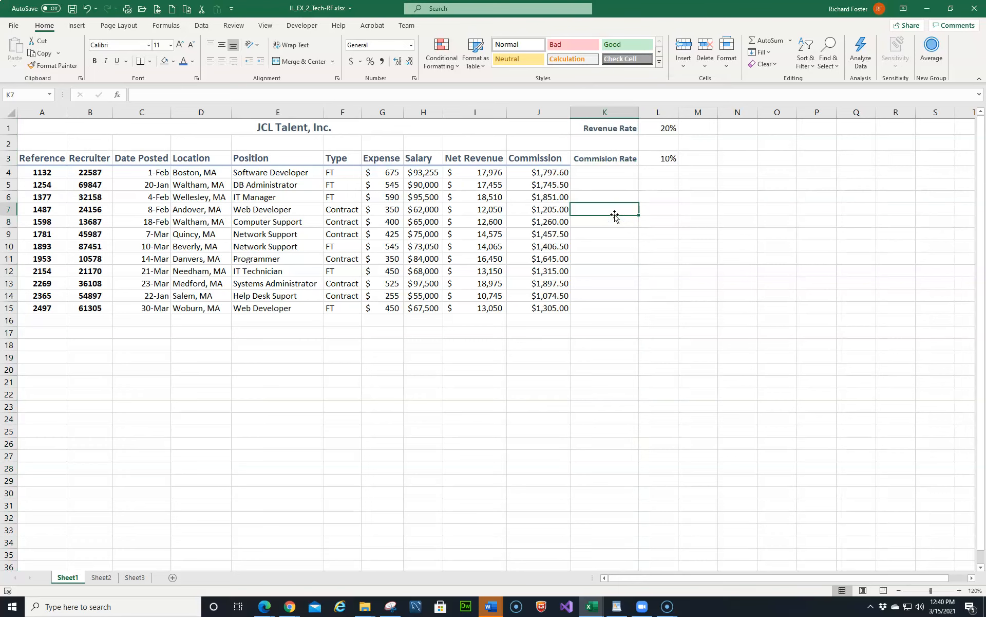
click(86, 11)
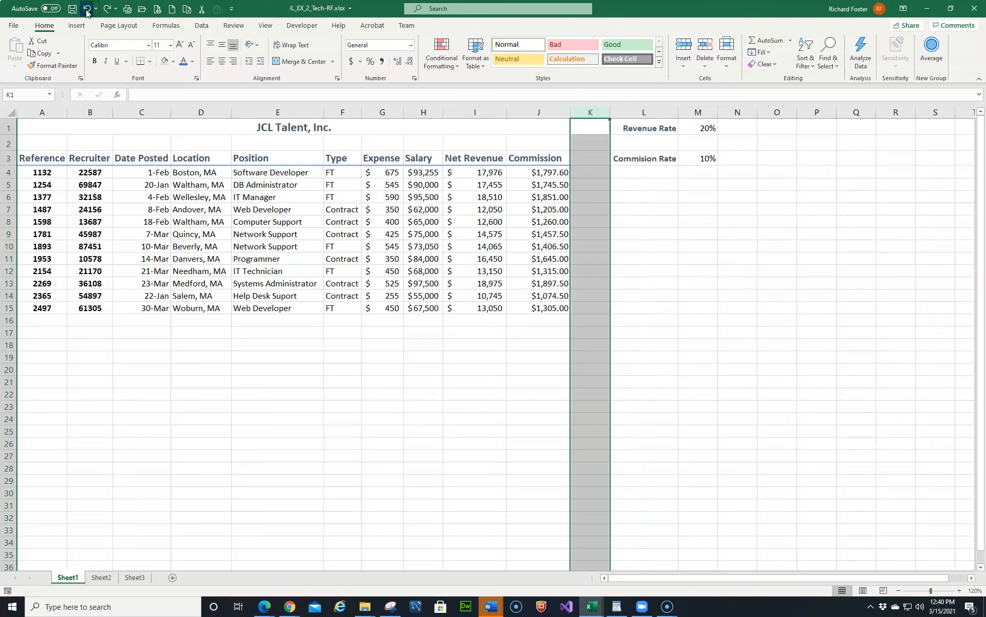
- Delete the blank column K between Commission and the rate labels, and save the workbook
right_click(582, 113)
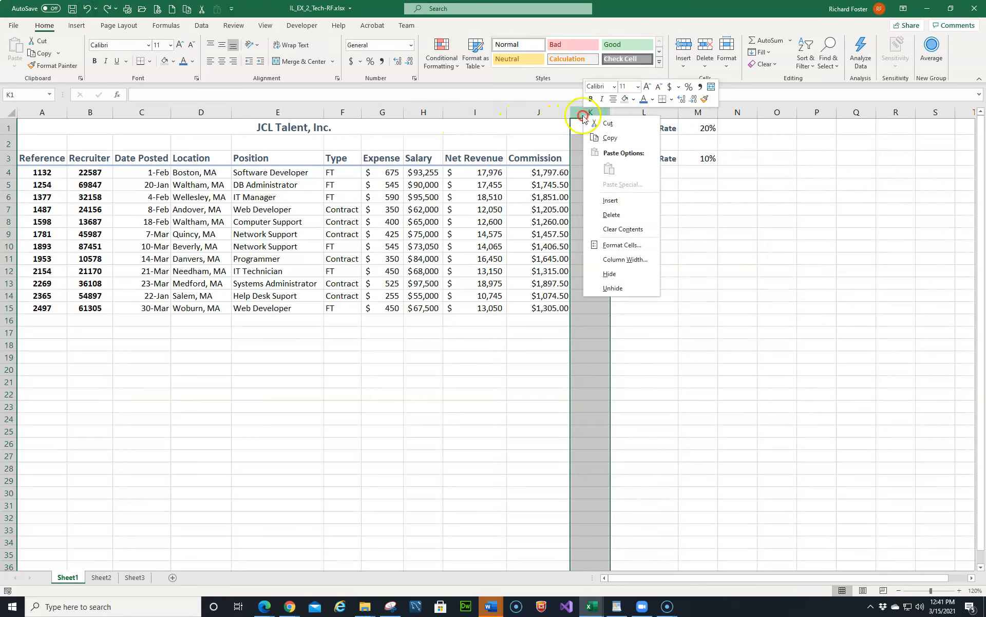
click(612, 214)
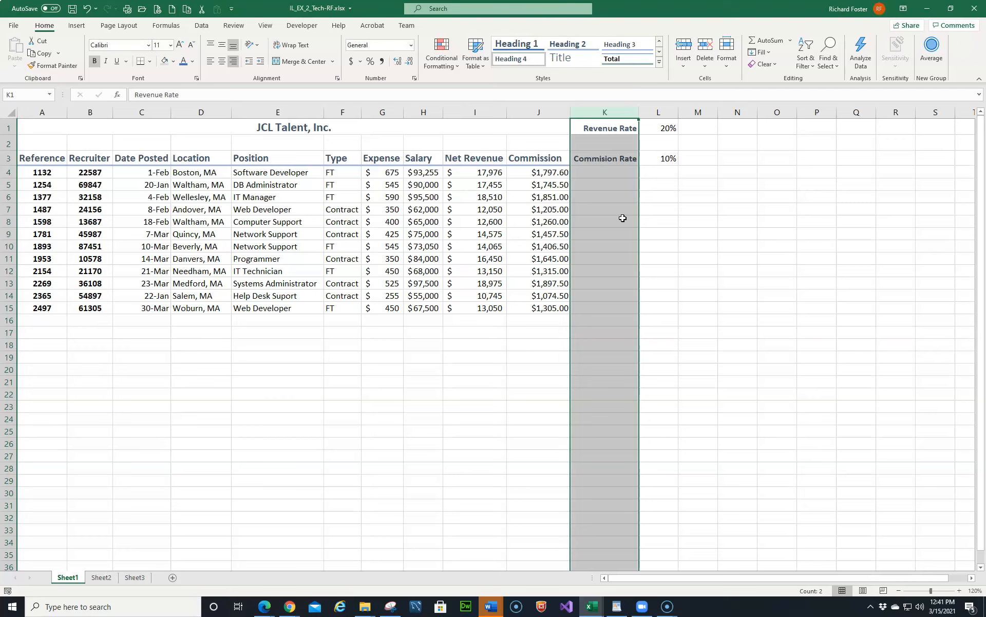
key(ctrl+s)
- Fill the reference numbers in A4:A15 with the lightest blue-gray theme color
drag(48, 176, 41, 307)
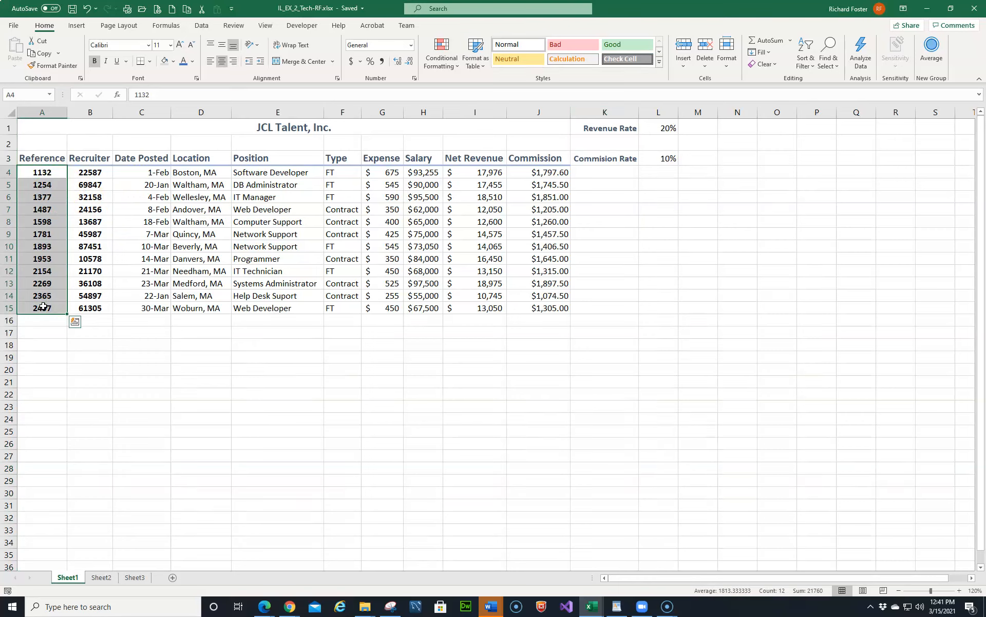
click(173, 63)
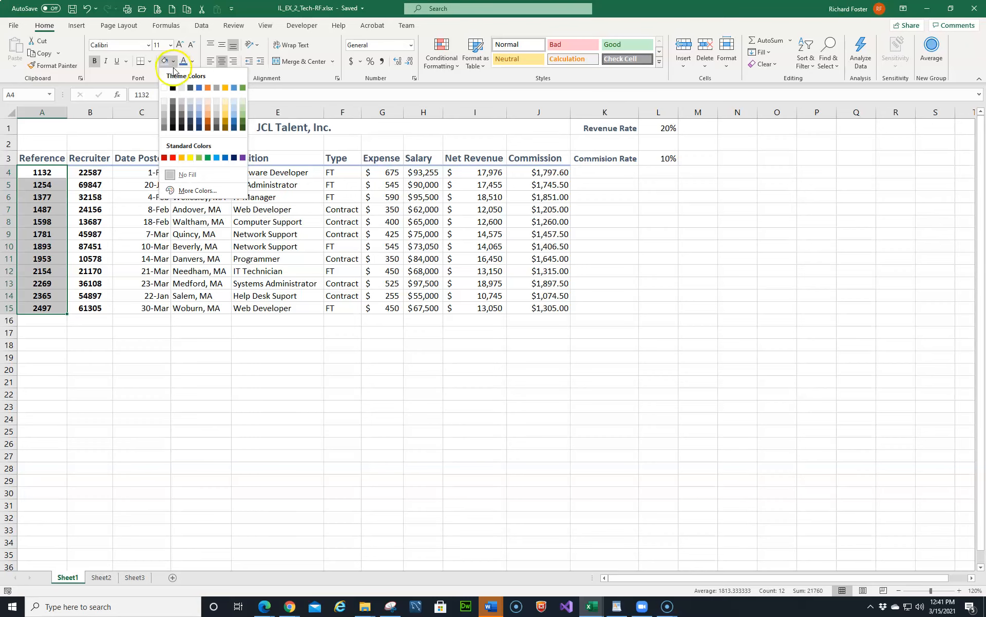
click(189, 101)
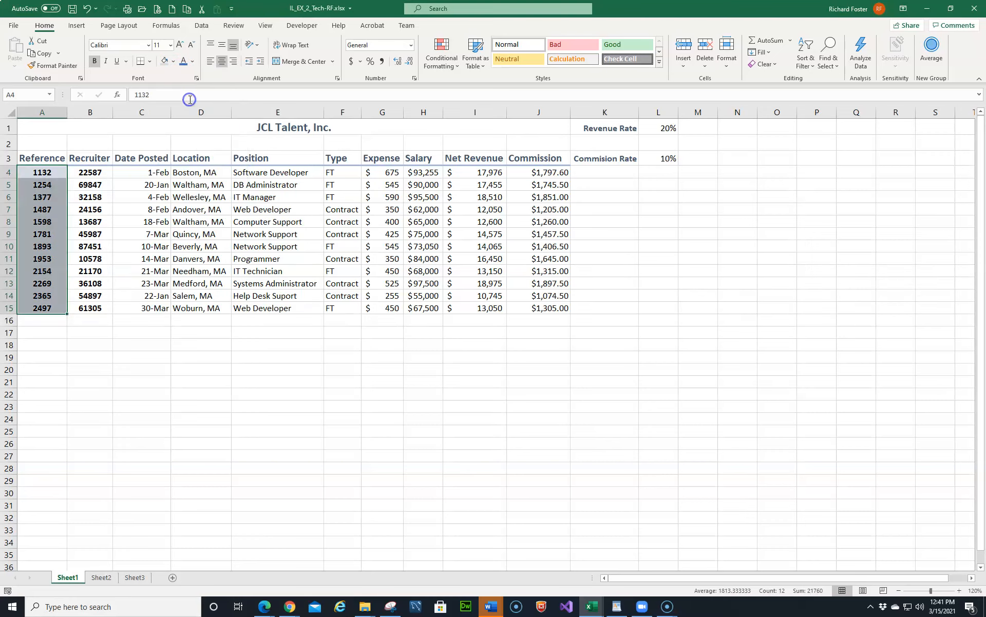
click(155, 333)
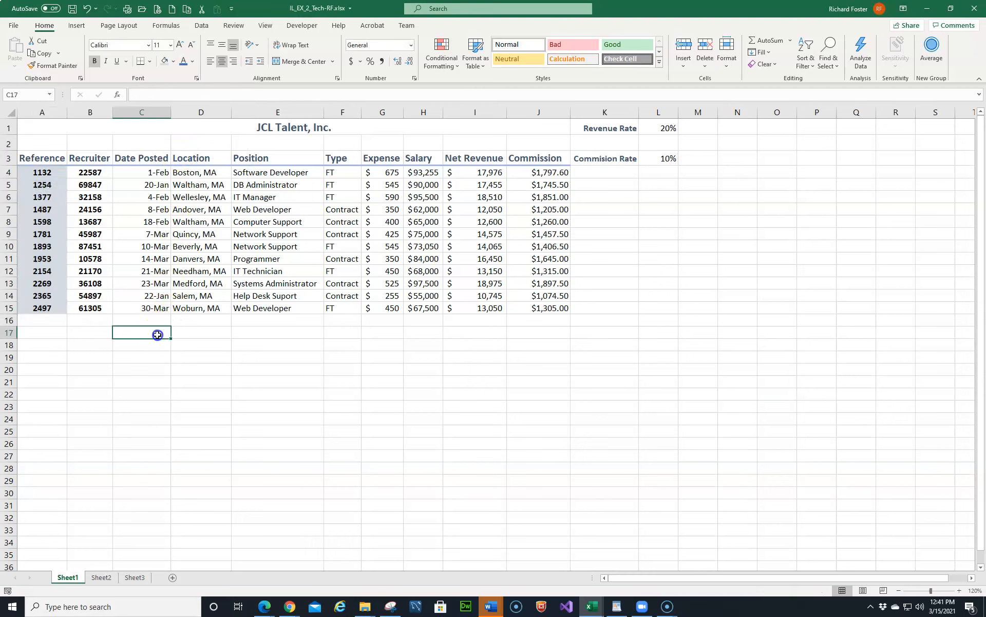
- Add a right border to the reference numbers in A4:A15 and set their font color to the dark blue-gray theme color
drag(52, 176, 54, 302)
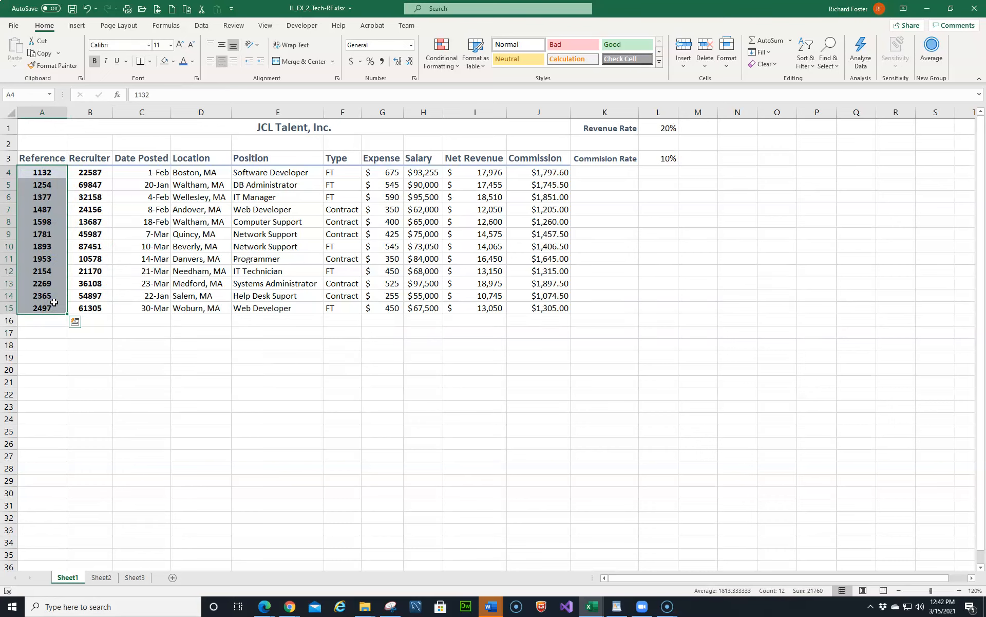
click(147, 66)
click(148, 63)
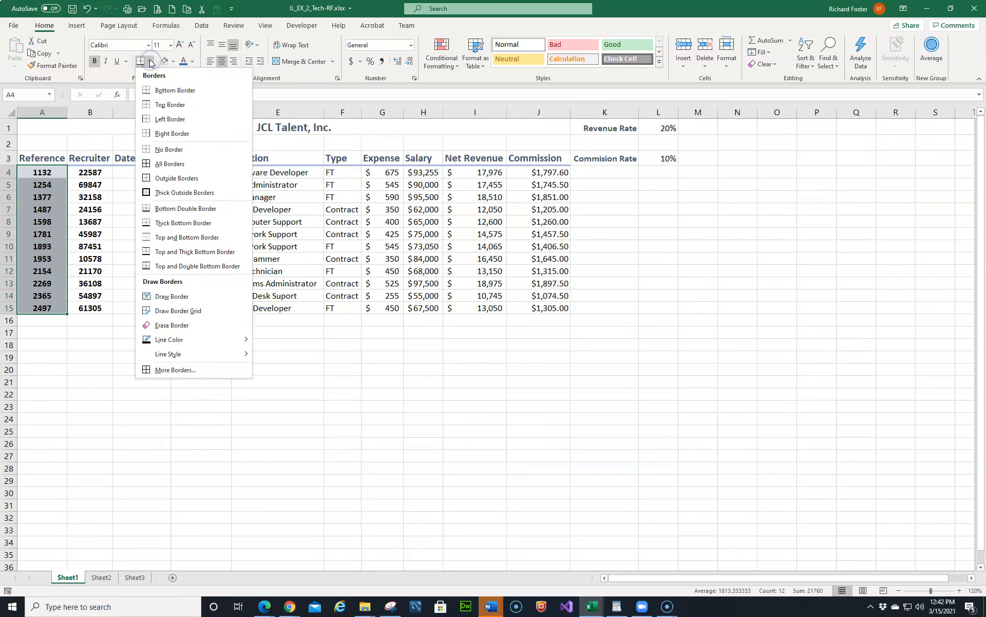
click(167, 134)
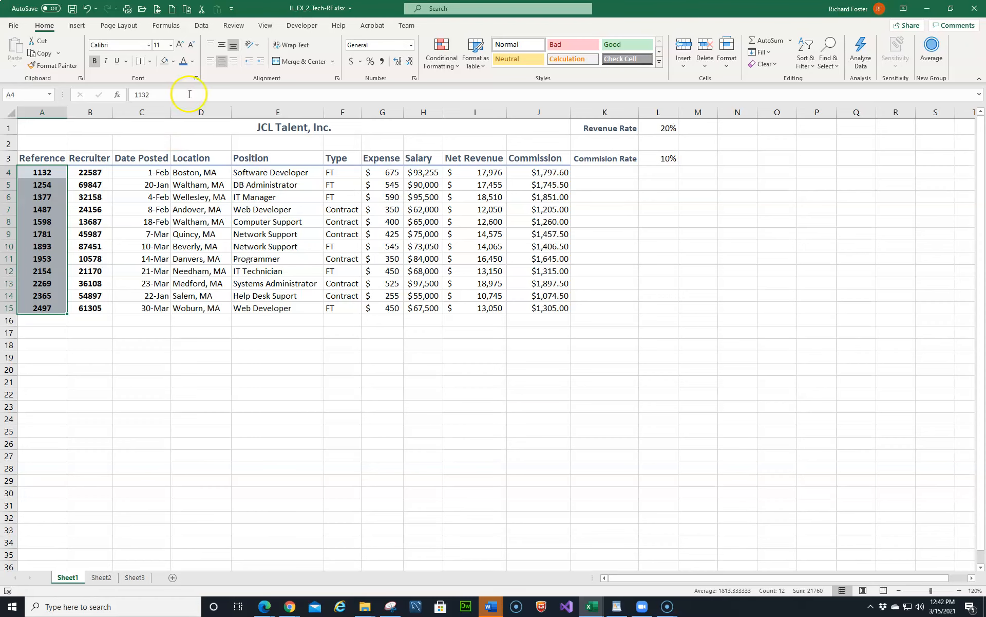
click(194, 62)
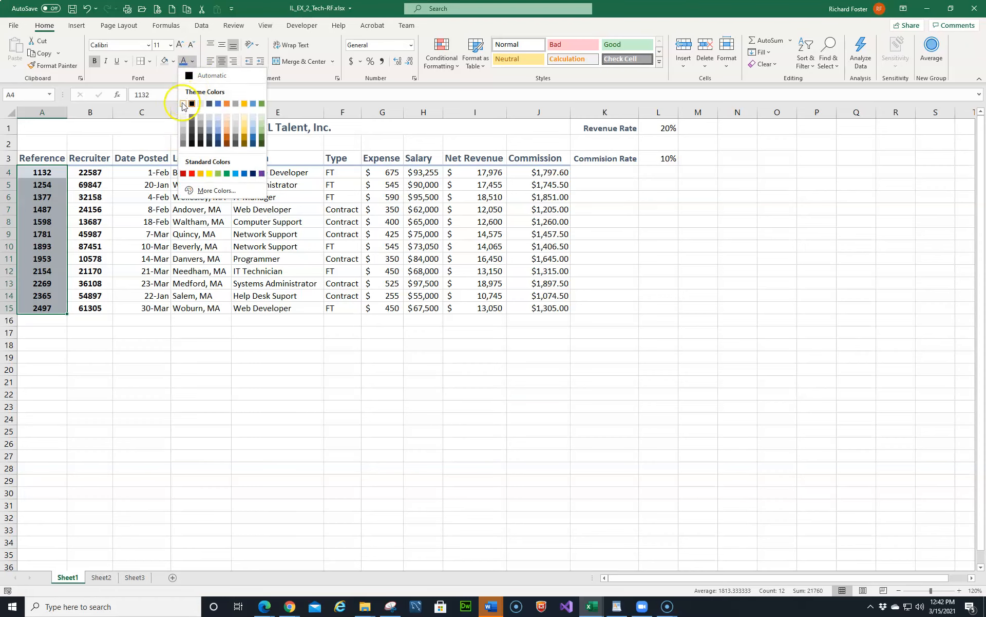
click(210, 104)
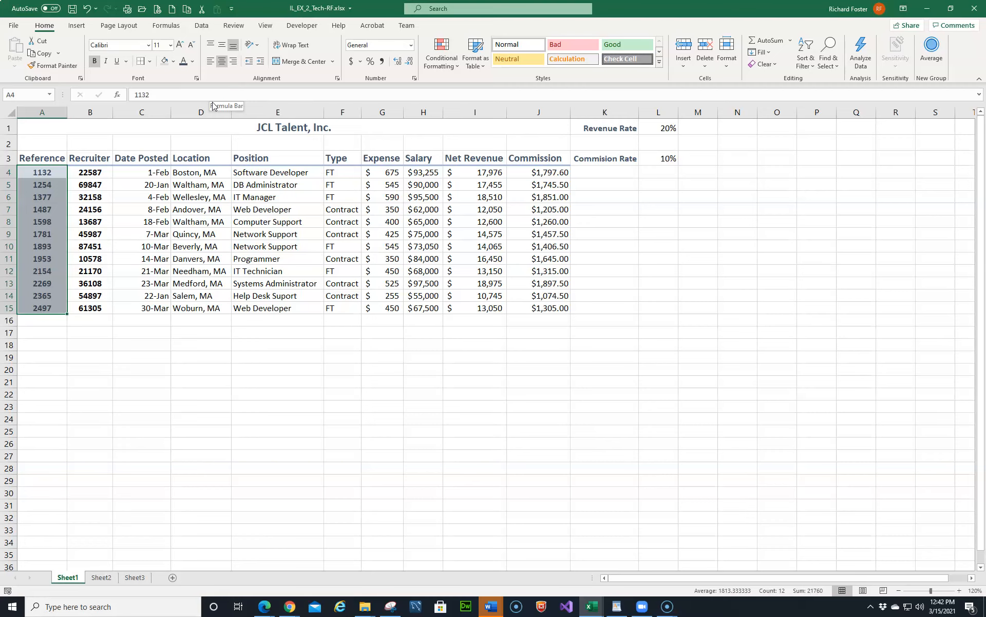
- Insert the sheet name code in the center section of the Sheet1 page header
click(78, 27)
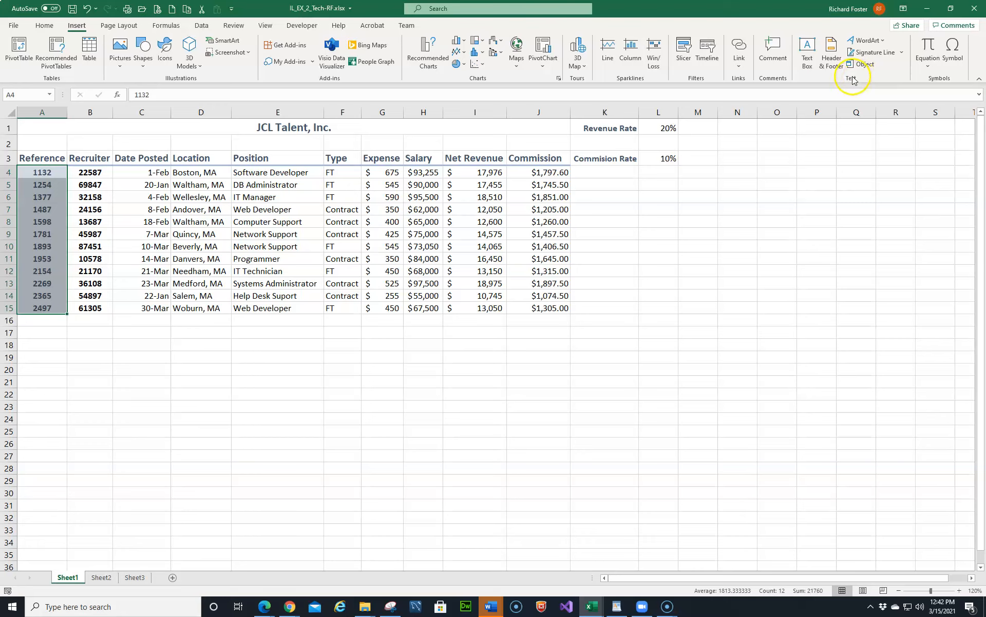
click(831, 52)
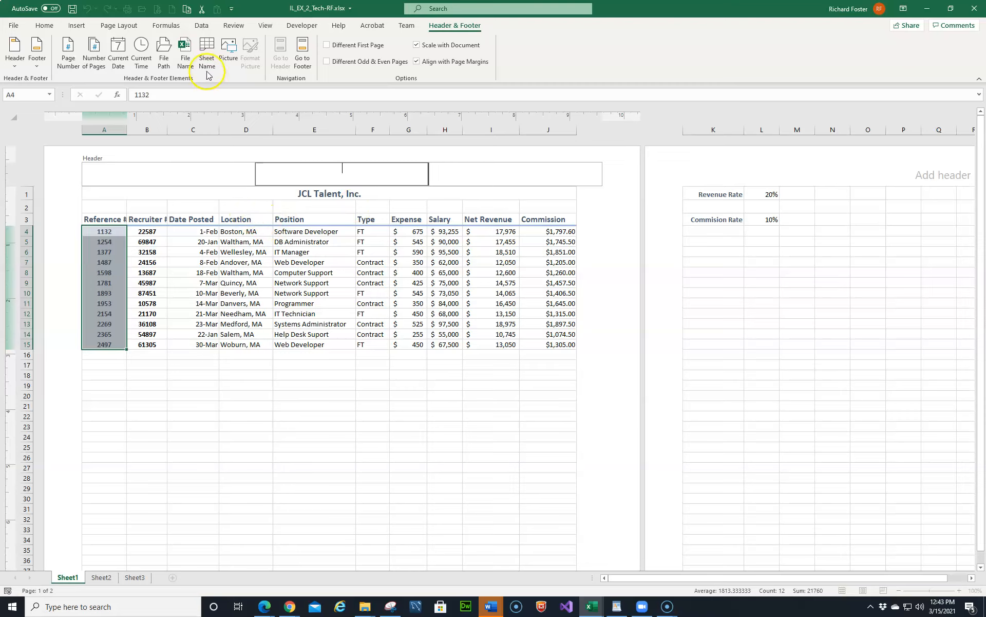
click(207, 51)
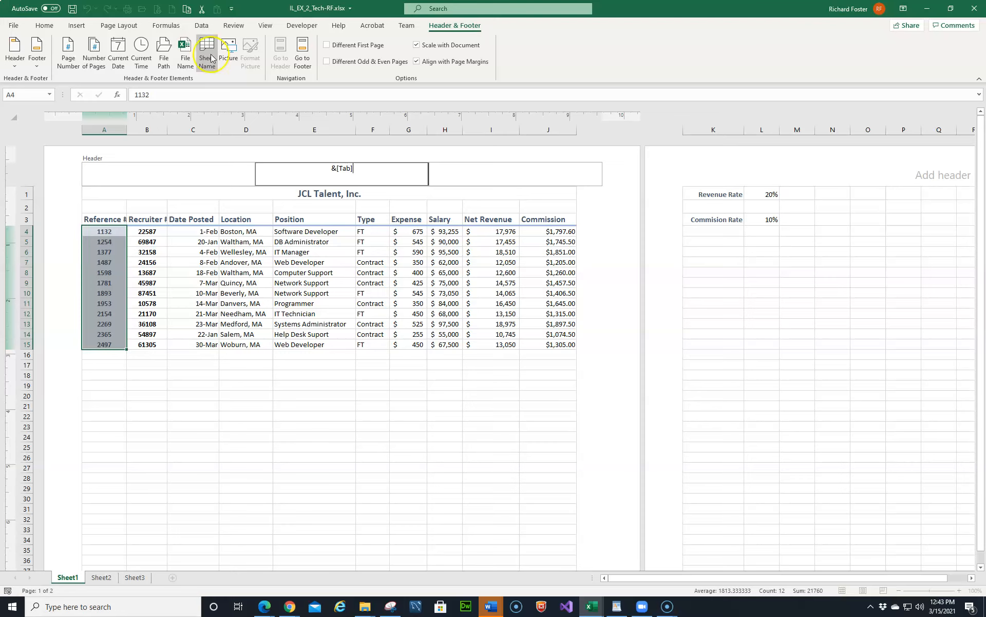
- Enter the author's full name in the center section of the page footer and return the sheet to Normal view
click(304, 58)
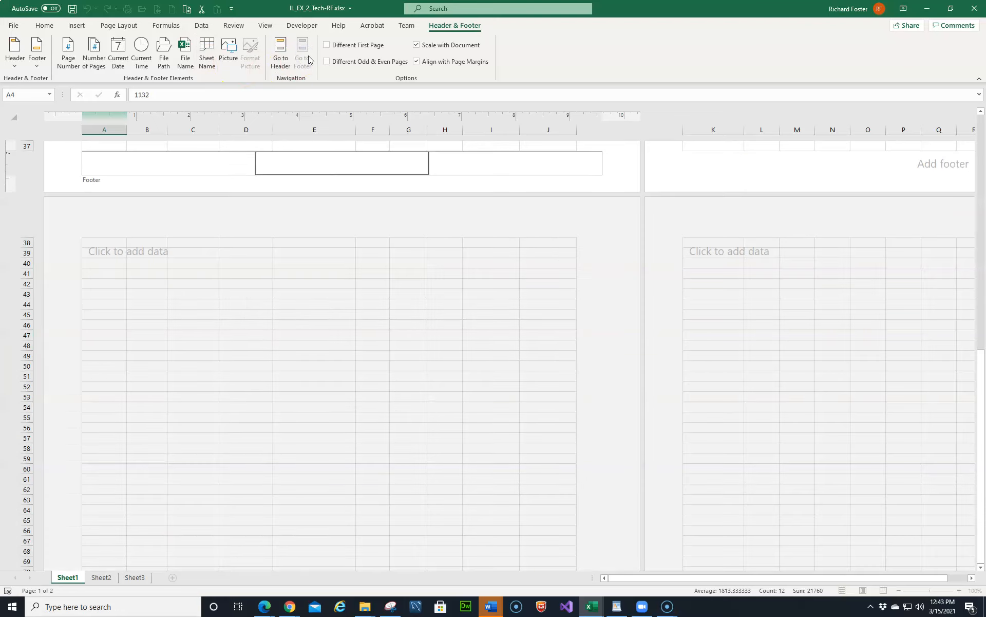
text(Richard Foster)
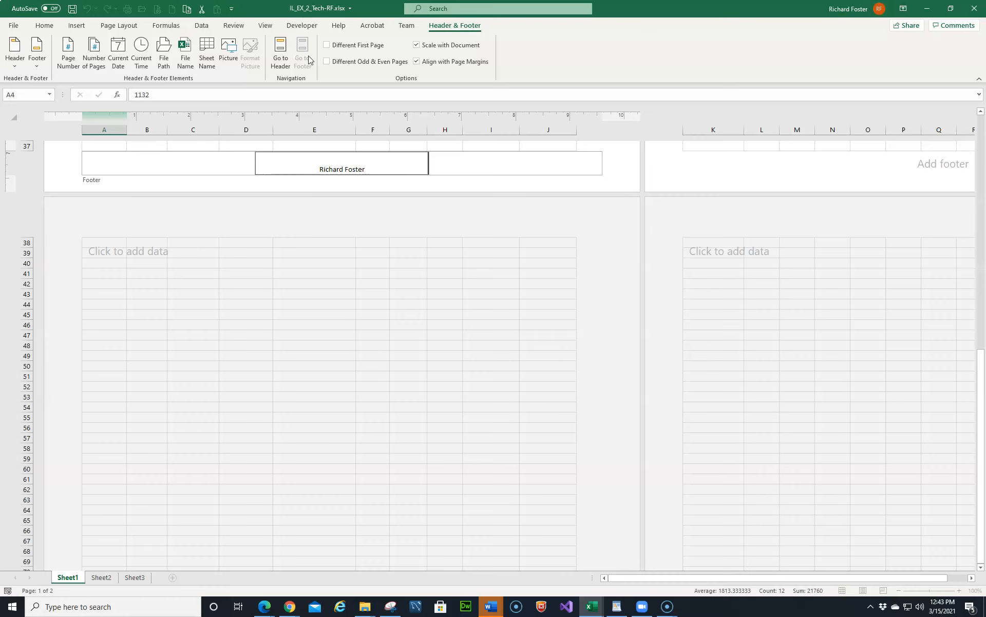
click(214, 250)
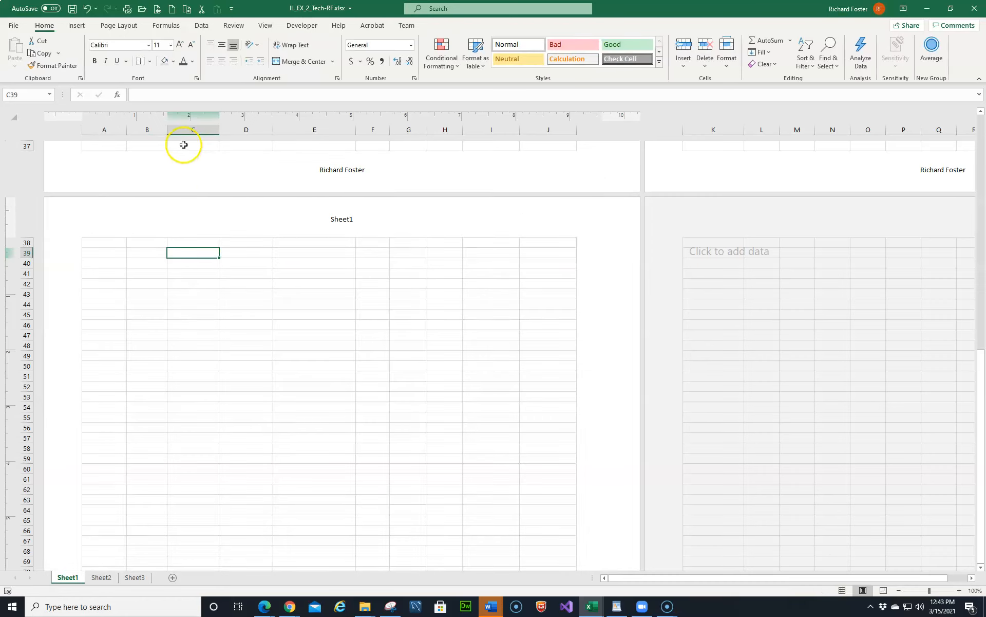
click(260, 28)
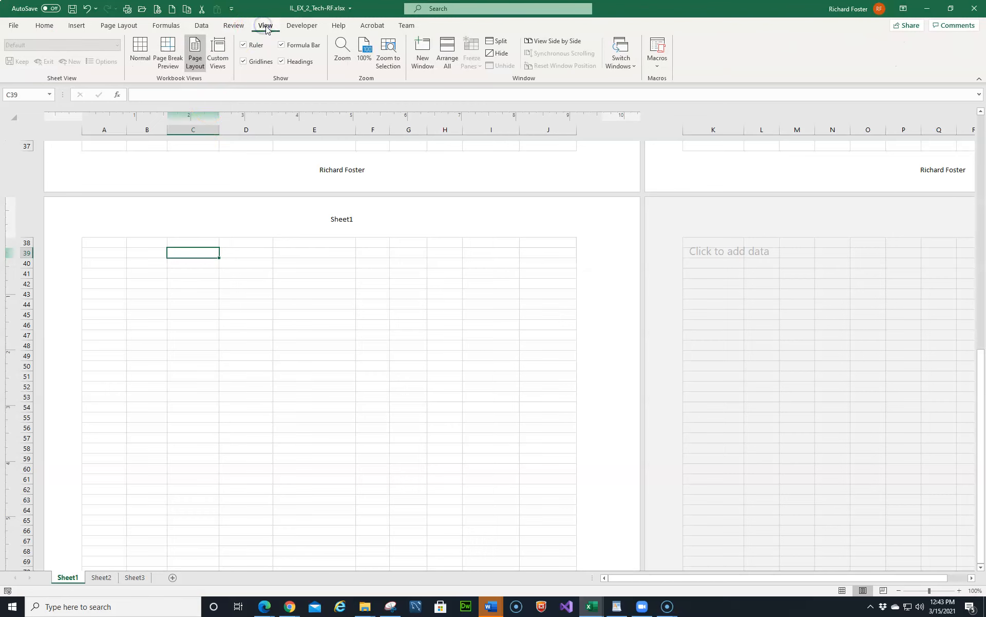
click(147, 53)
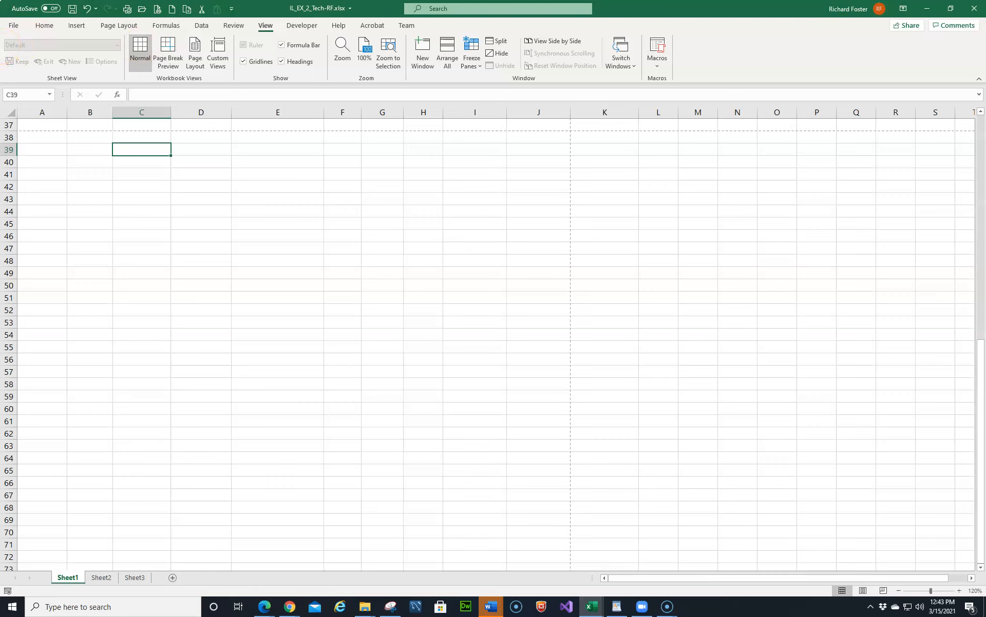
- Examine both pages of Sheet1 in the print preview and return to the worksheet
click(14, 26)
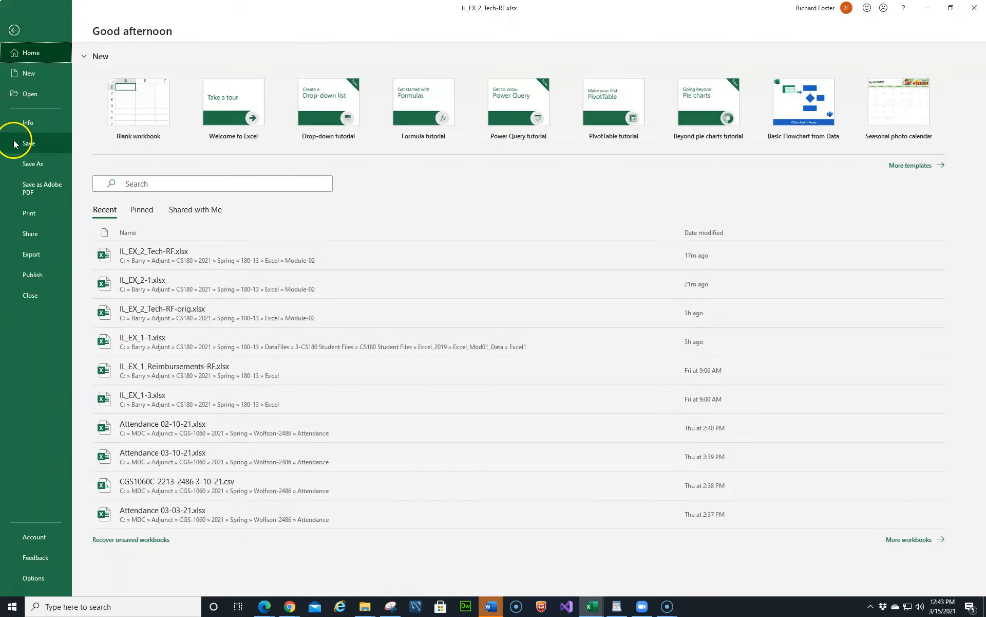
click(30, 218)
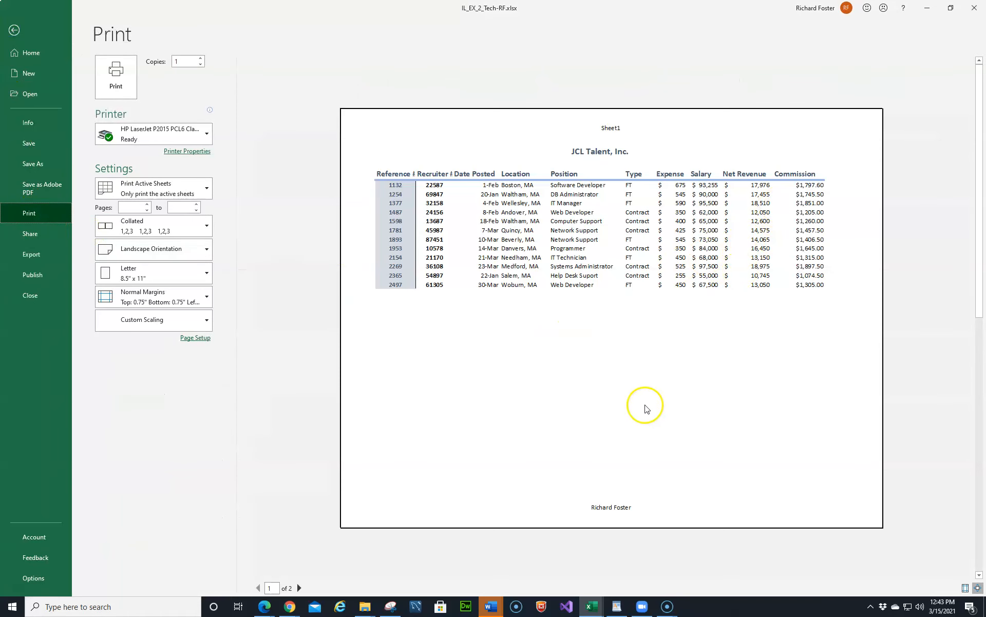
scroll(542, 384, down, 1)
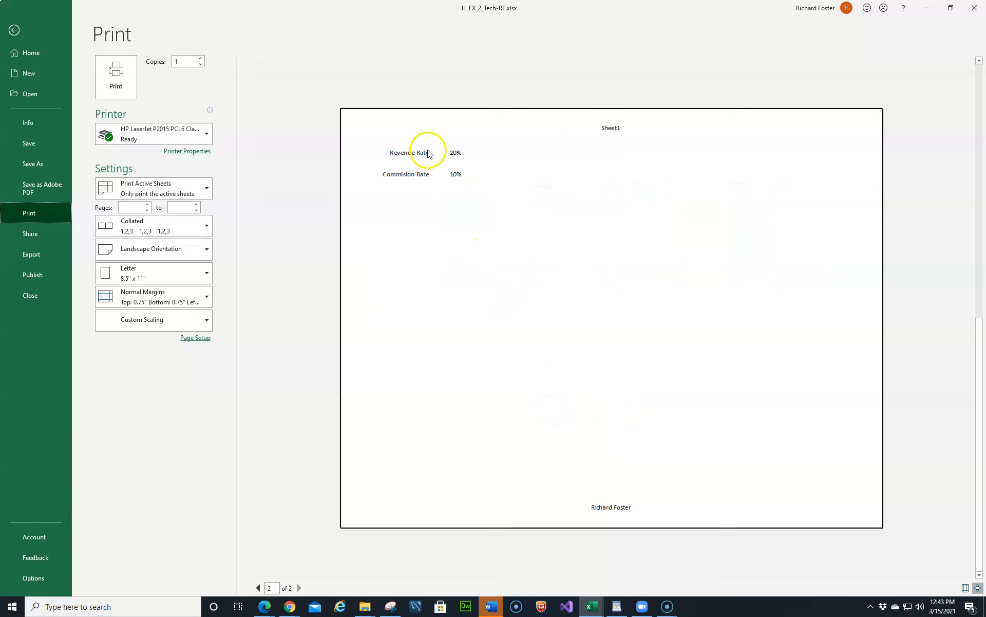
click(13, 31)
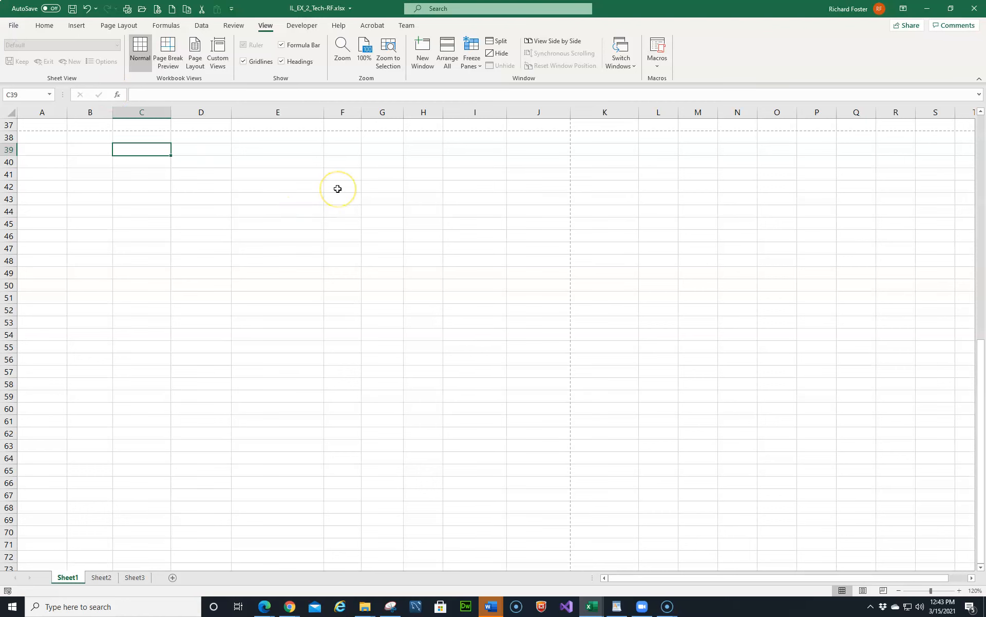
- Apply blue gradient fill data bars to the Net Revenue values in I4:I14
scroll(306, 317, up, 12)
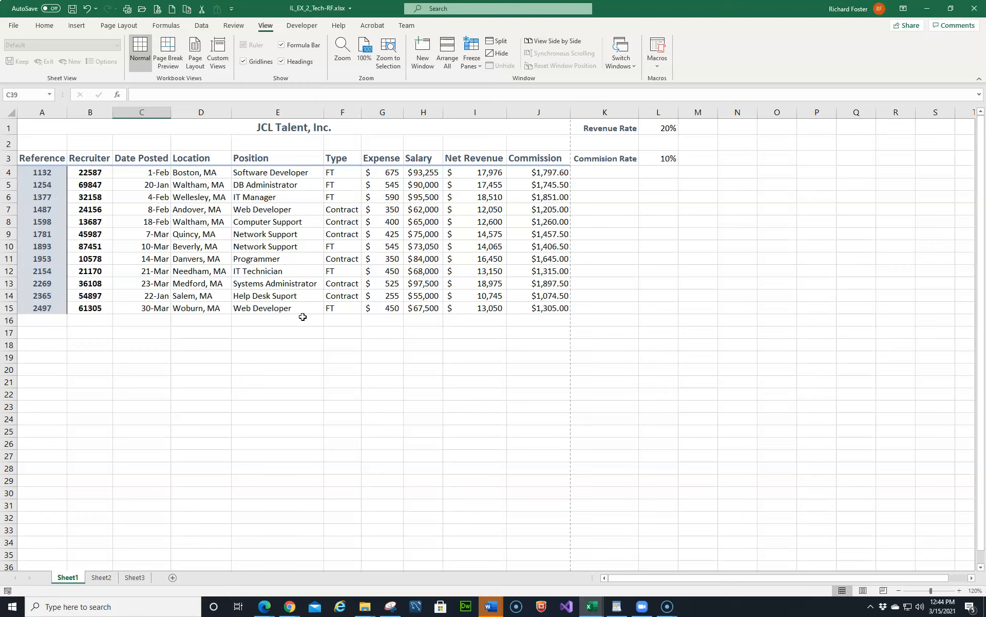
click(482, 354)
drag(485, 172, 484, 299)
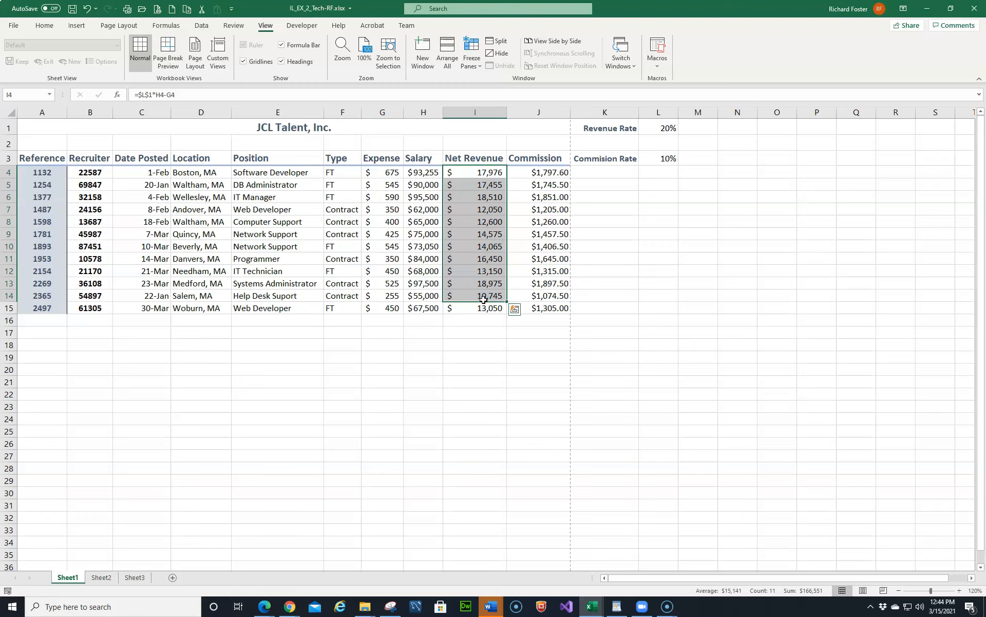
click(515, 309)
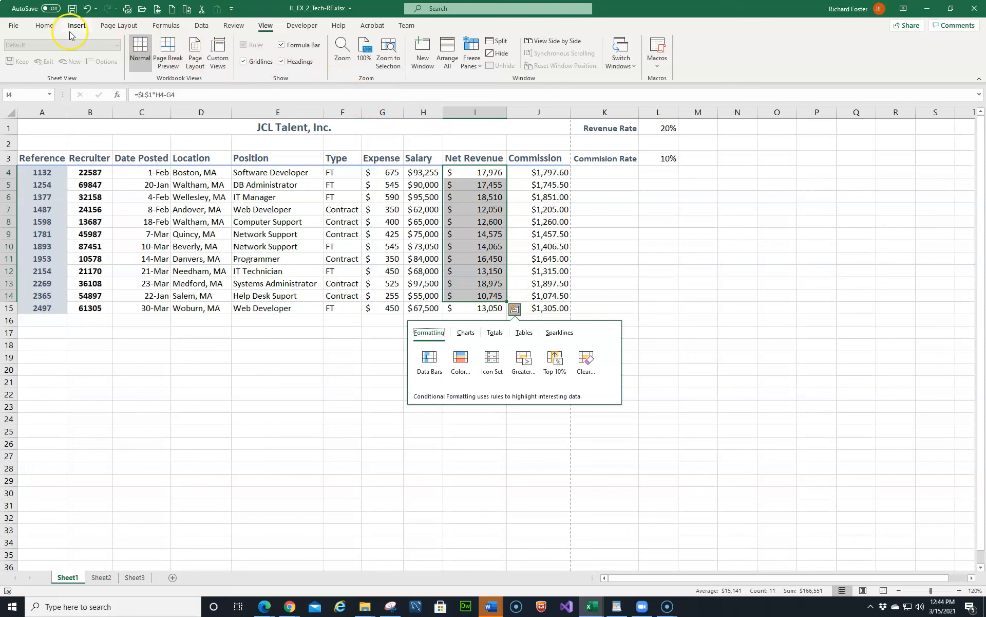
click(49, 27)
double_click(46, 25)
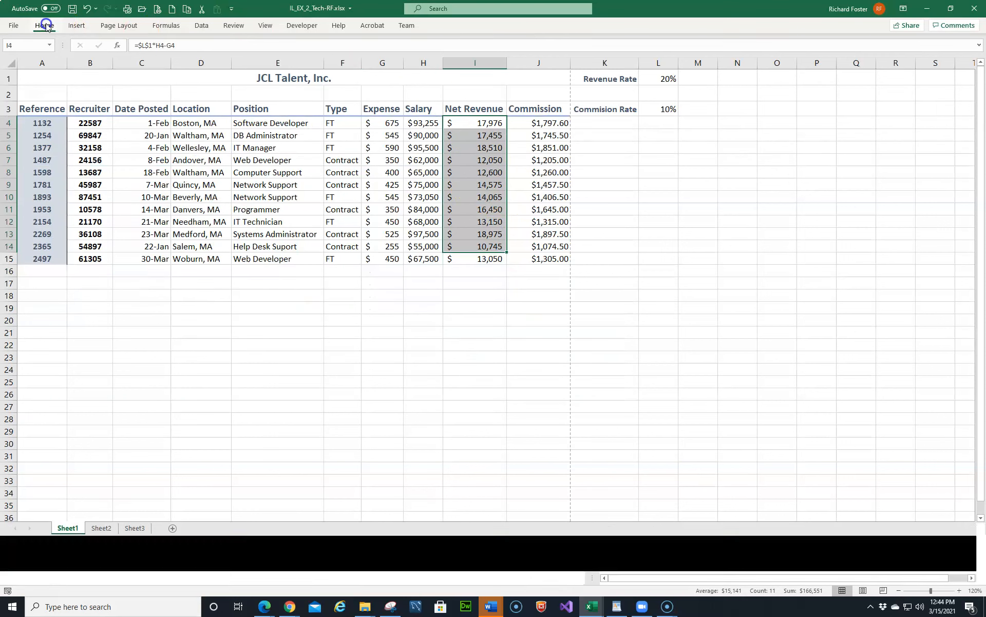
click(45, 24)
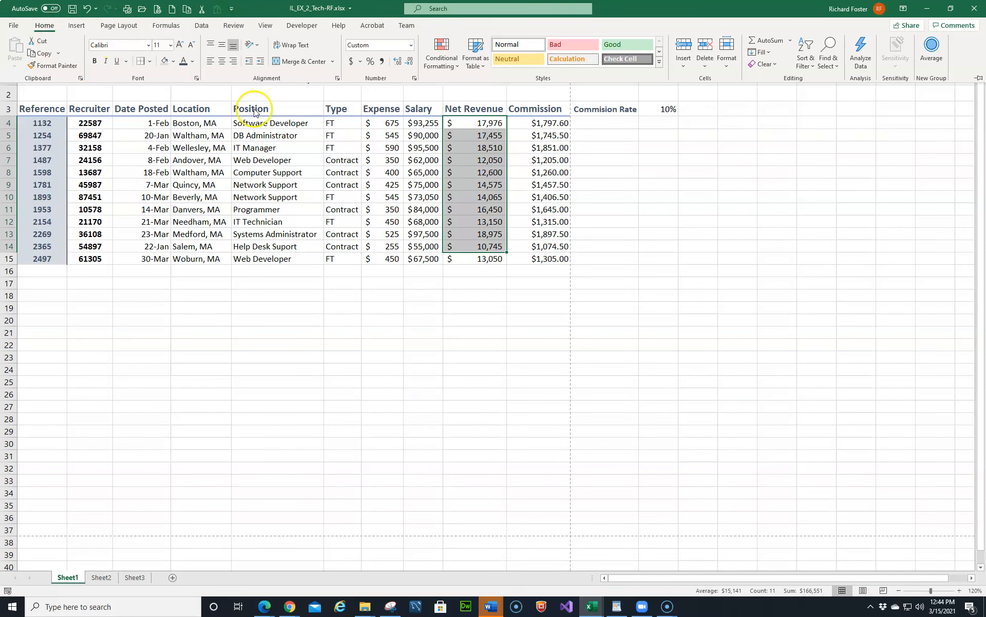
click(454, 68)
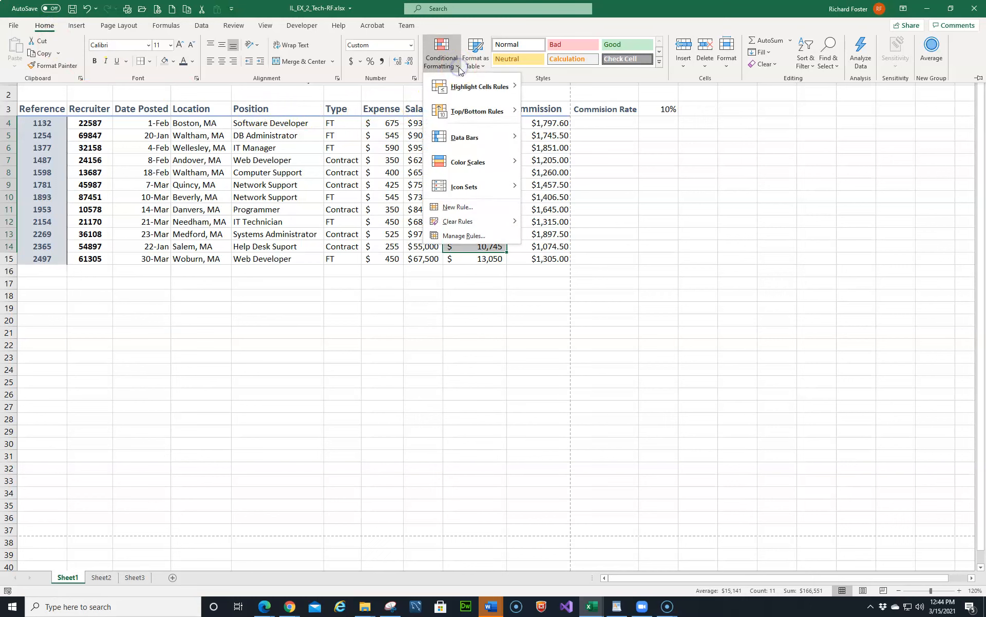
mouse_move(461, 136)
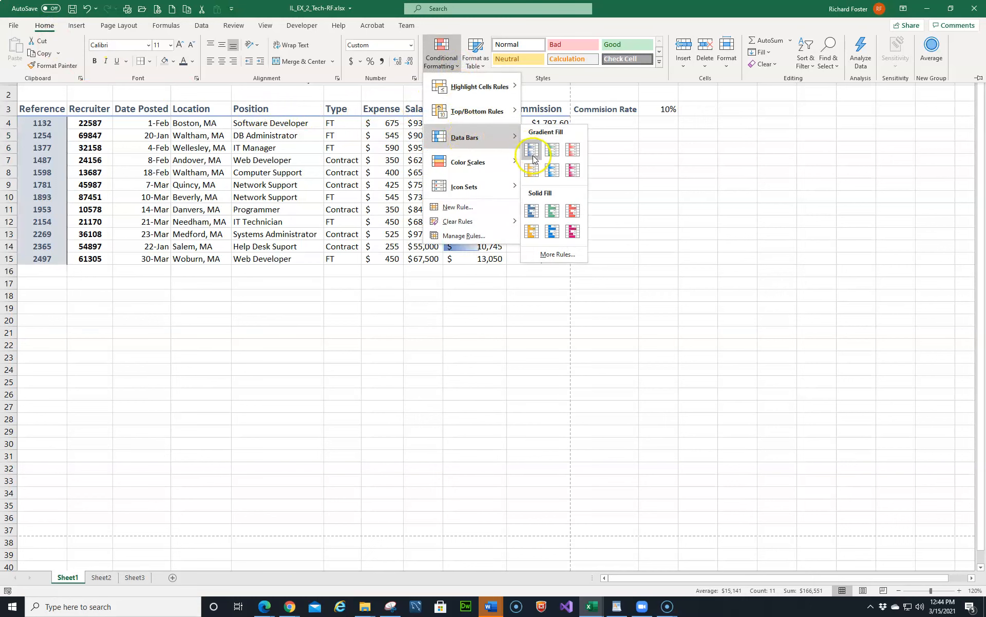
click(533, 156)
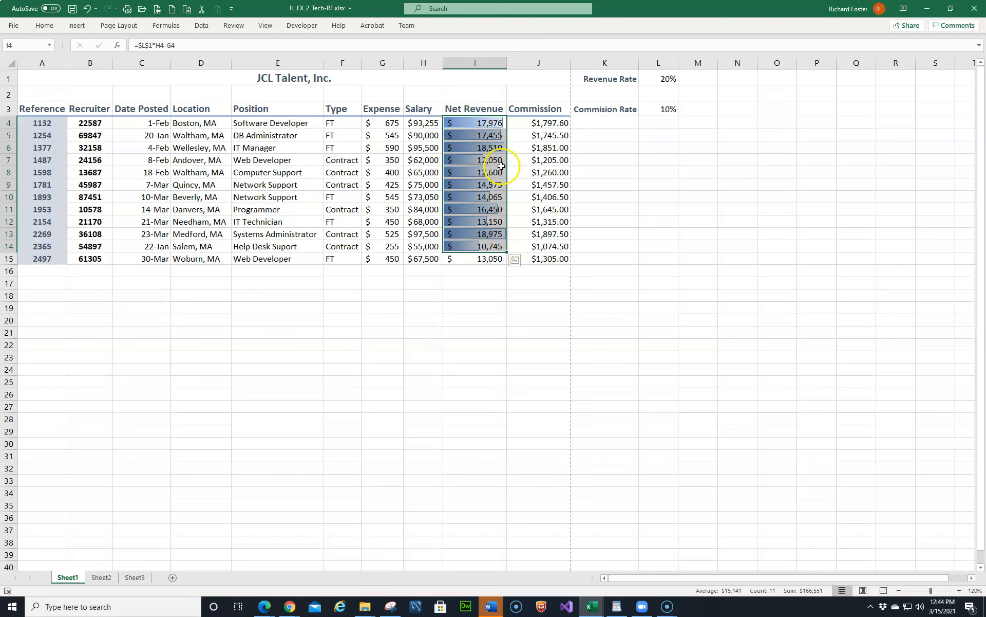
- Apply the same blue gradient fill data bar to the last Net Revenue value in I15
click(468, 262)
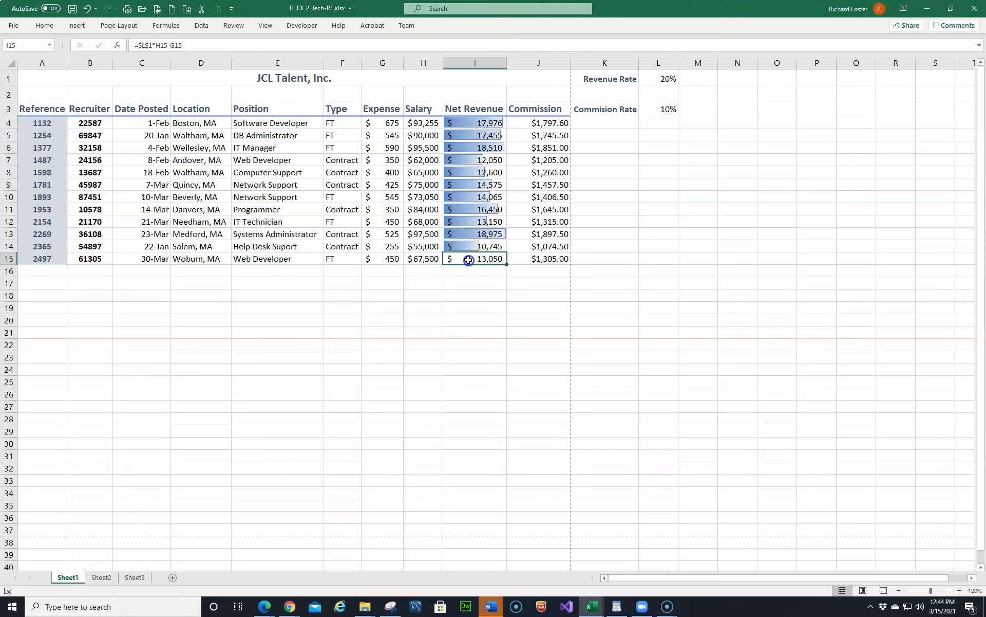
click(44, 27)
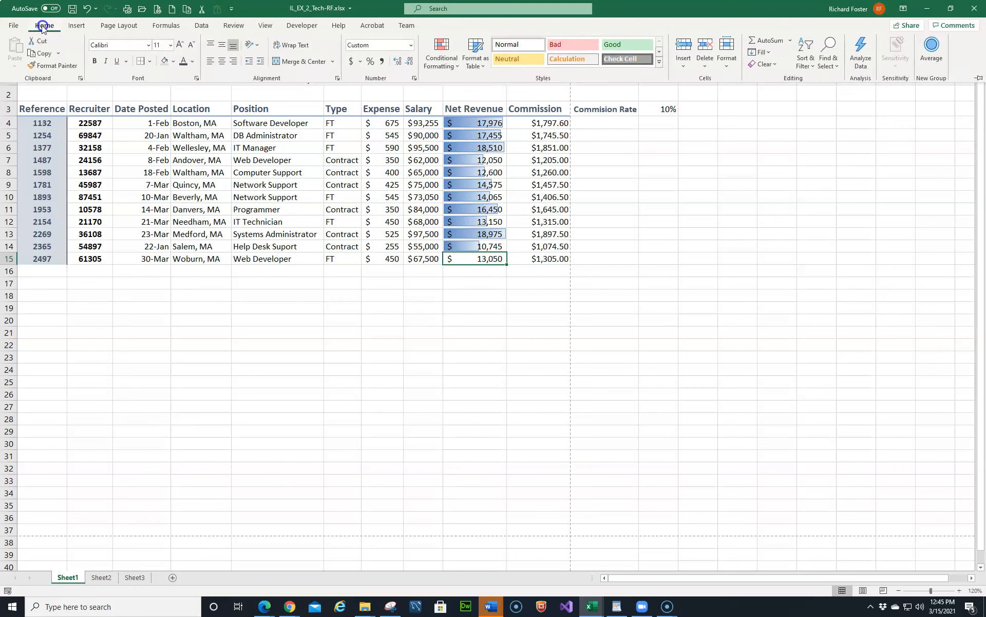
click(456, 73)
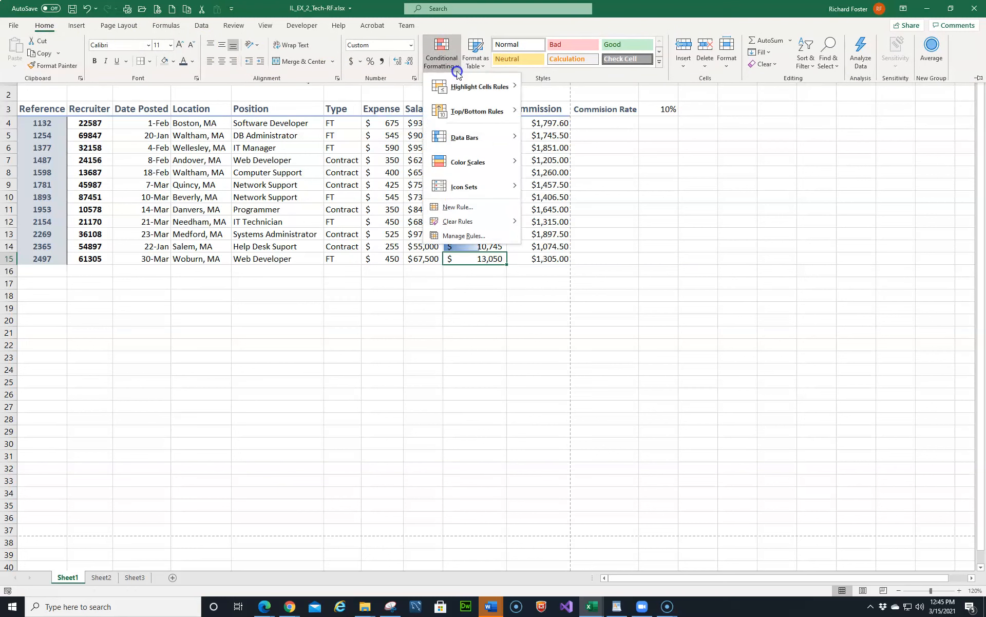
click(472, 138)
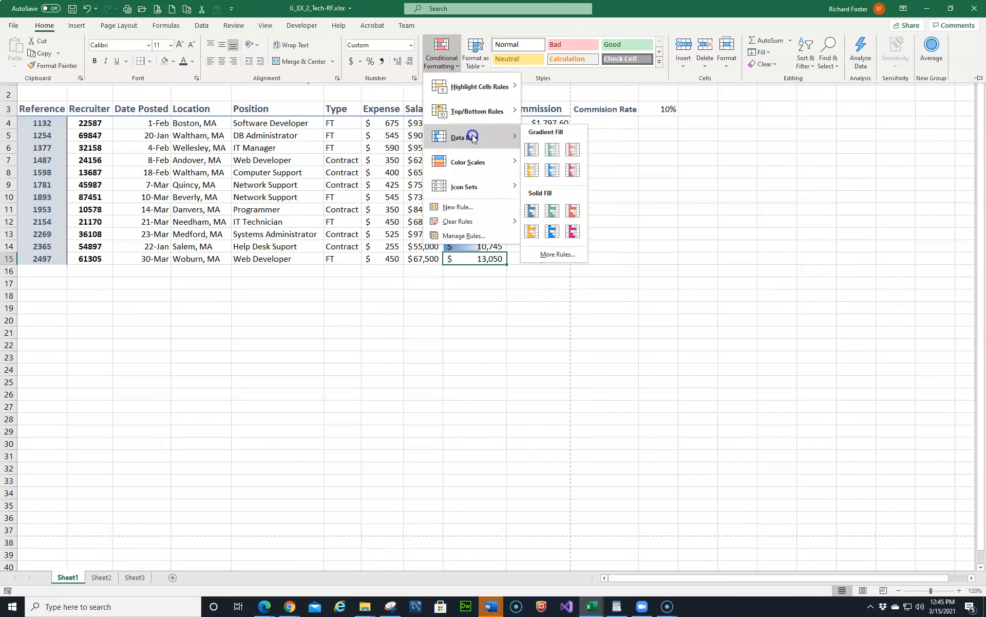
click(537, 150)
click(539, 150)
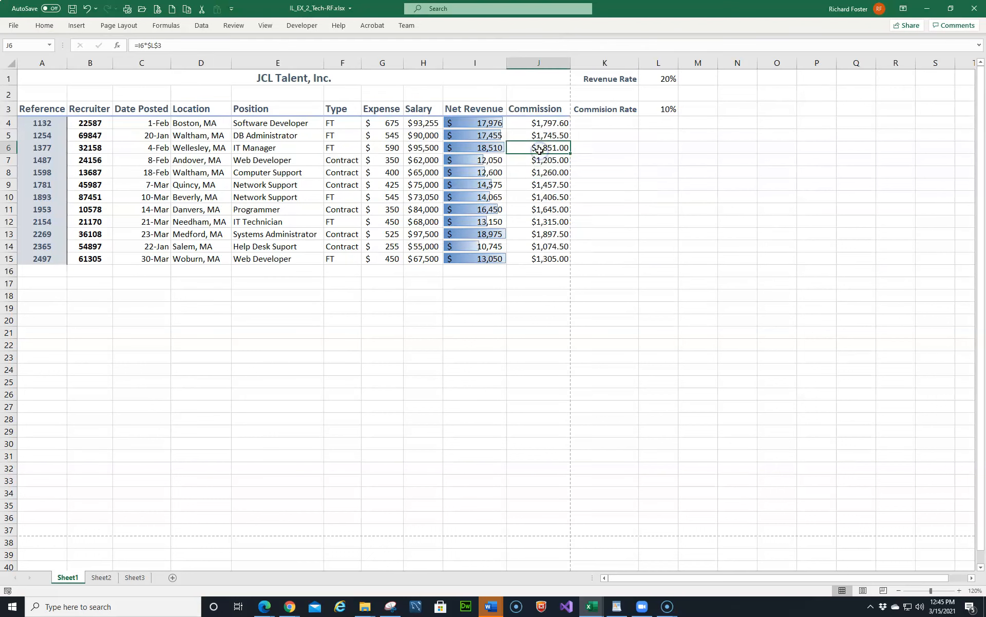
click(477, 135)
drag(478, 119, 480, 254)
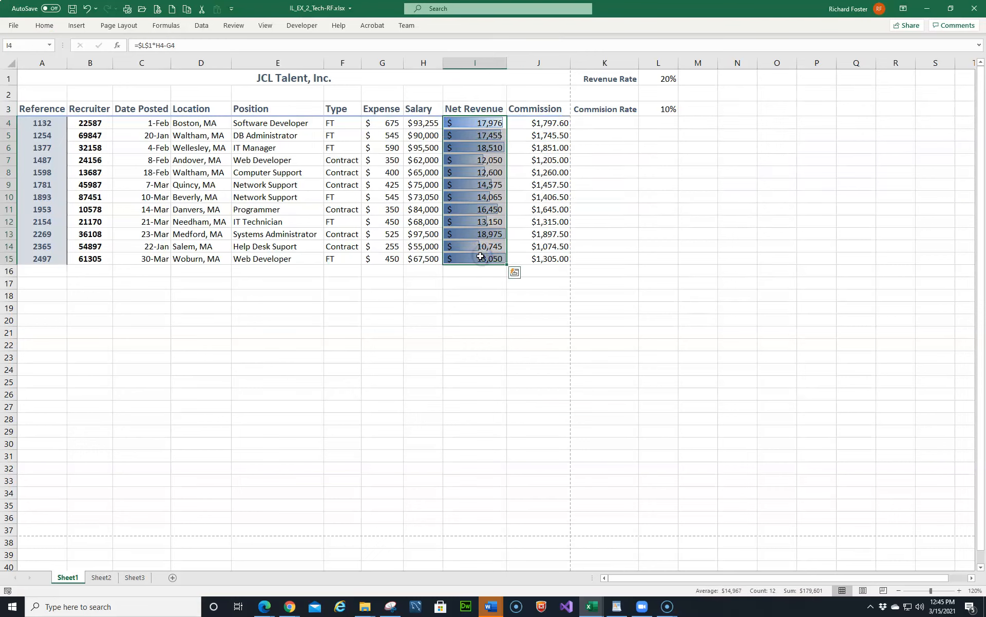
click(518, 278)
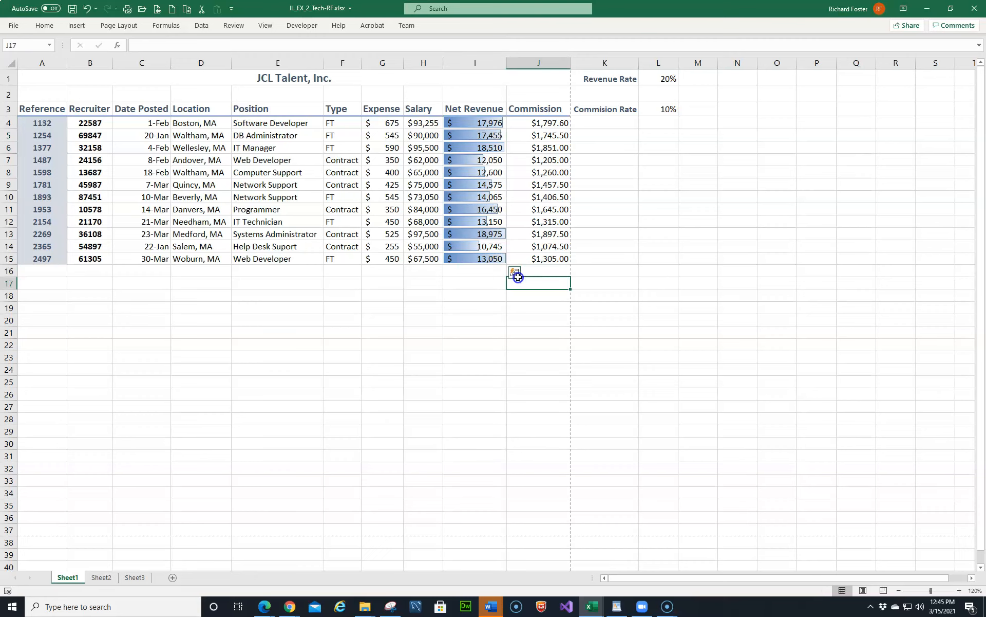
click(515, 273)
click(478, 255)
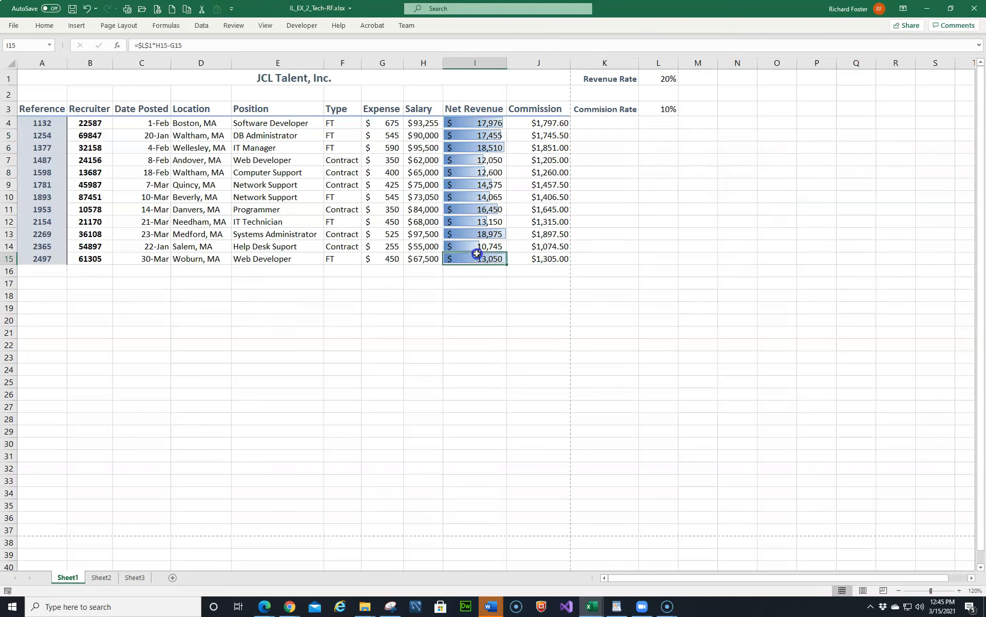
drag(477, 124, 472, 259)
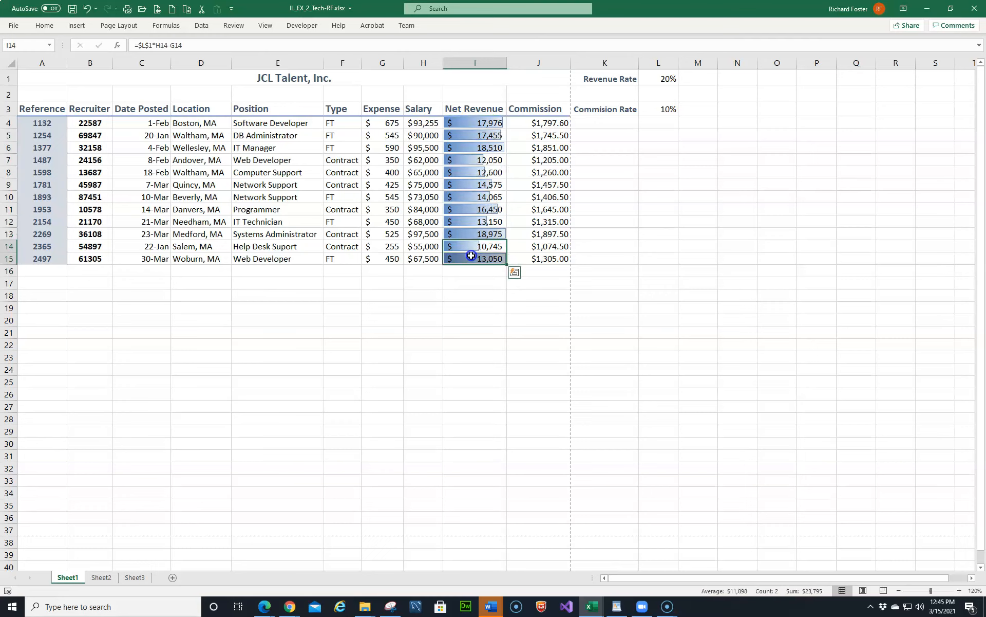
click(515, 273)
click(515, 276)
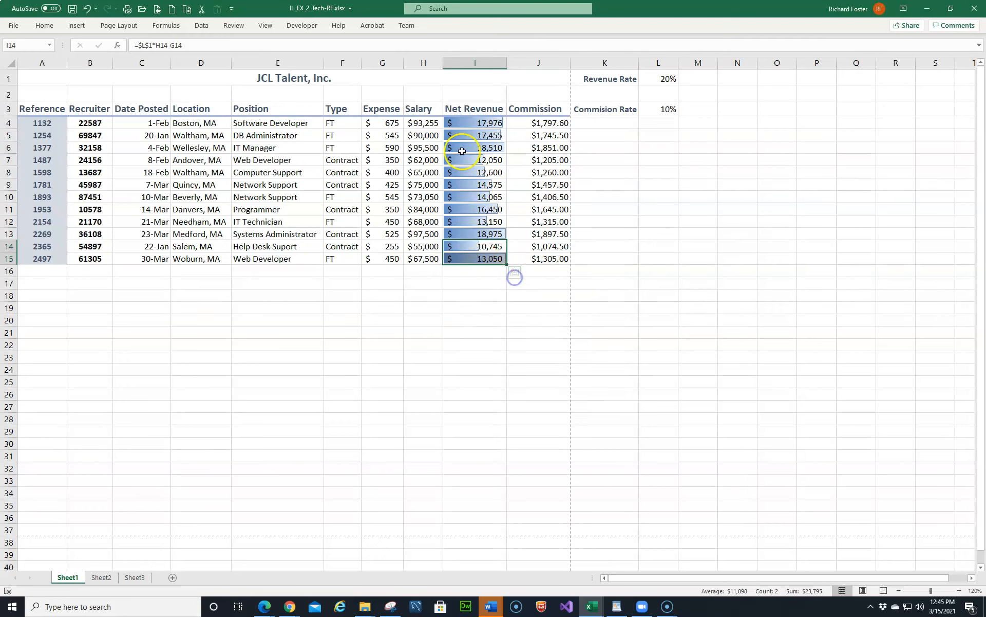
- Select the Net Revenue values in I4:I15 and view the Quick Analysis formatting options
click(459, 124)
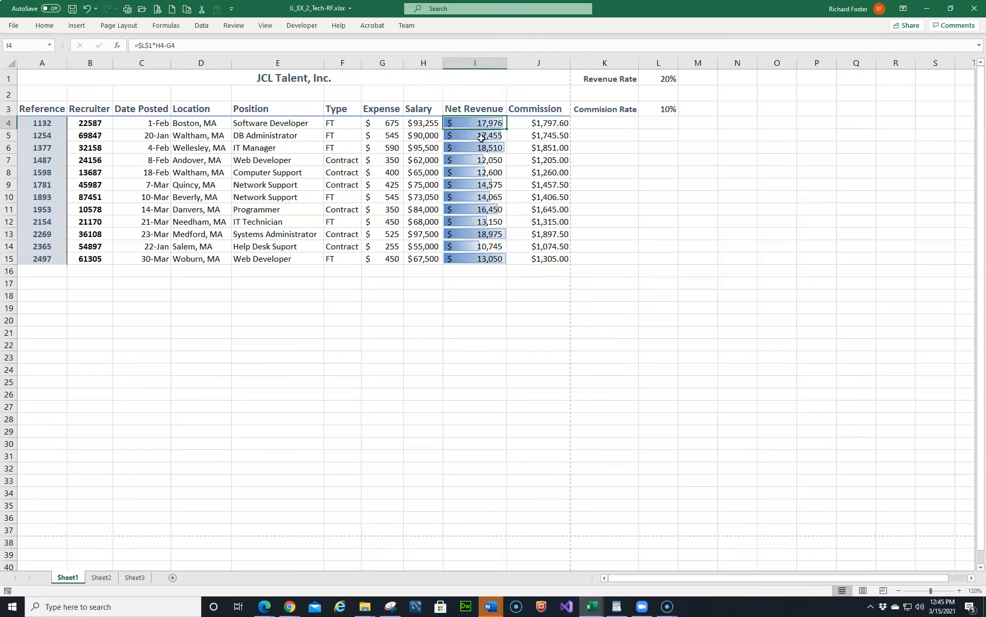
key(shift+Down)
key(shift+Down)
key(shift+Down)
key(shift+Down)
key(shift+Down)
key(shift+Down)
key(shift+Down)
key(shift+Down)
key(shift+Down)
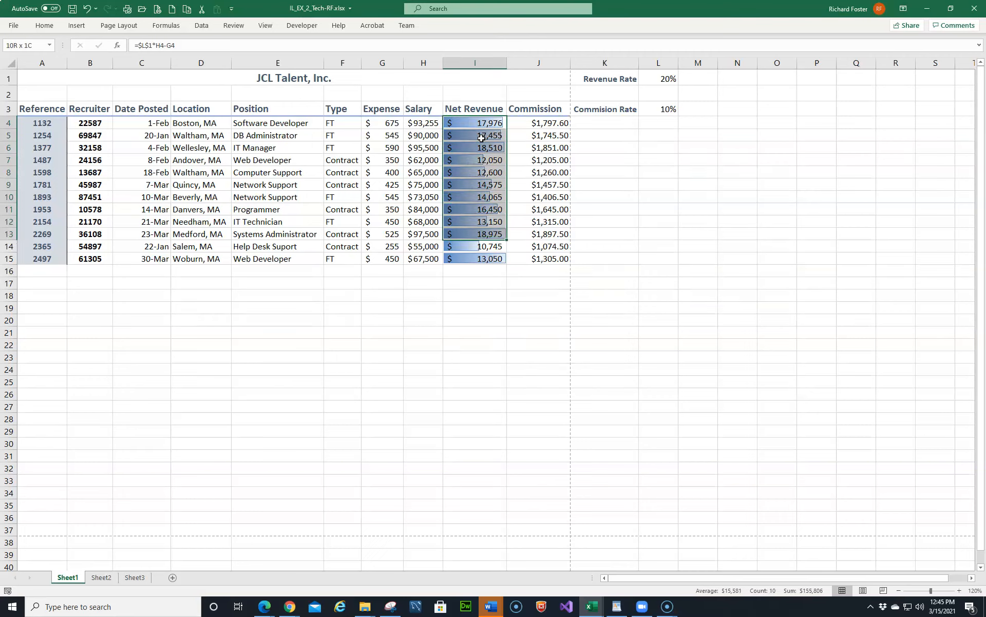
key(shift+Down)
key(shift+Down)
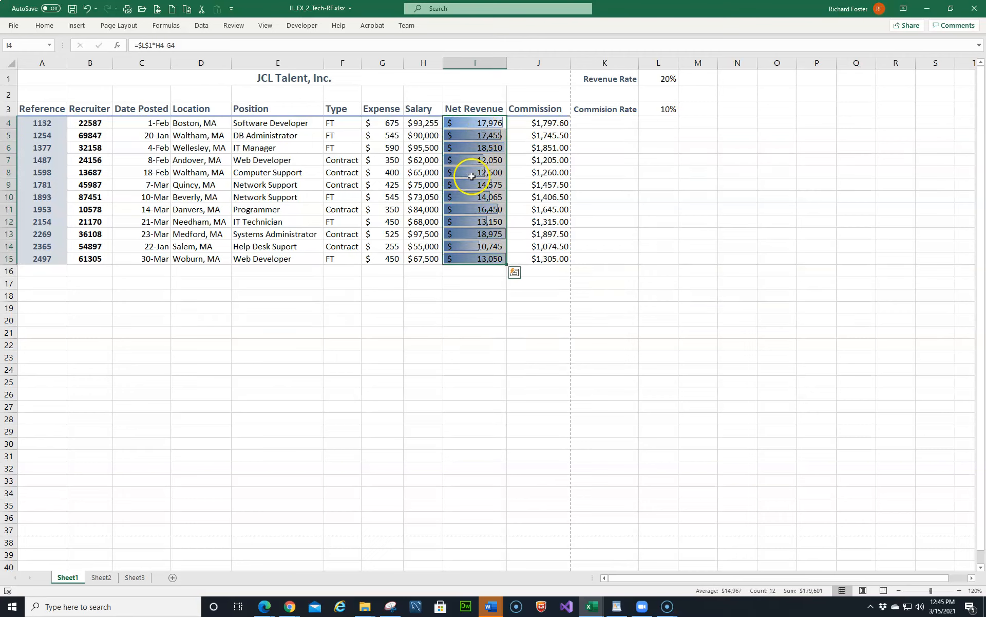
click(516, 274)
click(517, 274)
click(515, 272)
click(514, 272)
click(517, 274)
click(518, 274)
click(518, 271)
click(511, 271)
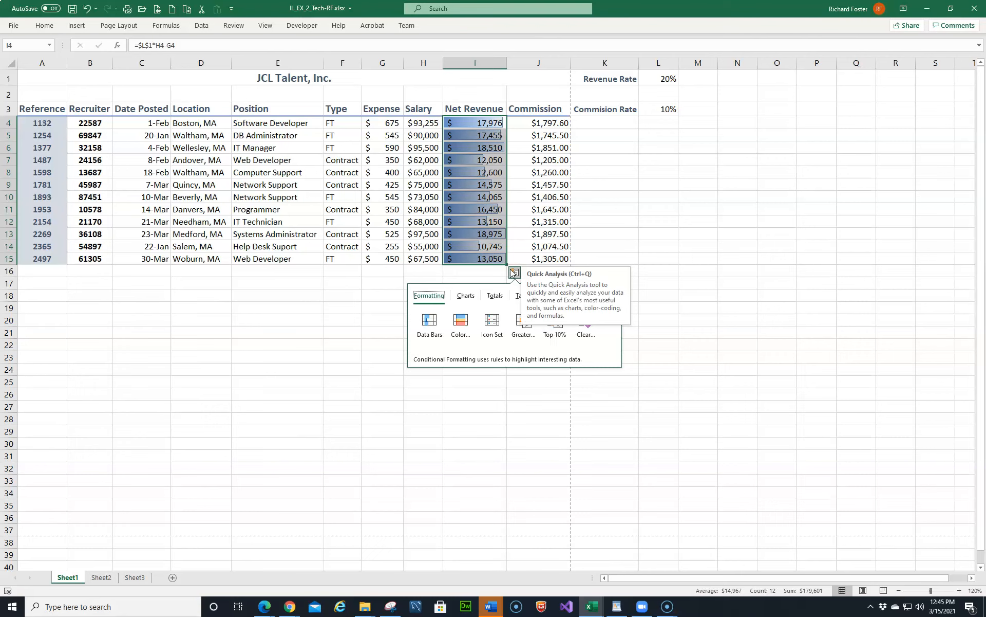
click(515, 317)
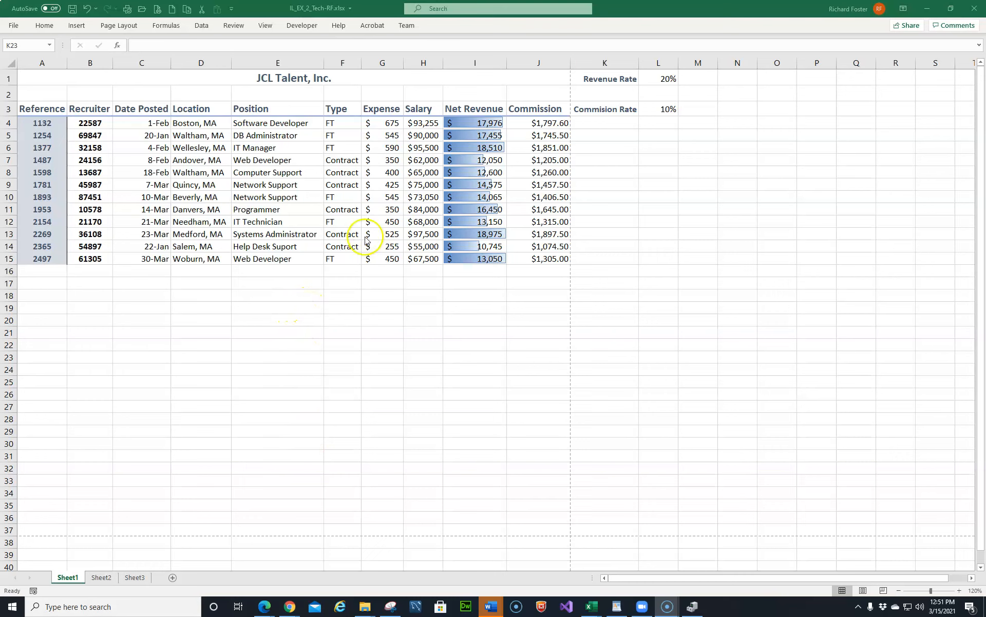
- Add a Greater Than 500 rule with Light Red Fill with Dark Red Text to the expenses in G4:G15
click(393, 124)
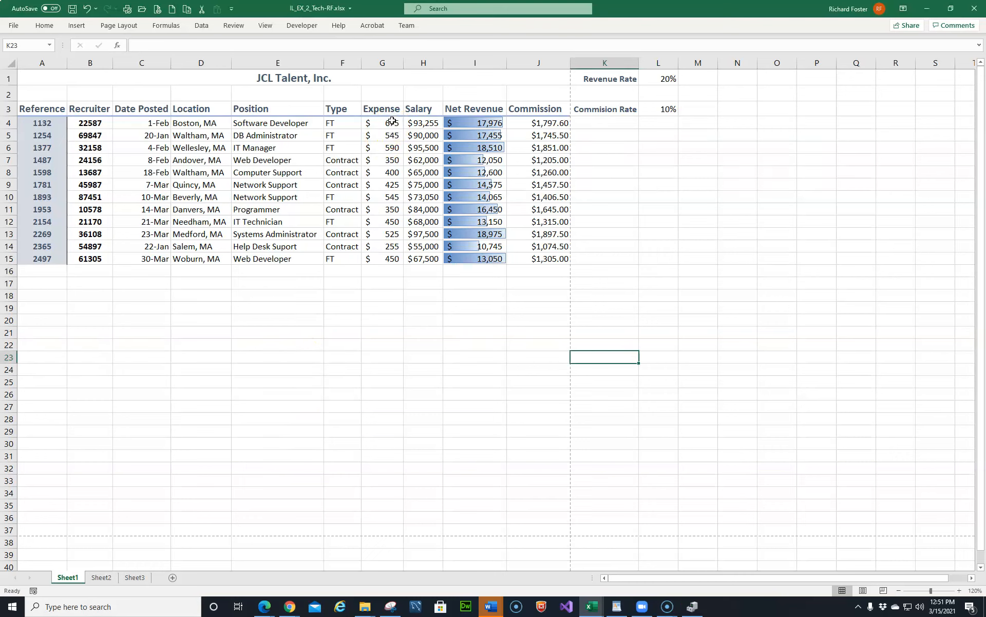
click(393, 122)
drag(394, 121, 395, 252)
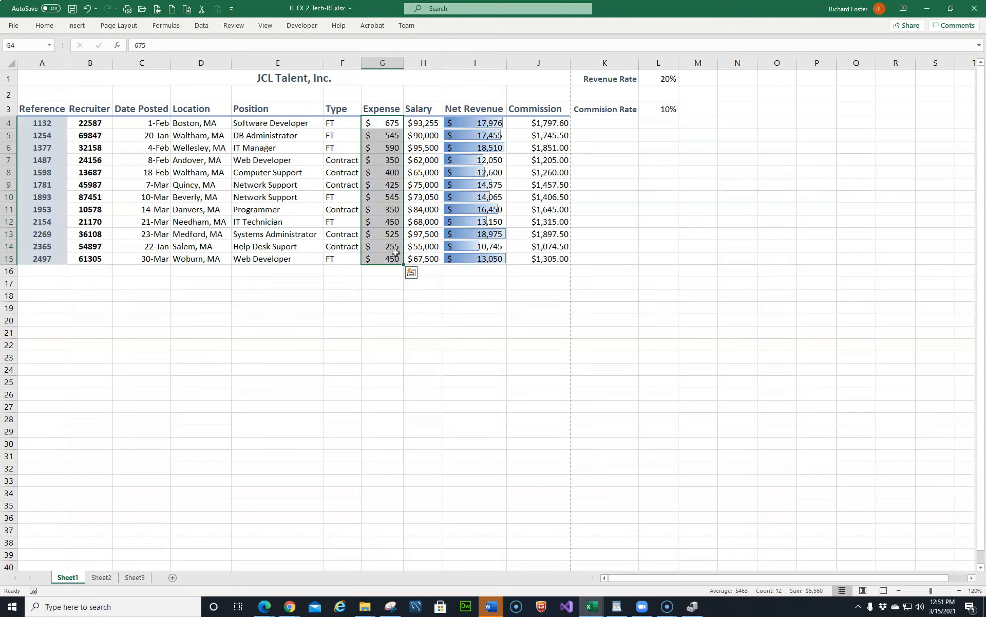
click(411, 273)
click(411, 273)
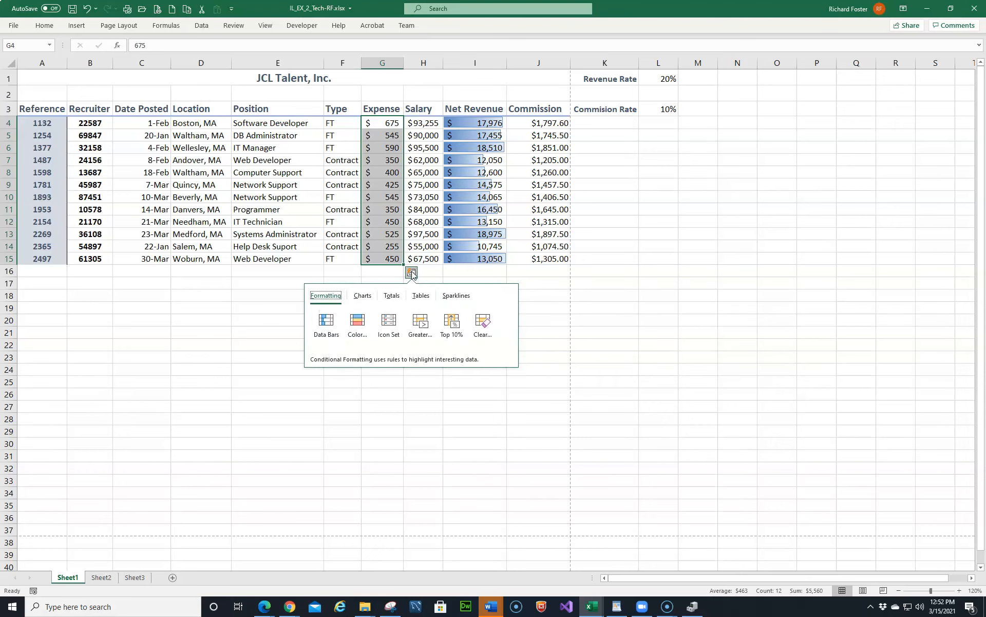
click(420, 321)
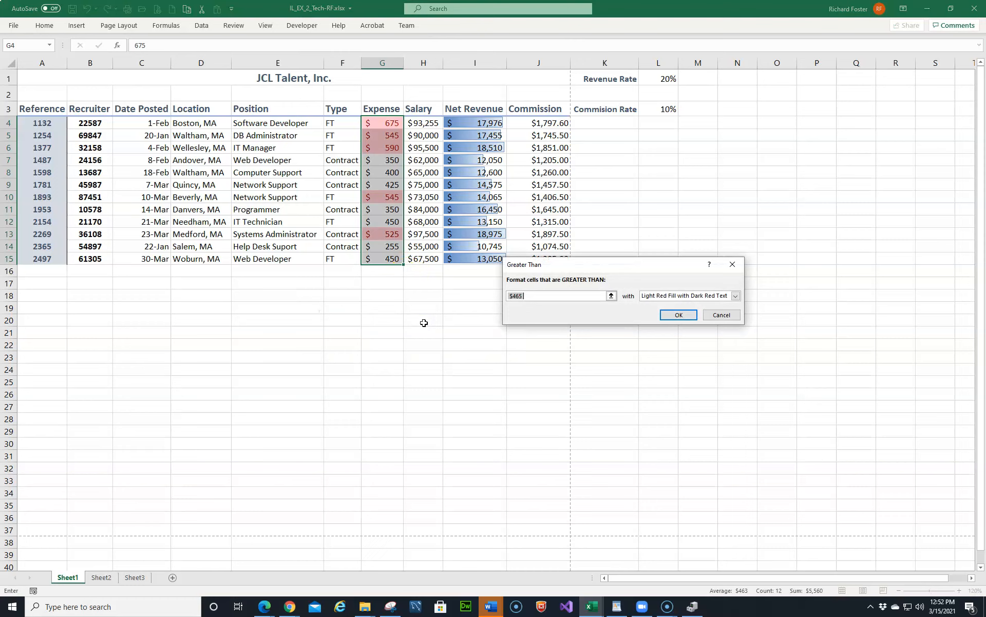
text(500)
click(679, 315)
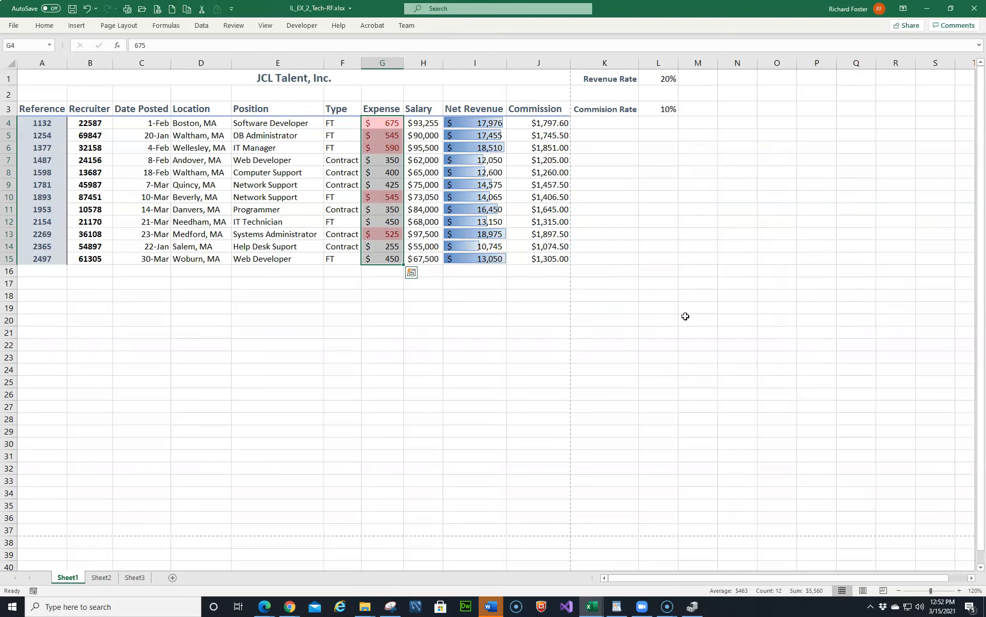
- Change the Software Developer expense in G4 to 499 and return to cell A1
click(385, 120)
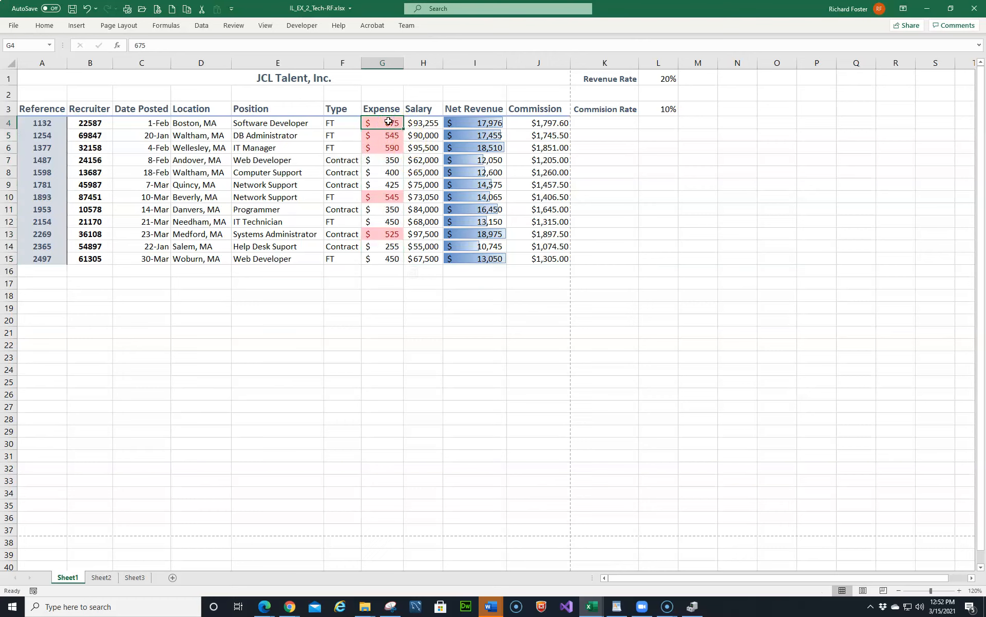
text(499)
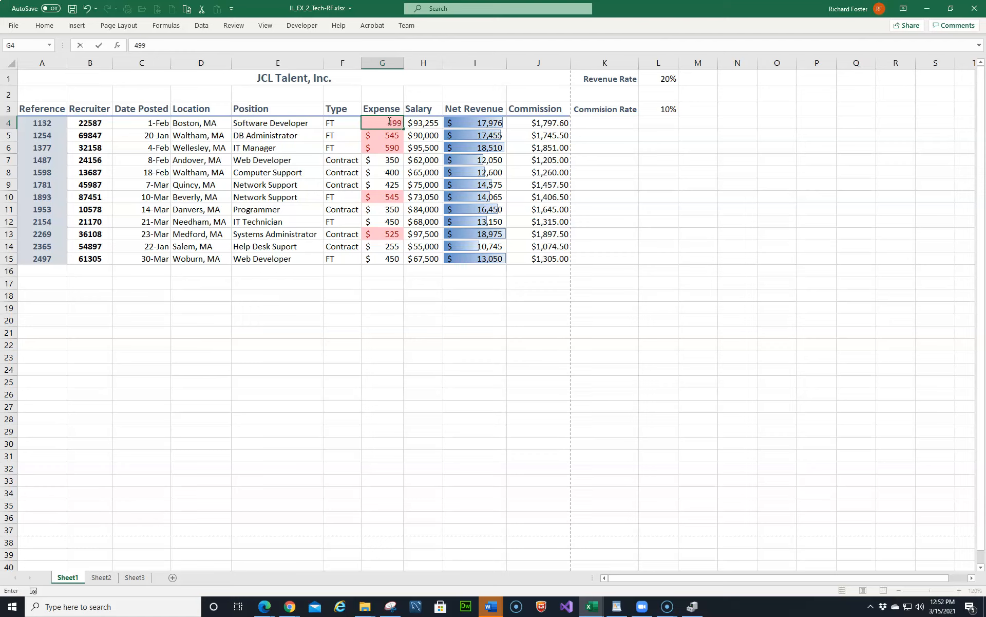
key(Return)
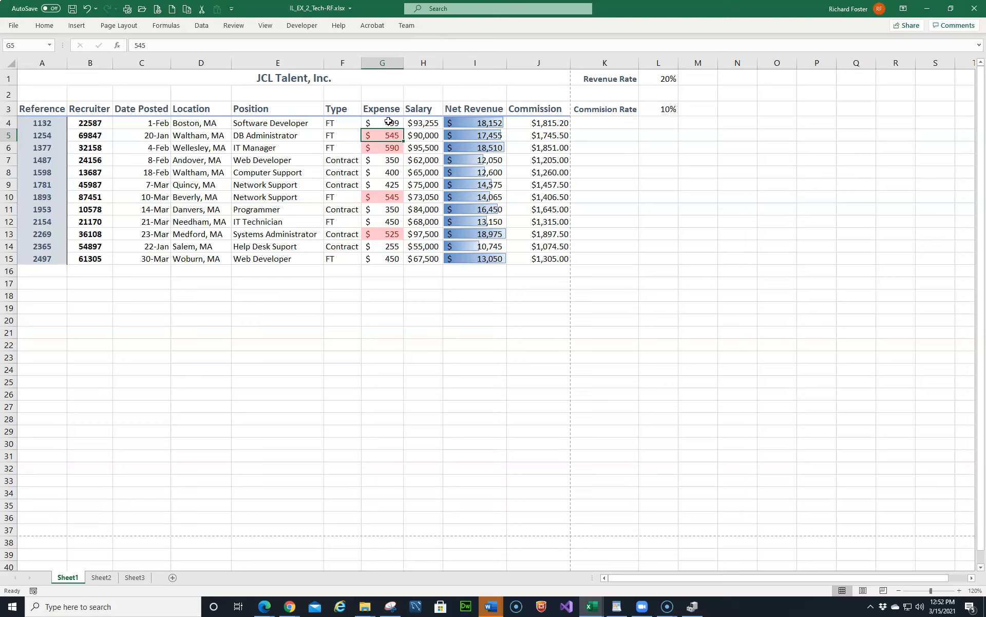
key(ctrl+Home)
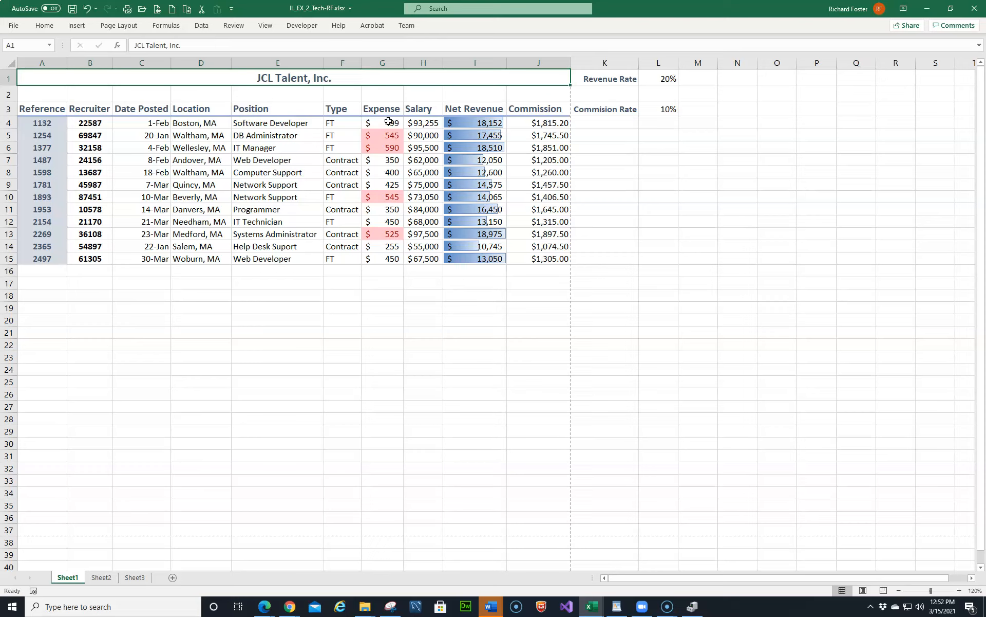